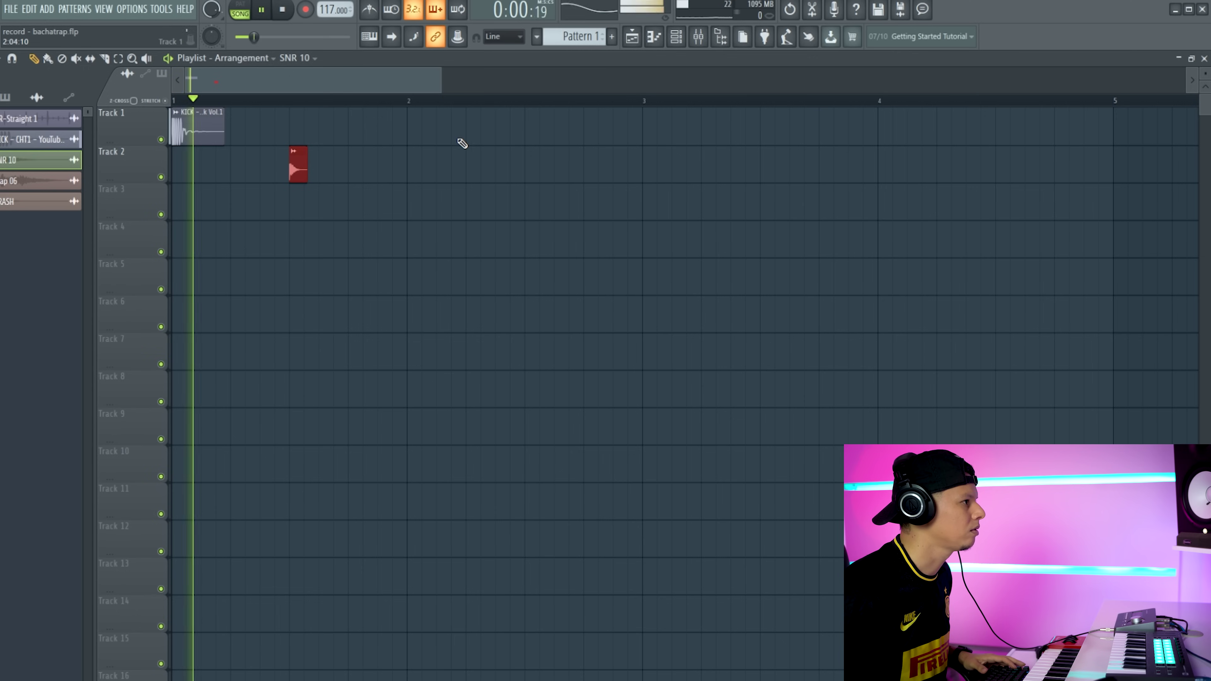
Step: Repeat the SNR 10 hit on beat 3 of bars 2 to 4 on Track 2 and layer Clap 06 under every snare on Track 3
{"action": "left_click_drag", "start_coordinate": [441, 93], "coordinate": [570, 95]}
{"action": "left_click", "coordinate": [395, 165]}
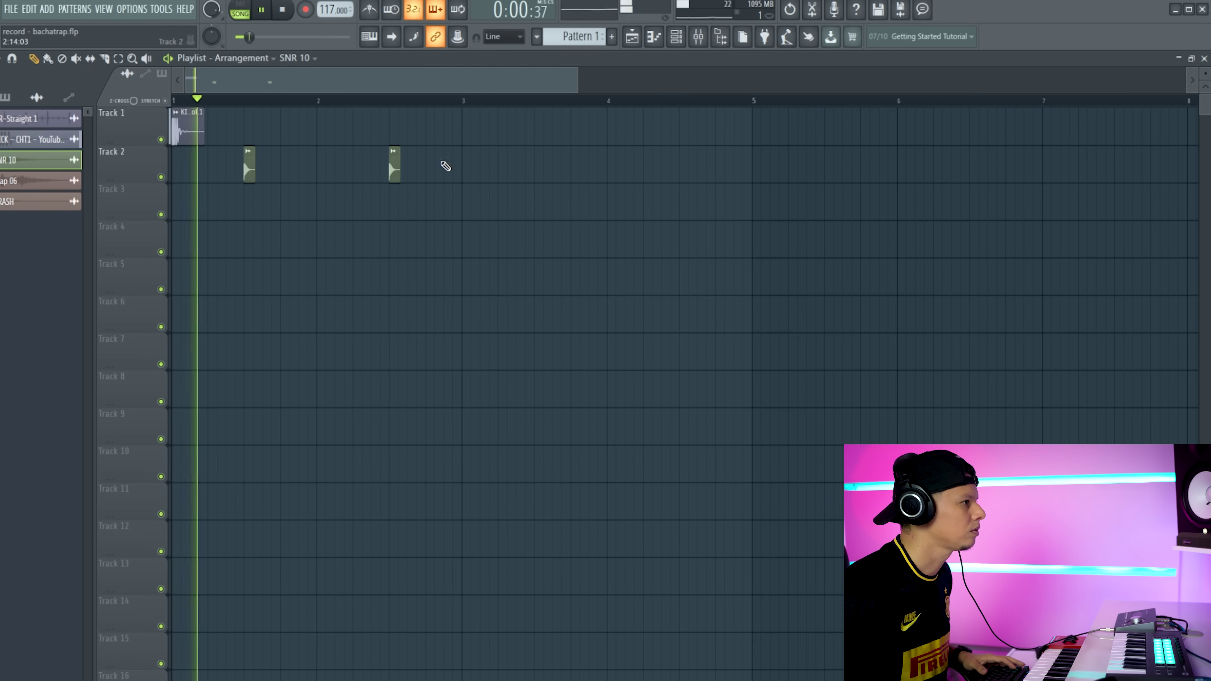
{"action": "left_click", "coordinate": [538, 167]}
{"action": "left_click", "coordinate": [685, 167]}
{"action": "key", "text": "space"}
{"action": "left_click", "coordinate": [19, 181]}
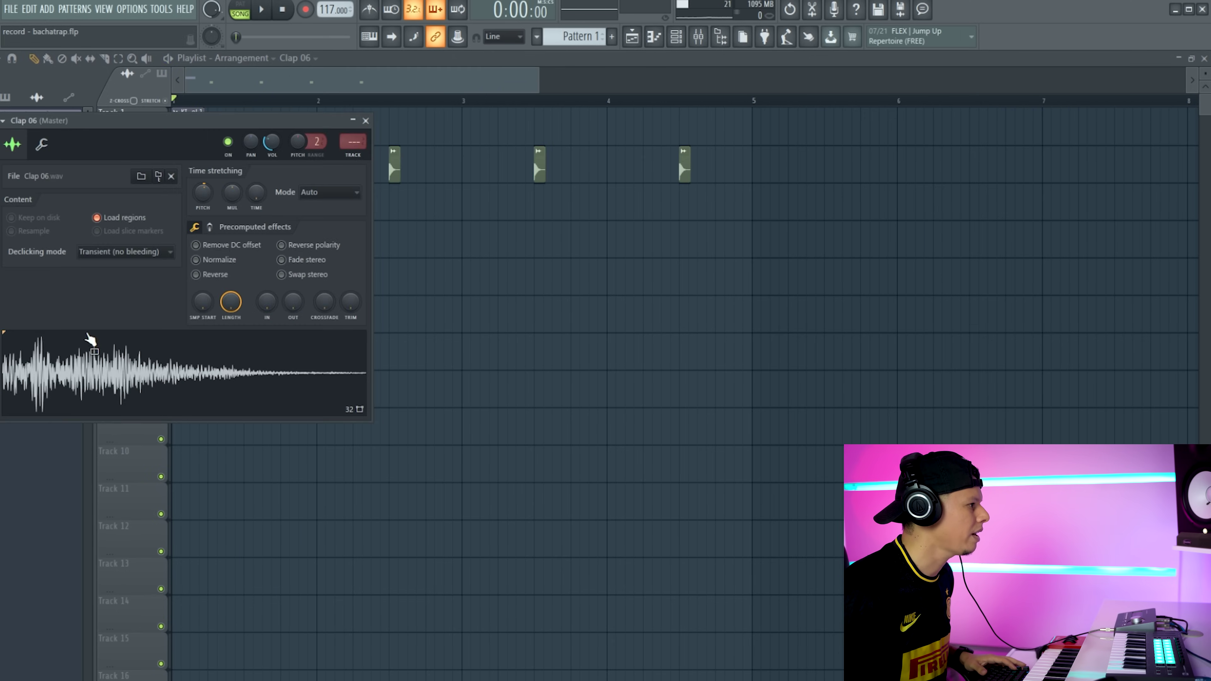
{"action": "left_click_drag", "start_coordinate": [101, 374], "coordinate": [247, 203]}
Step: Add a second kick clip on Track 1 half a beat before the first snare in bar 1
{"action": "left_click", "coordinate": [181, 127]}
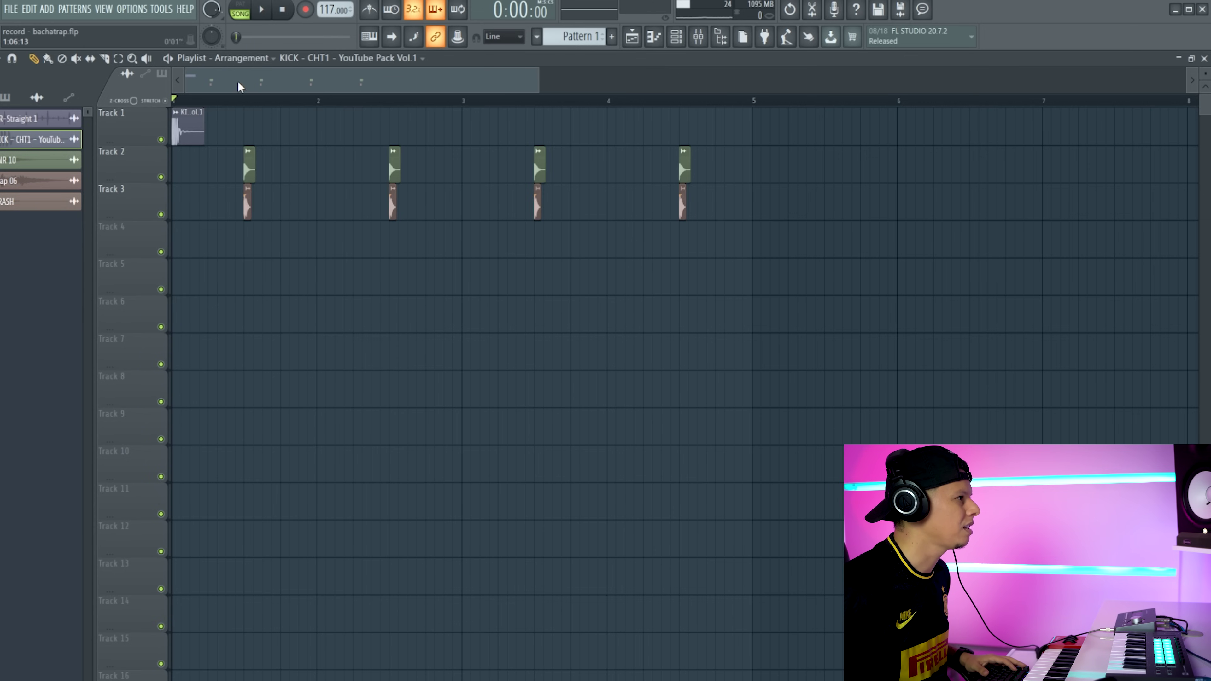
{"action": "key", "text": "ctrl+m"}
{"action": "left_click", "coordinate": [232, 125]}
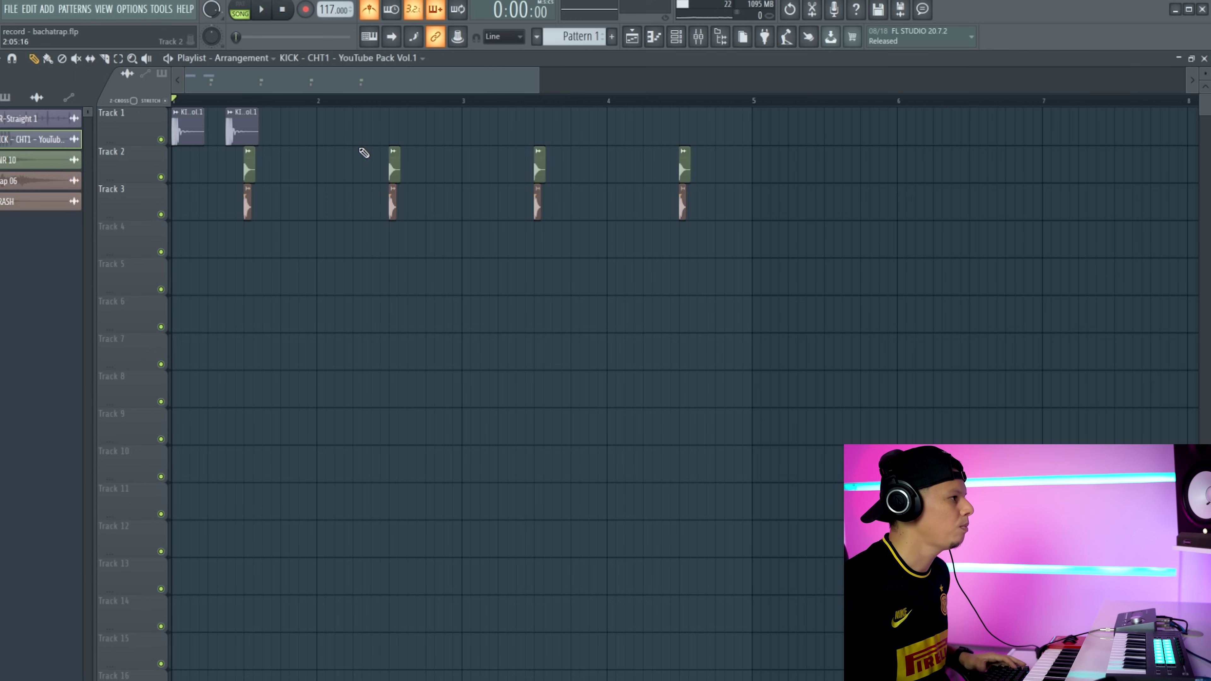
{"action": "key", "text": "space"}
{"action": "left_click", "coordinate": [370, 9]}
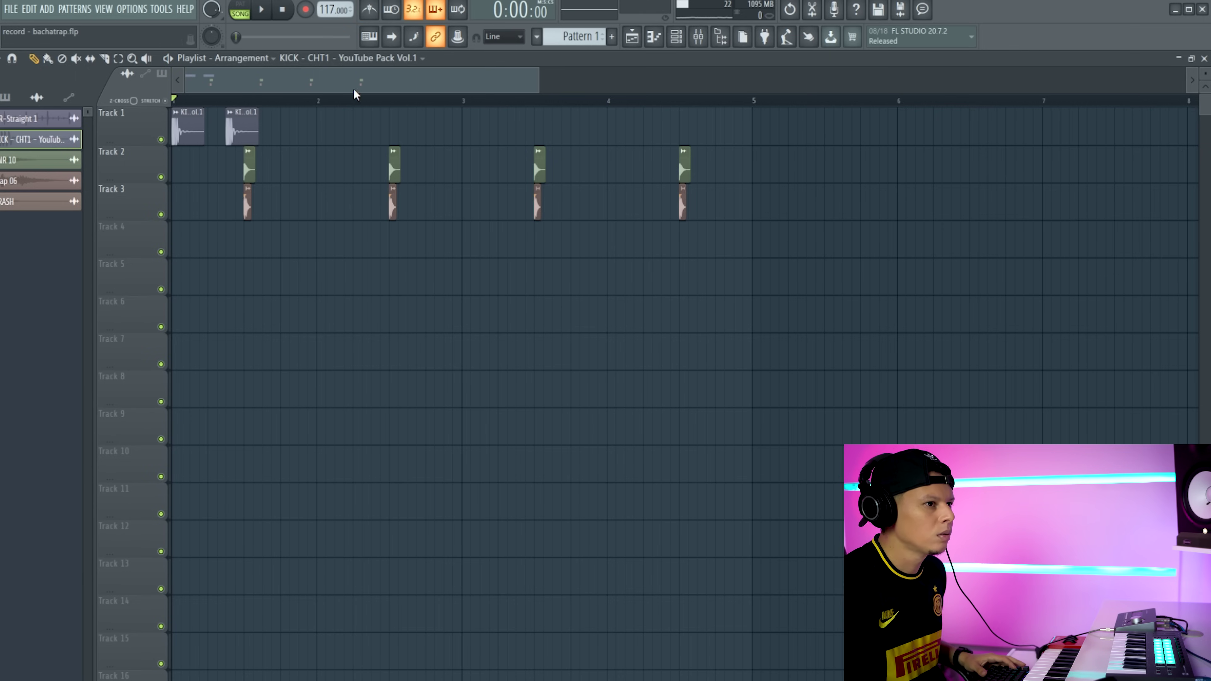
Step: Play the beat and add three kicks in bar 2 of Track 1, on beat 3, on beat 4 and half a beat after it
{"action": "key", "text": "space"}
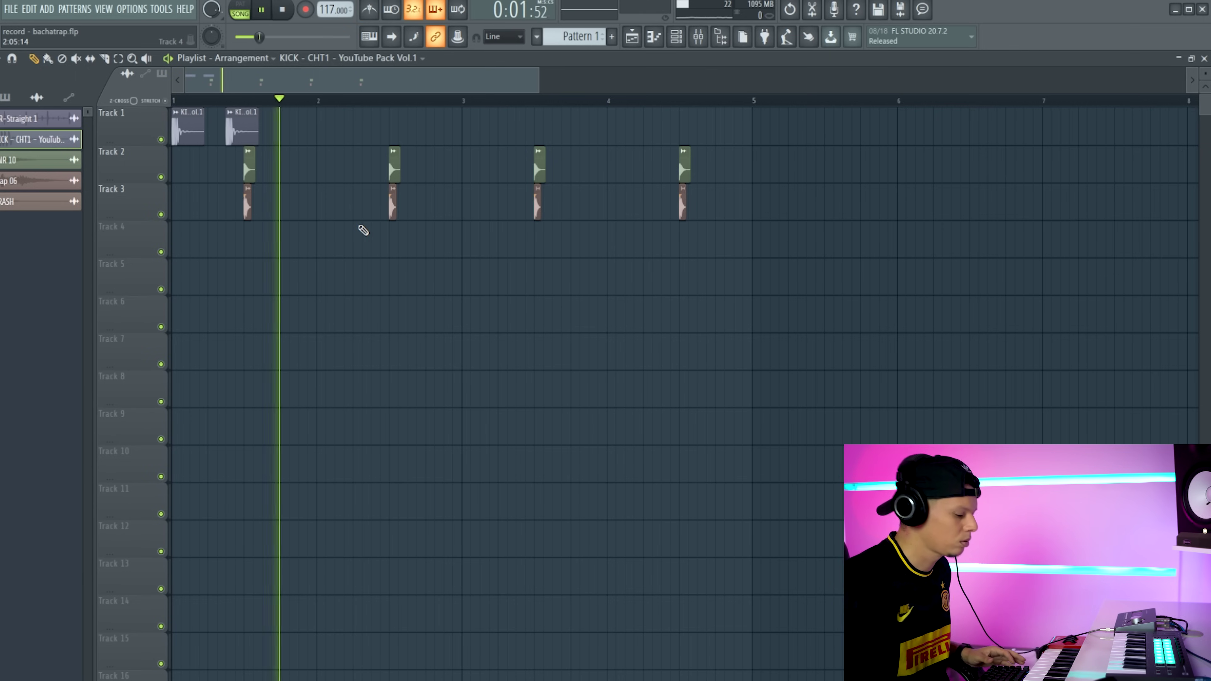
{"action": "left_click", "coordinate": [391, 127]}
{"action": "left_click", "coordinate": [427, 126]}
{"action": "left_click", "coordinate": [446, 126]}
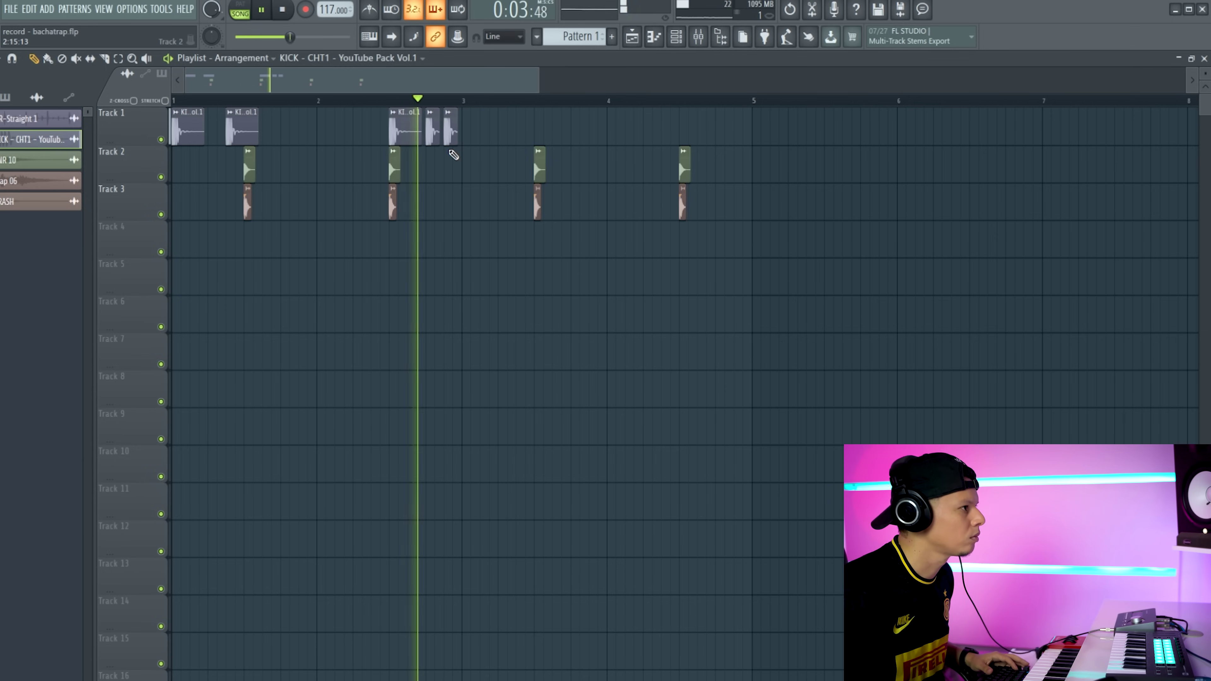
{"action": "key", "text": "space"}
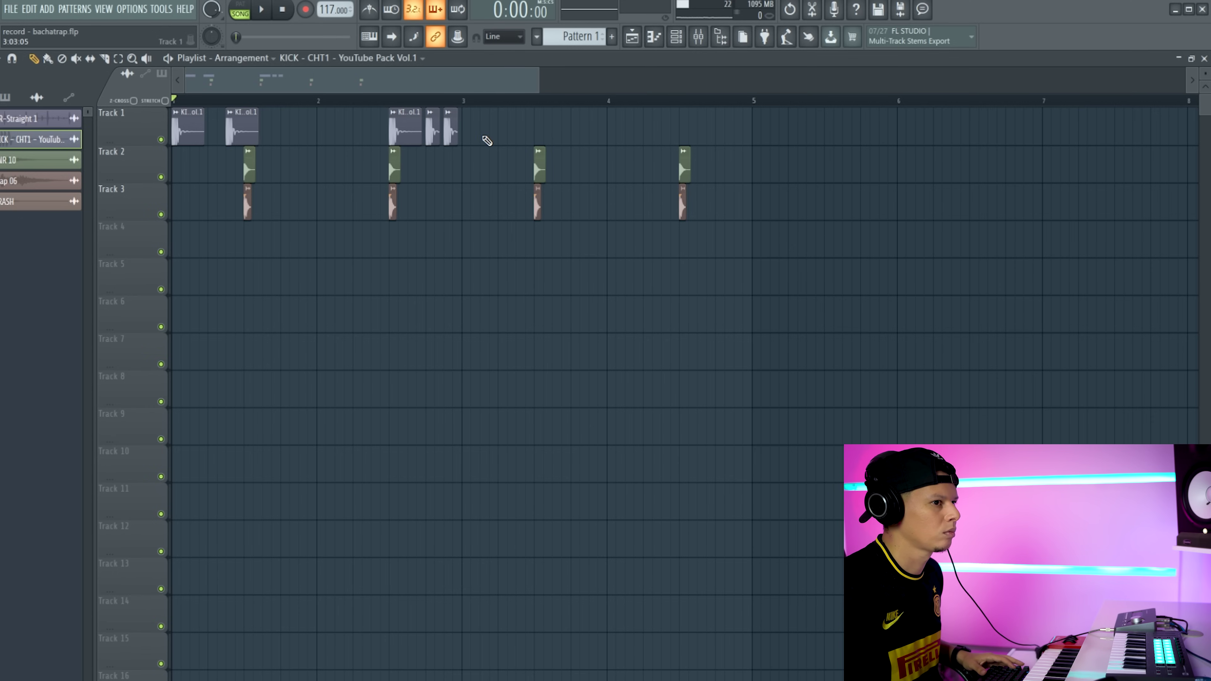
Step: Duplicate the two-bar kick sequence on Track 1 into bars 3 and 4 while the arrangement plays
{"action": "key", "text": "space"}
{"action": "left_click_drag", "start_coordinate": [481, 143], "coordinate": [174, 114]}
{"action": "key", "text": "ctrl+b"}
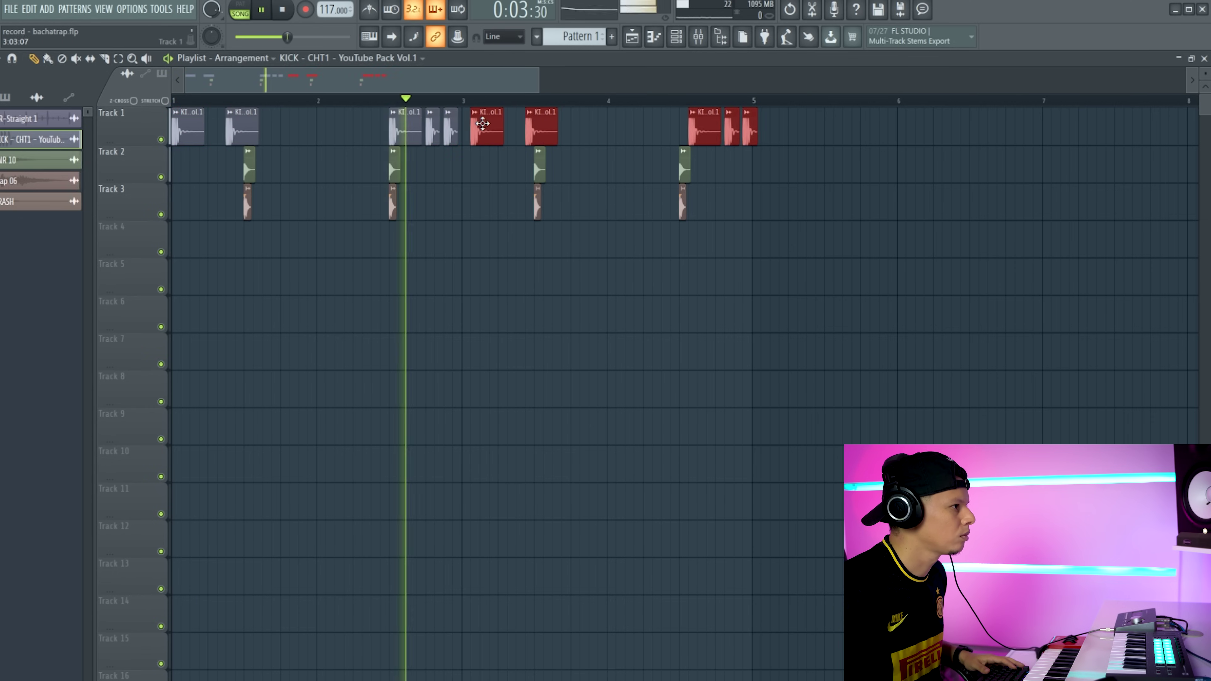
{"action": "left_click_drag", "start_coordinate": [539, 89], "coordinate": [592, 89]}
{"action": "key", "text": "space"}
Step: Create a new pattern for the HH 9 channel and place four evenly spaced C5 notes in the first half of bar 1
{"action": "left_click", "coordinate": [677, 37]}
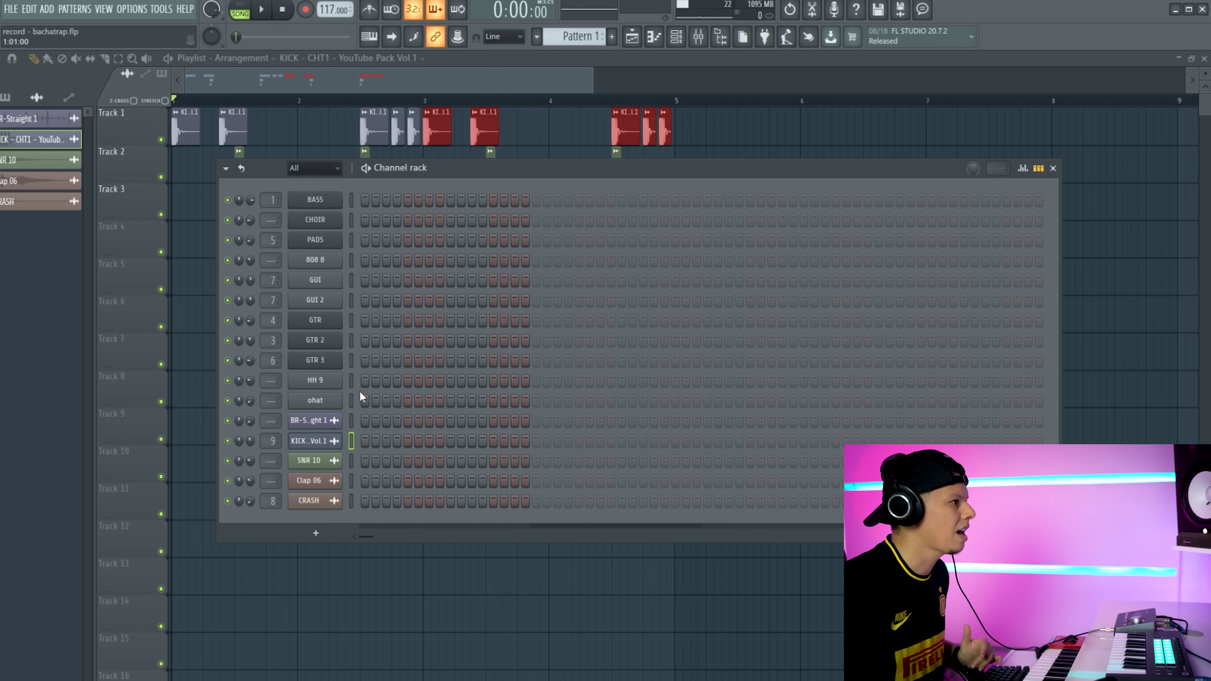
{"action": "left_click_drag", "start_coordinate": [440, 176], "coordinate": [448, 251]}
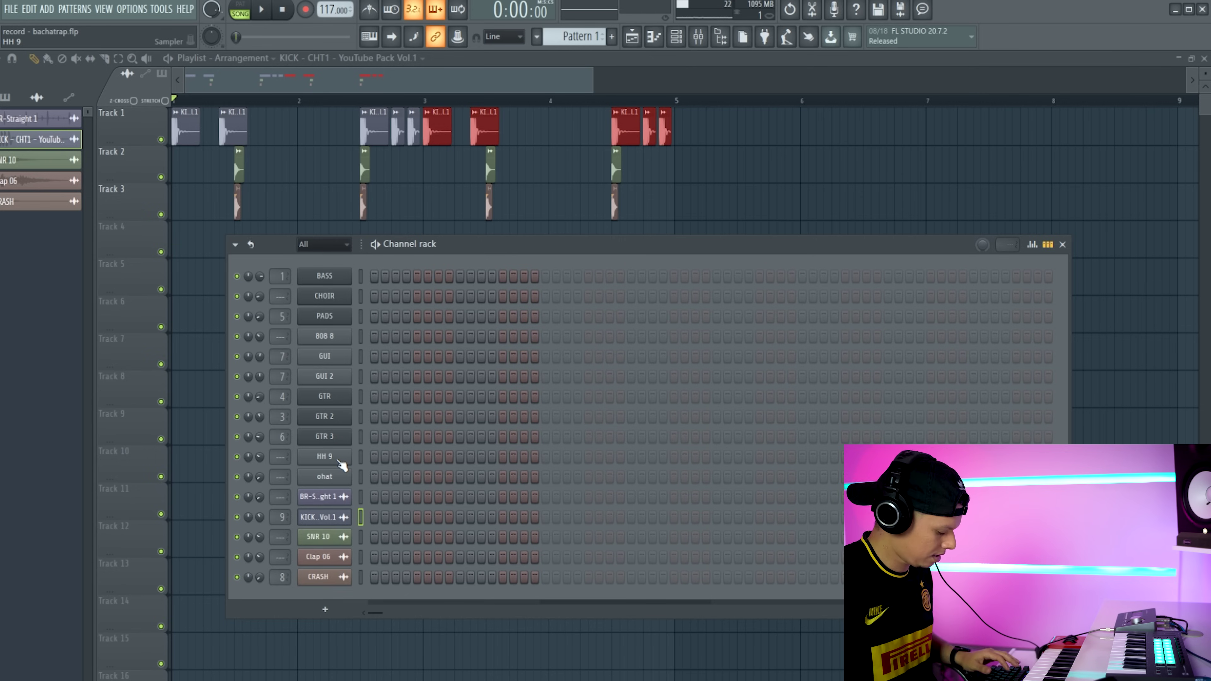
{"action": "key", "text": "F4"}
{"action": "key", "text": "F7"}
{"action": "left_click", "coordinate": [42, 325]}
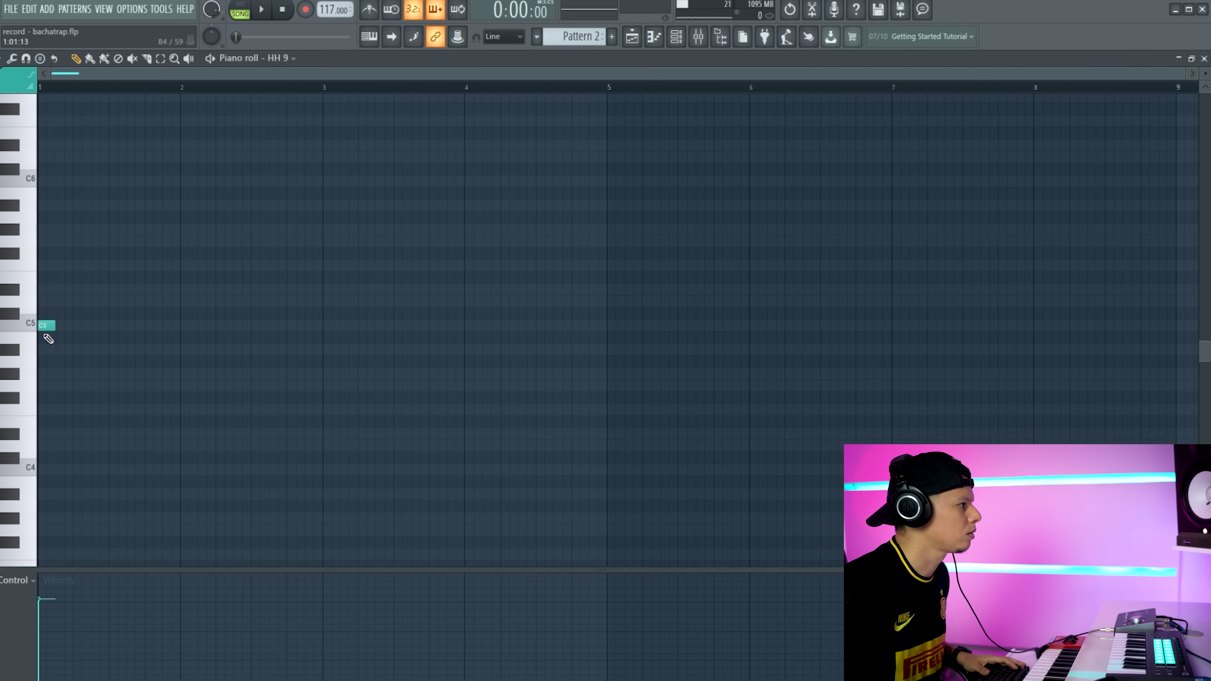
{"action": "left_click", "coordinate": [60, 326]}
{"action": "left_click", "coordinate": [76, 326]}
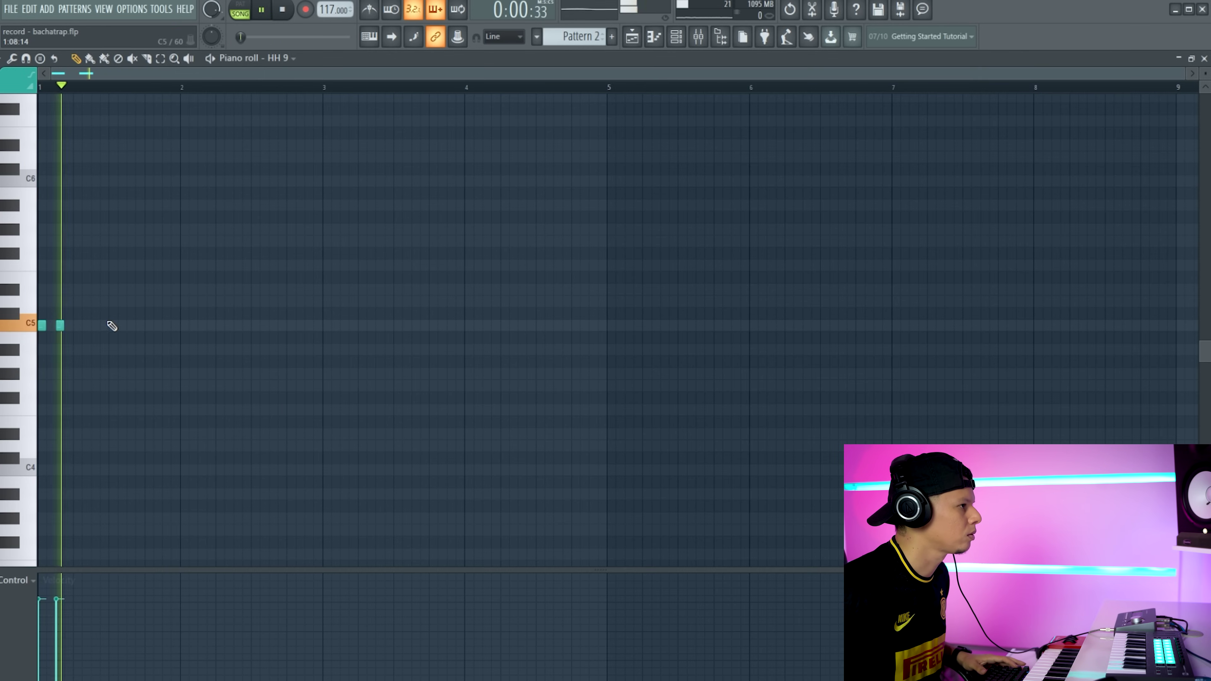
{"action": "scroll", "coordinate": [111, 325], "scroll_direction": "up", "scroll_amount": 2}
{"action": "left_click", "coordinate": [158, 326]}
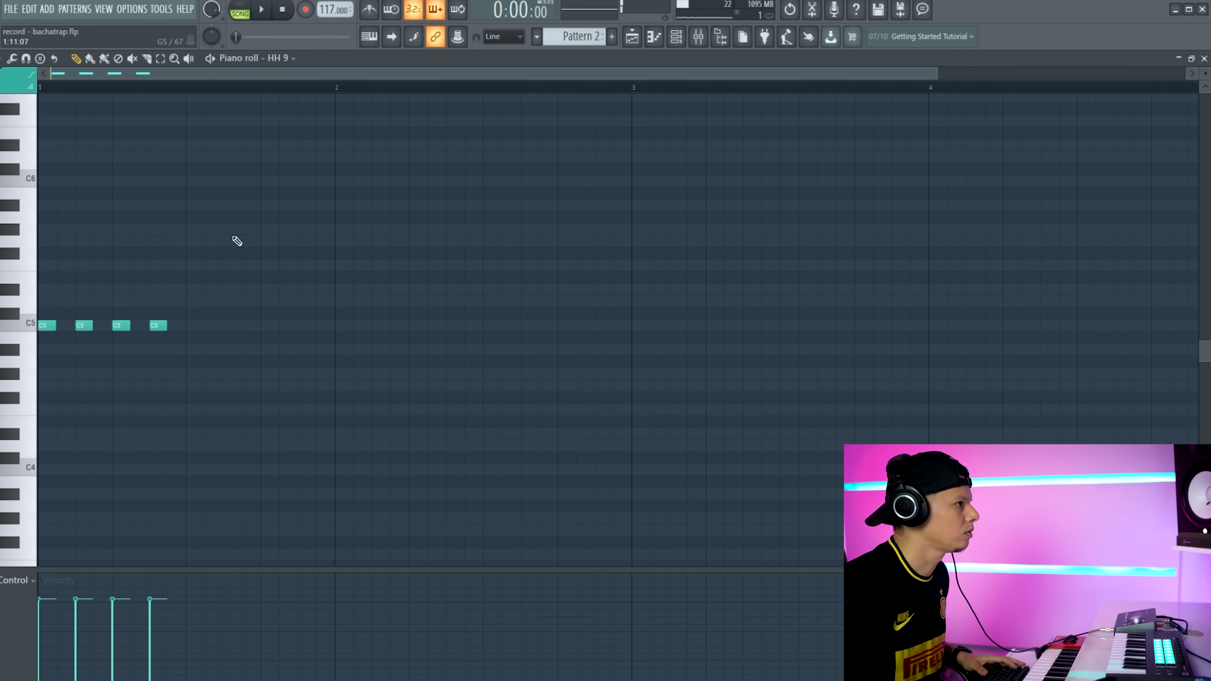
Step: Set the snap to 1/4 step, turn the fourth hi-hat note into a five-note C5 roll and ramp its velocities upward
{"action": "left_click", "coordinate": [501, 36]}
{"action": "left_click", "coordinate": [499, 99]}
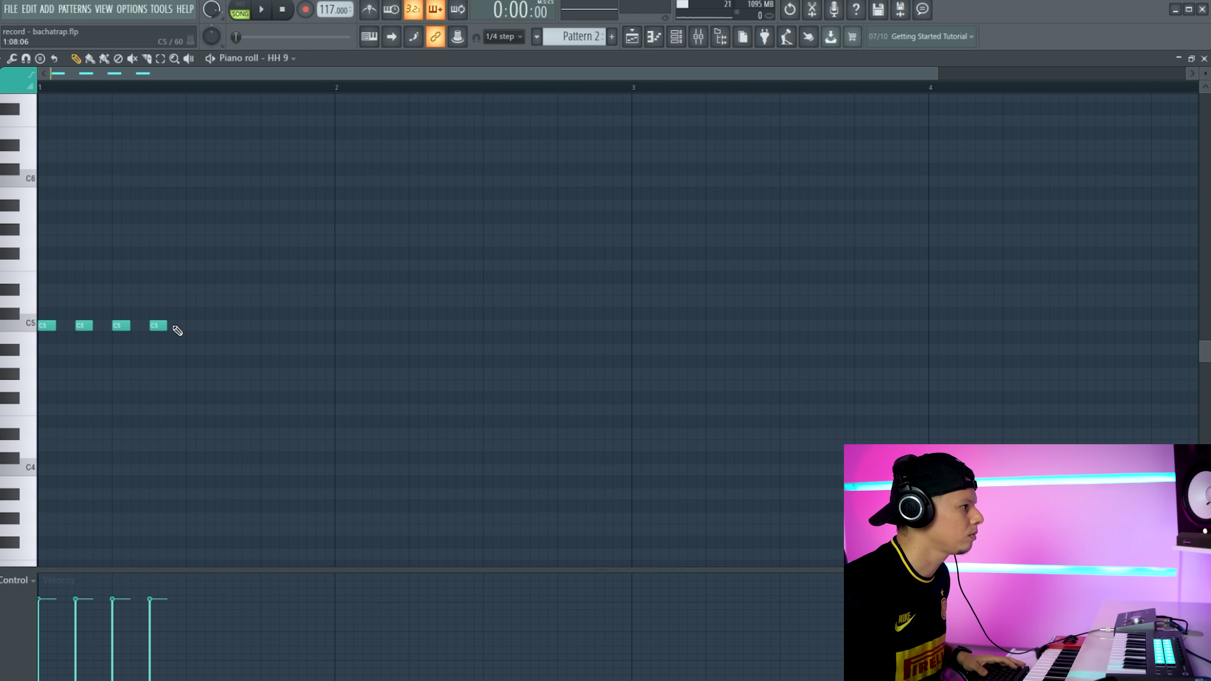
{"action": "left_click_drag", "start_coordinate": [166, 325], "coordinate": [156, 326]}
{"action": "left_click", "coordinate": [162, 326]}
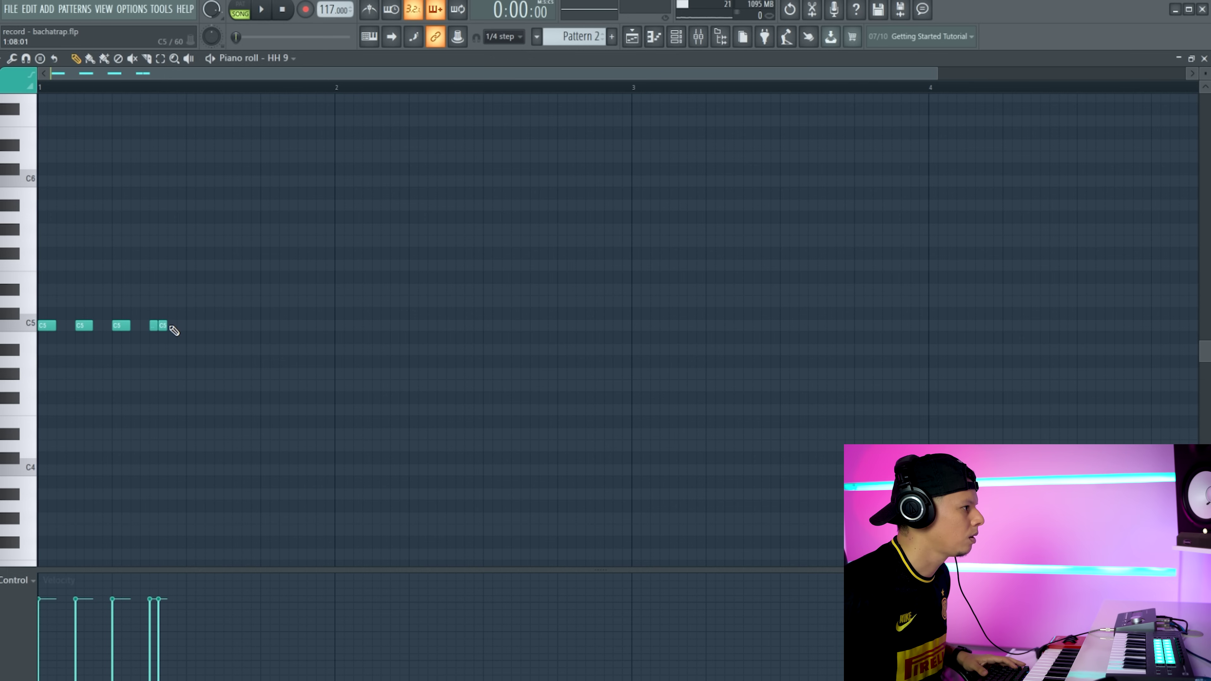
{"action": "left_click", "coordinate": [171, 327]}
{"action": "left_click", "coordinate": [180, 326]}
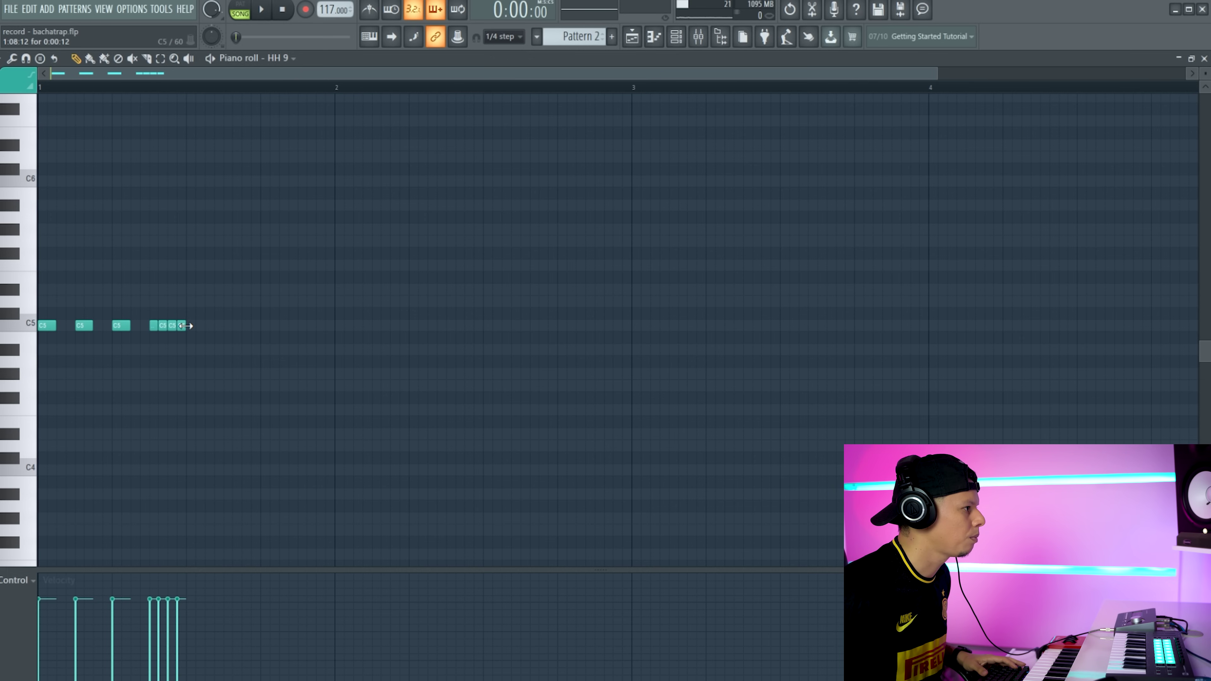
{"action": "left_click", "coordinate": [190, 326]}
{"action": "left_click_drag", "start_coordinate": [176, 617], "coordinate": [150, 640]}
{"action": "key", "text": "space"}
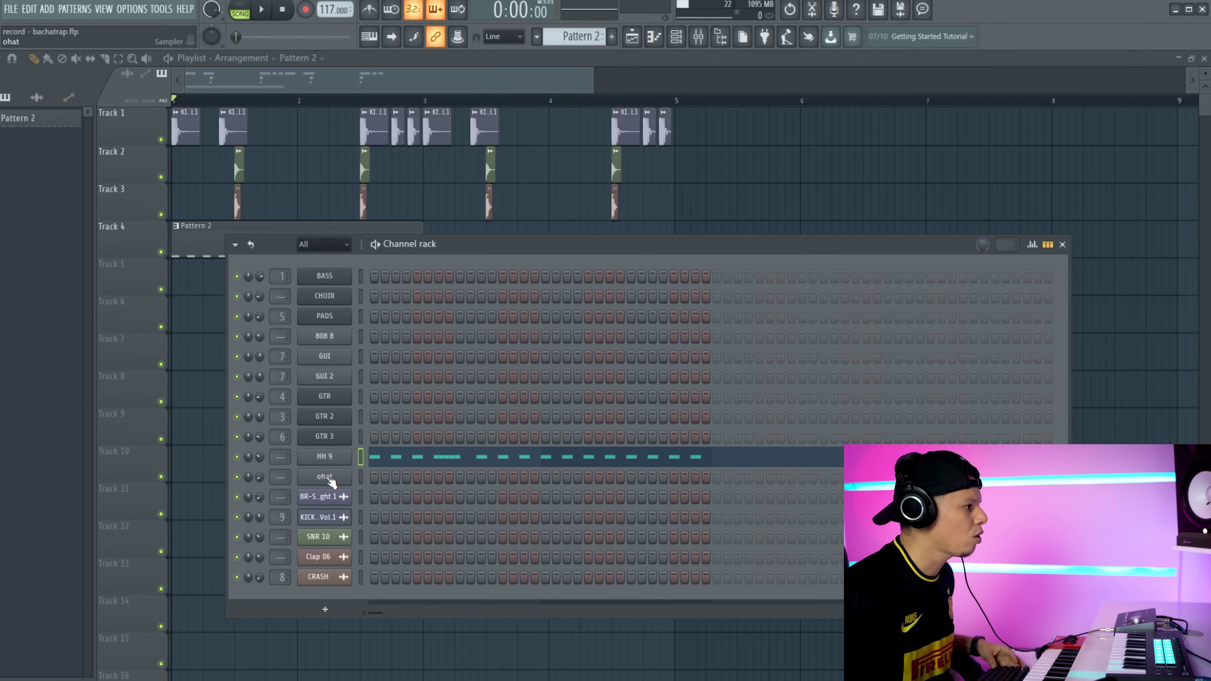
Step: Add three C5 open-hat notes on the ohat channel, on the last eighth of bar 1 and the sixth and eighth eighths of bar 2
{"action": "right_click", "coordinate": [329, 482]}
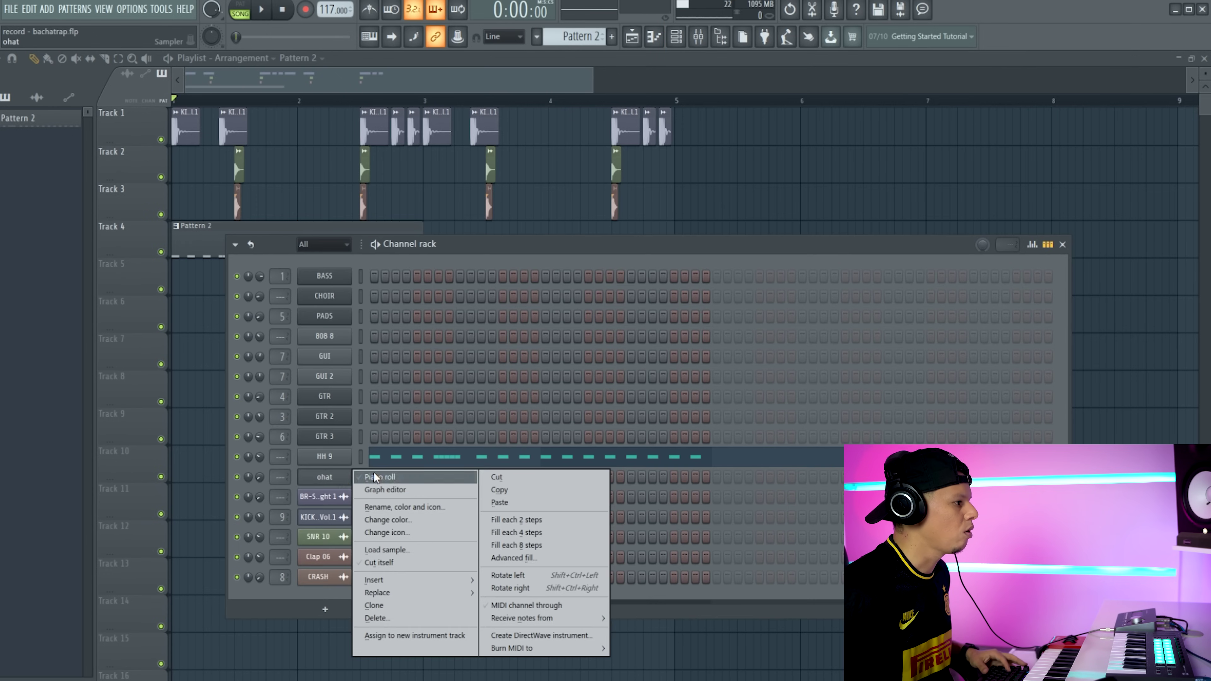
{"action": "left_click", "coordinate": [374, 472]}
{"action": "key", "text": "space"}
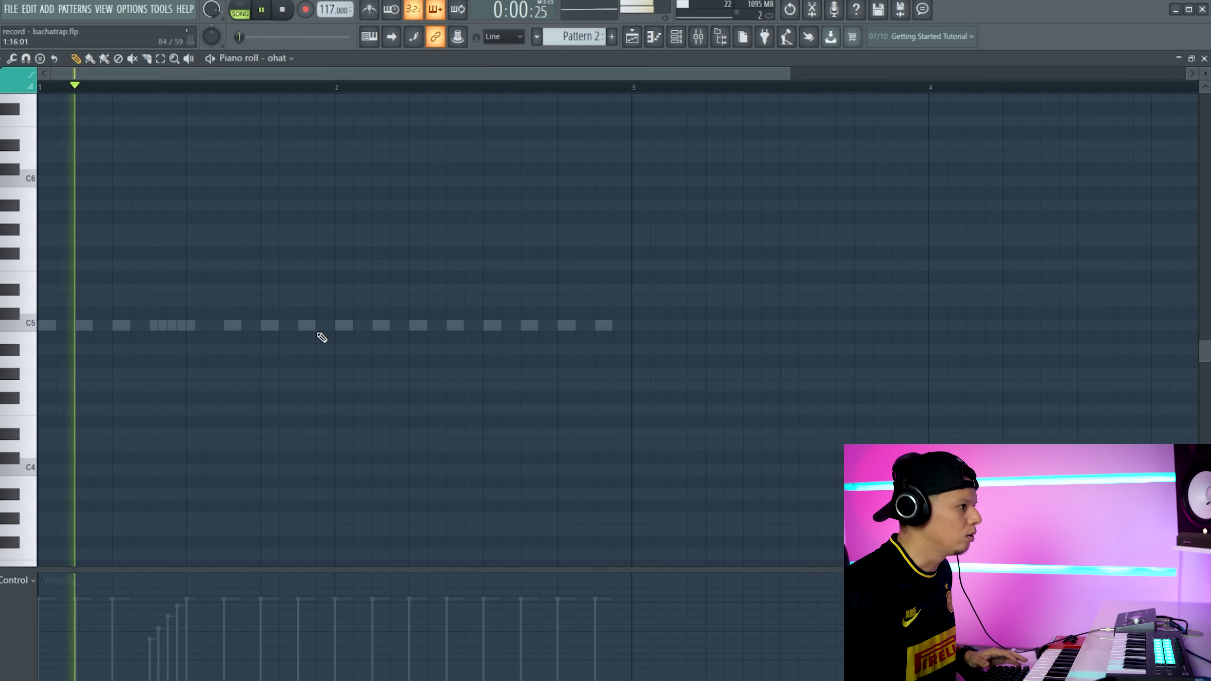
{"action": "key", "text": "space"}
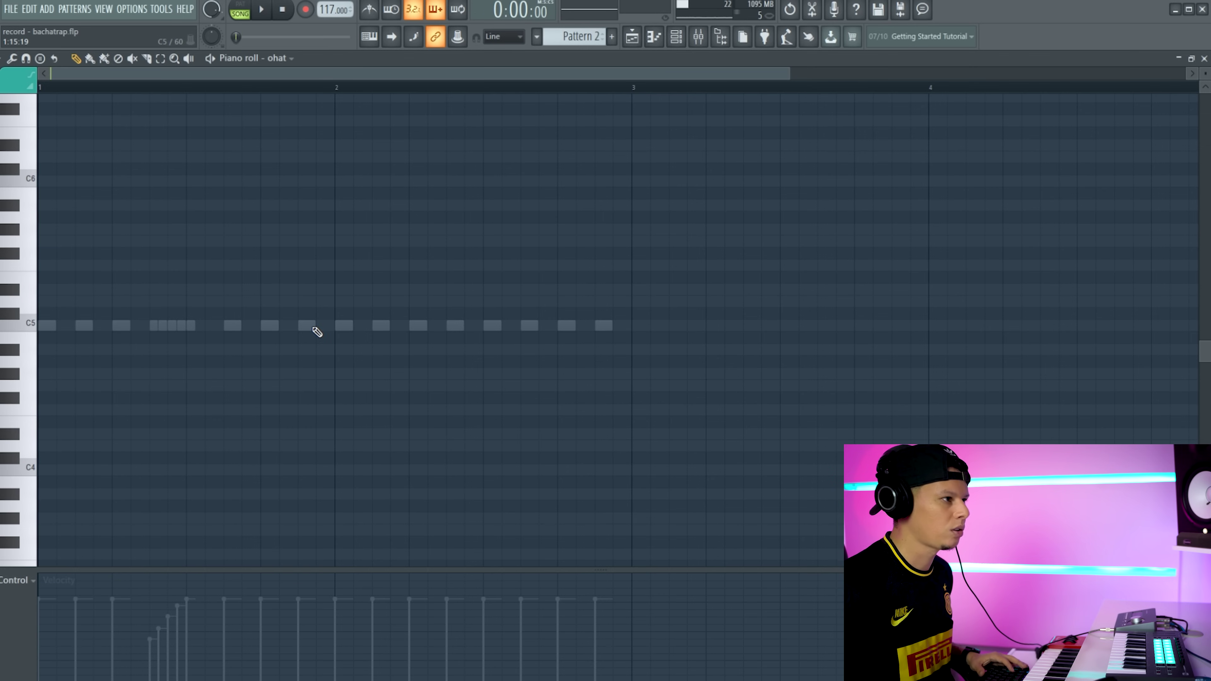
{"action": "left_click", "coordinate": [302, 326]}
{"action": "key", "text": "space"}
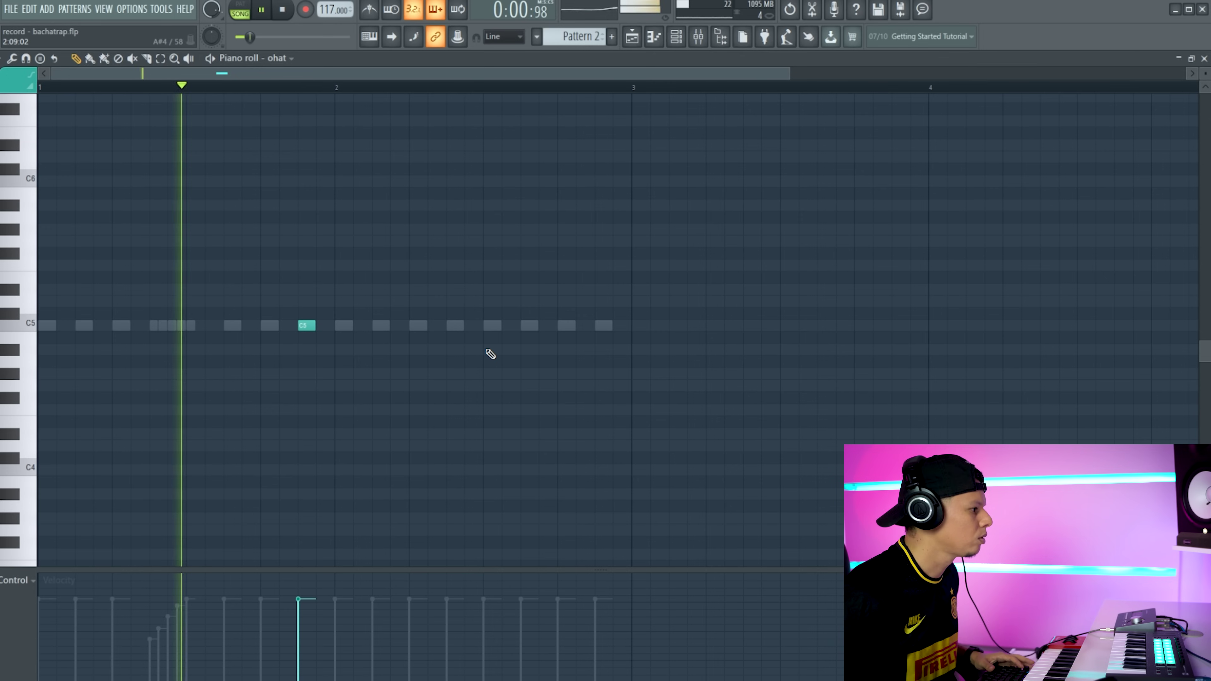
{"action": "left_click", "coordinate": [530, 326]}
{"action": "left_click", "coordinate": [603, 325]}
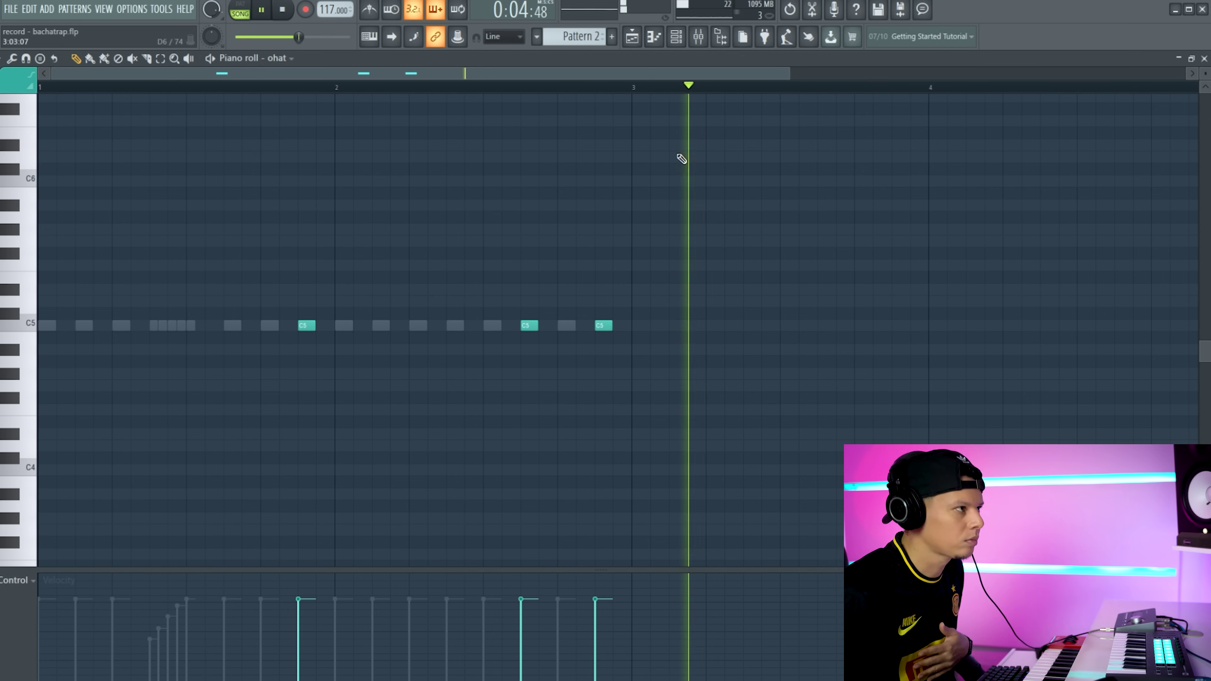
{"action": "key", "text": "space"}
{"action": "key", "text": "F7"}
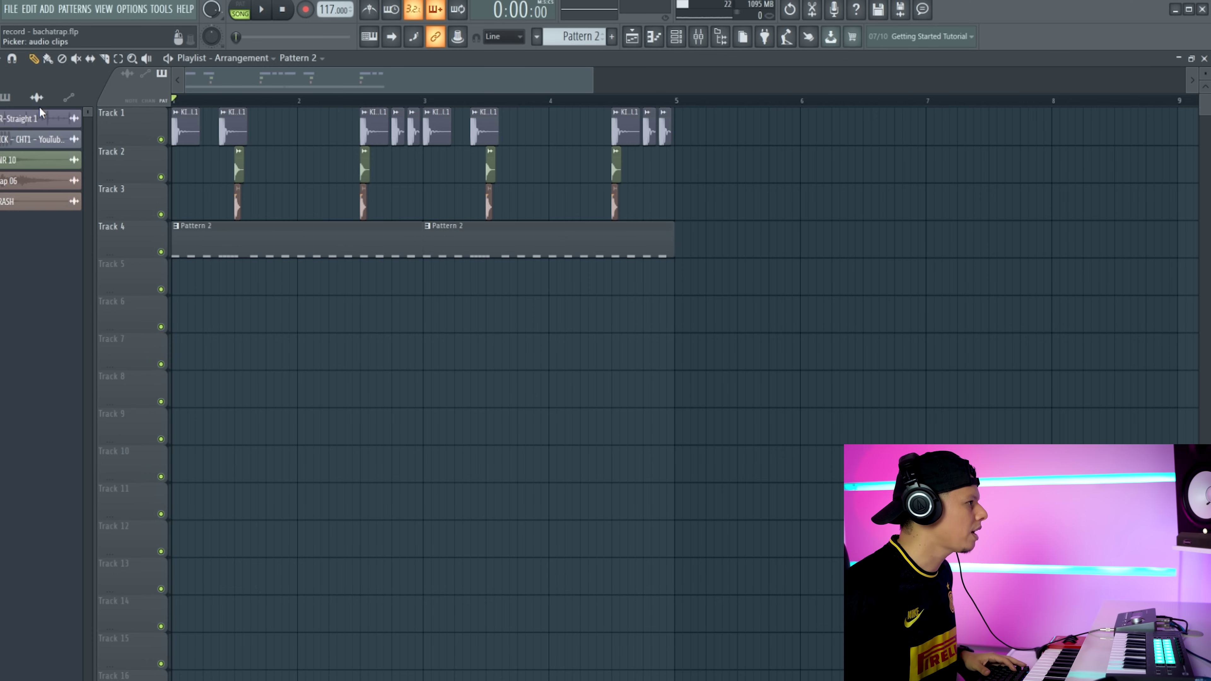
Step: Place the CRASH sample at the start of Track 5 and play back the full drum arrangement
{"action": "left_click", "coordinate": [18, 196]}
{"action": "key", "text": "Escape"}
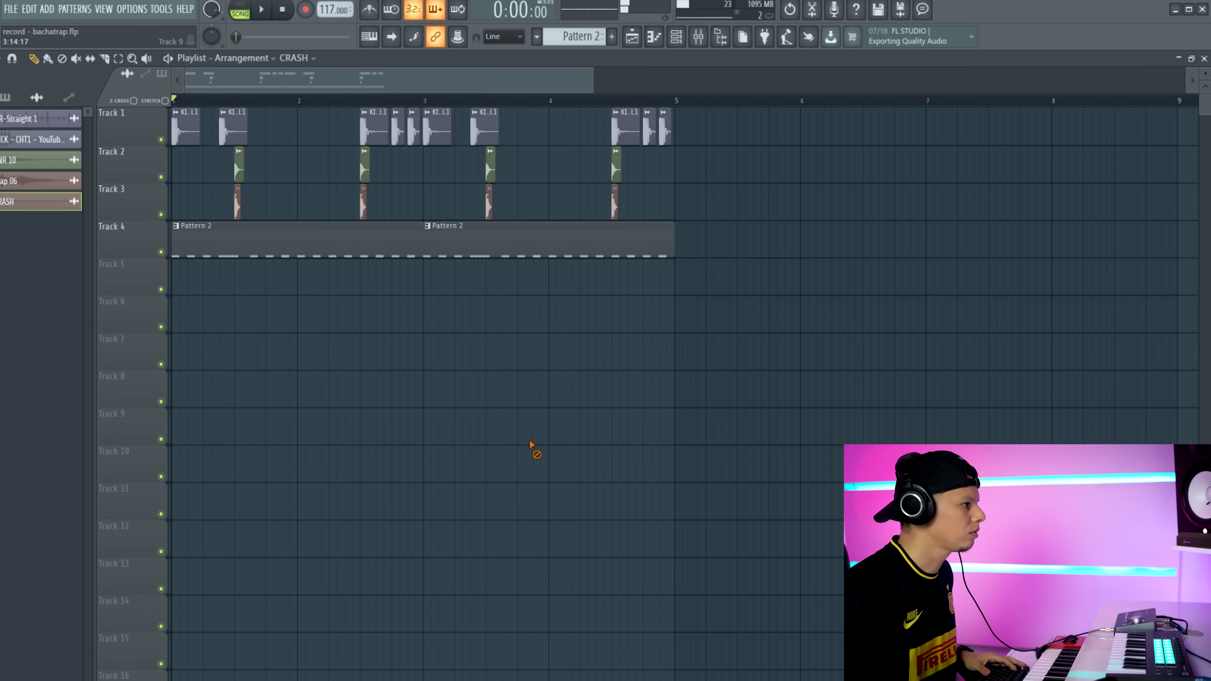
{"action": "left_click", "coordinate": [189, 287]}
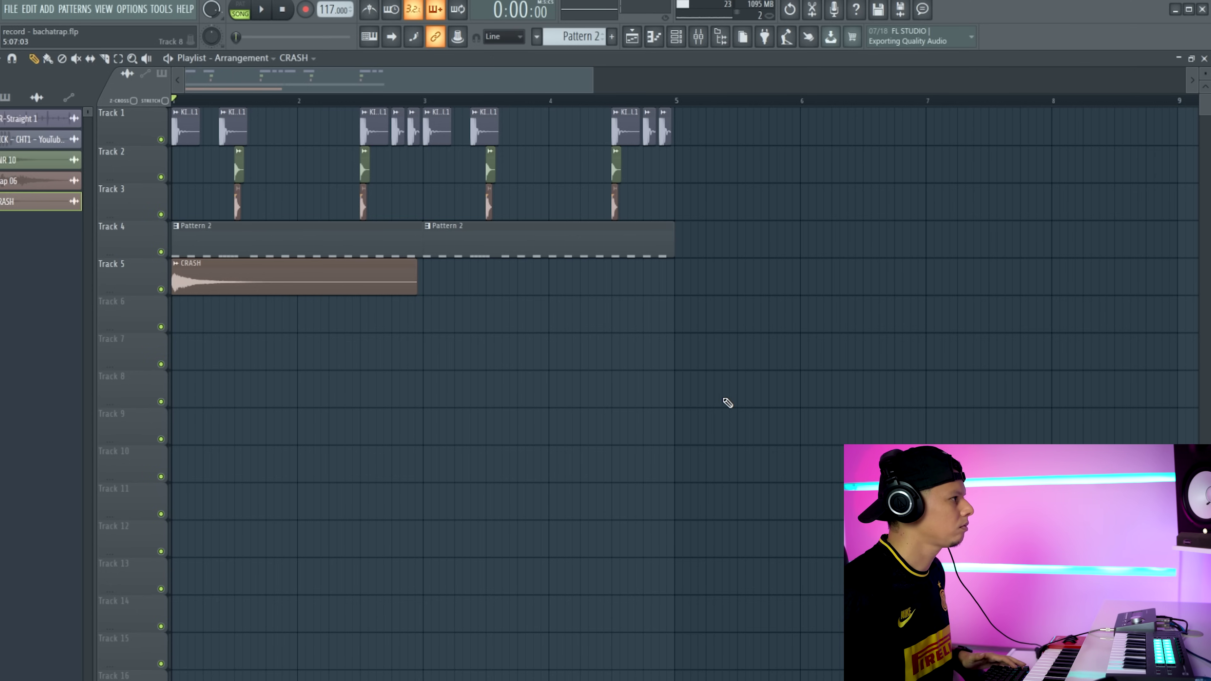
{"action": "key", "text": "space"}
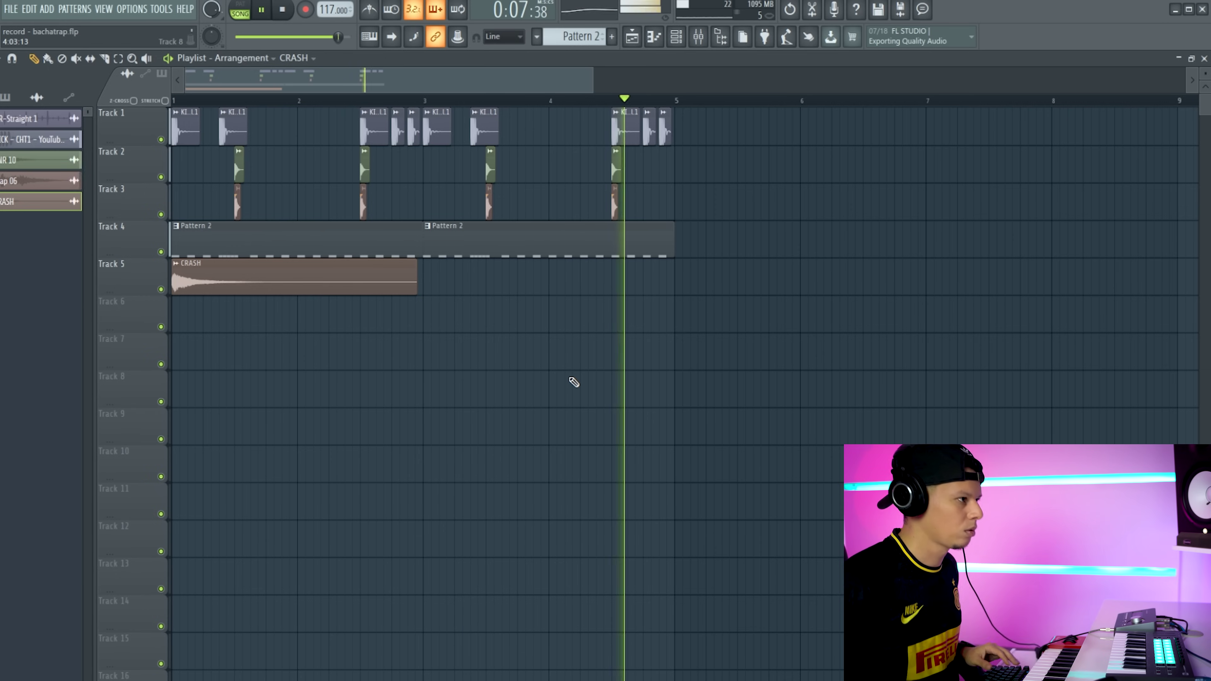
{"action": "key", "text": "space"}
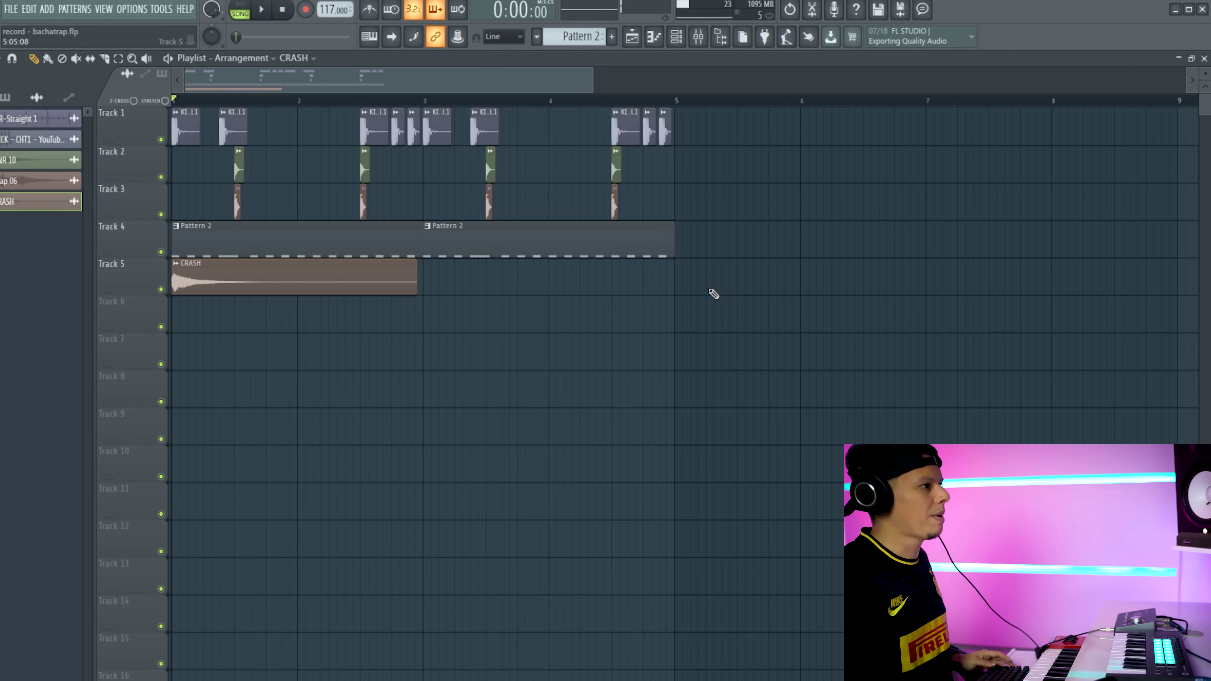
Step: Copy the four-bar drum section on Tracks 1 to 4 into bars 5 to 8
{"action": "mouse_move", "coordinate": [690, 258]}
{"action": "left_mouse_down"}
{"action": "mouse_move", "coordinate": [249, 108]}
{"action": "mouse_move", "coordinate": [173, 107]}
{"action": "mouse_move", "coordinate": [212, 134]}
{"action": "mouse_move", "coordinate": [688, 128]}
{"action": "left_mouse_up"}
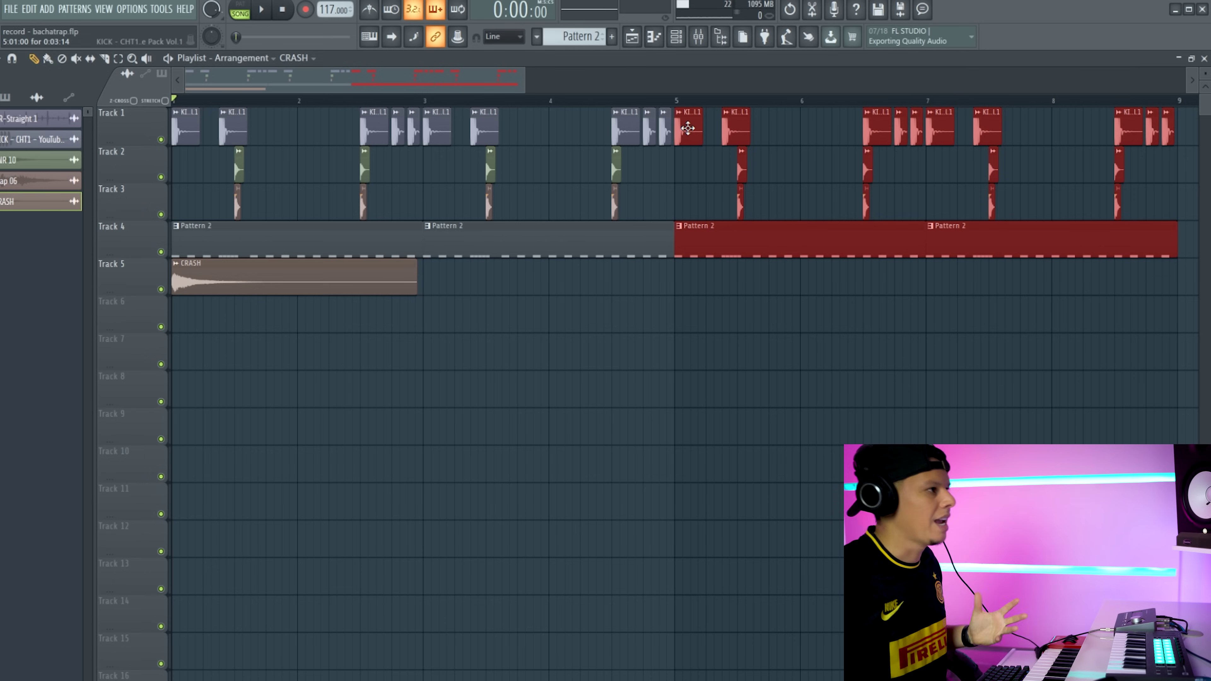
{"action": "left_click_drag", "start_coordinate": [525, 90], "coordinate": [694, 91]}
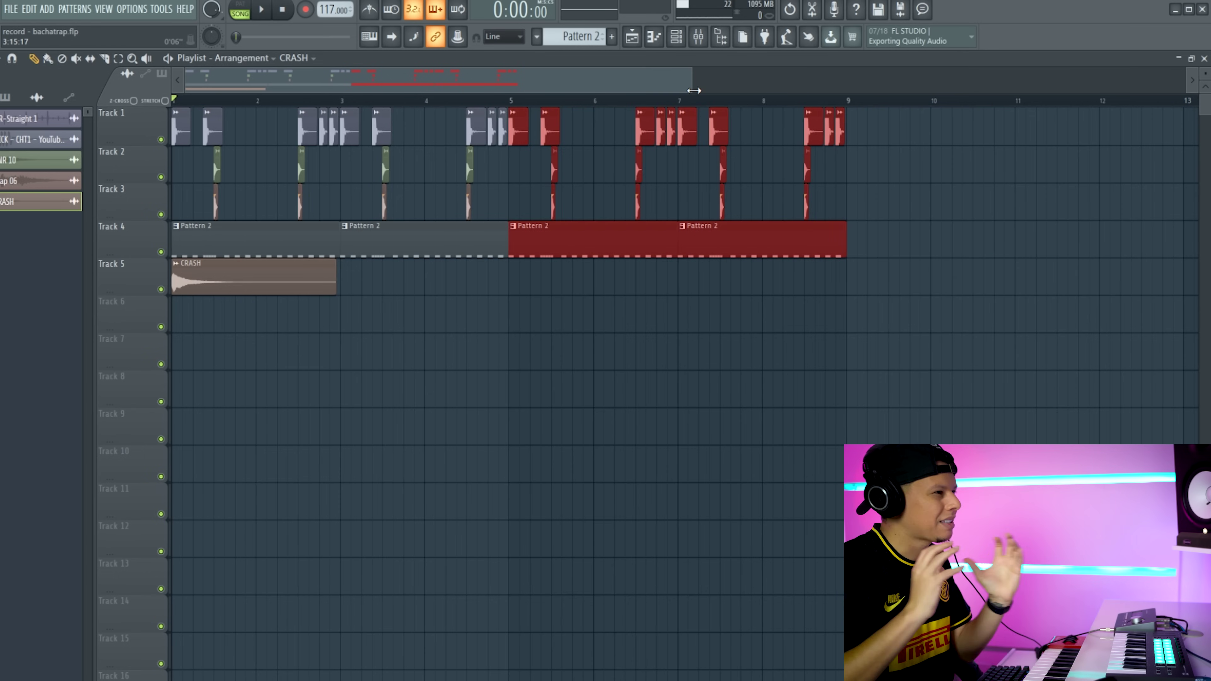
Step: Record a one-bar guitar part on the GTR 2 channel in a new pattern and open it in the piano roll
{"action": "left_click", "coordinate": [676, 36]}
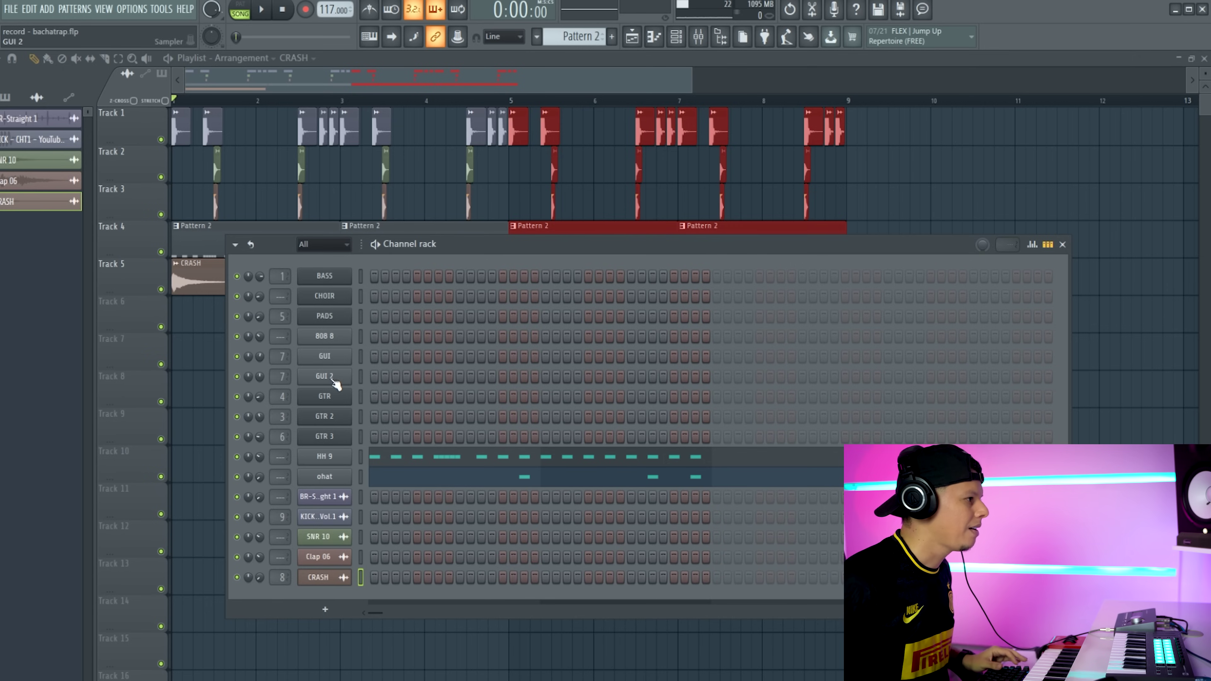
{"action": "left_click_drag", "start_coordinate": [467, 244], "coordinate": [531, 198]}
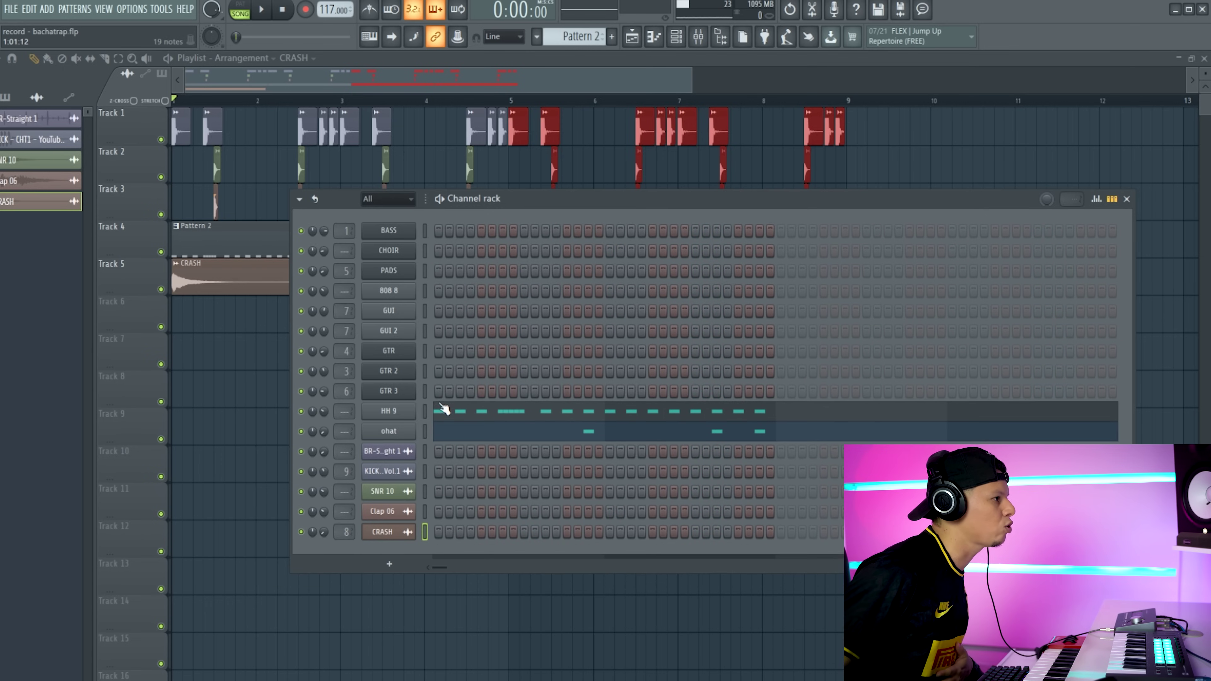
{"action": "left_click", "coordinate": [425, 372]}
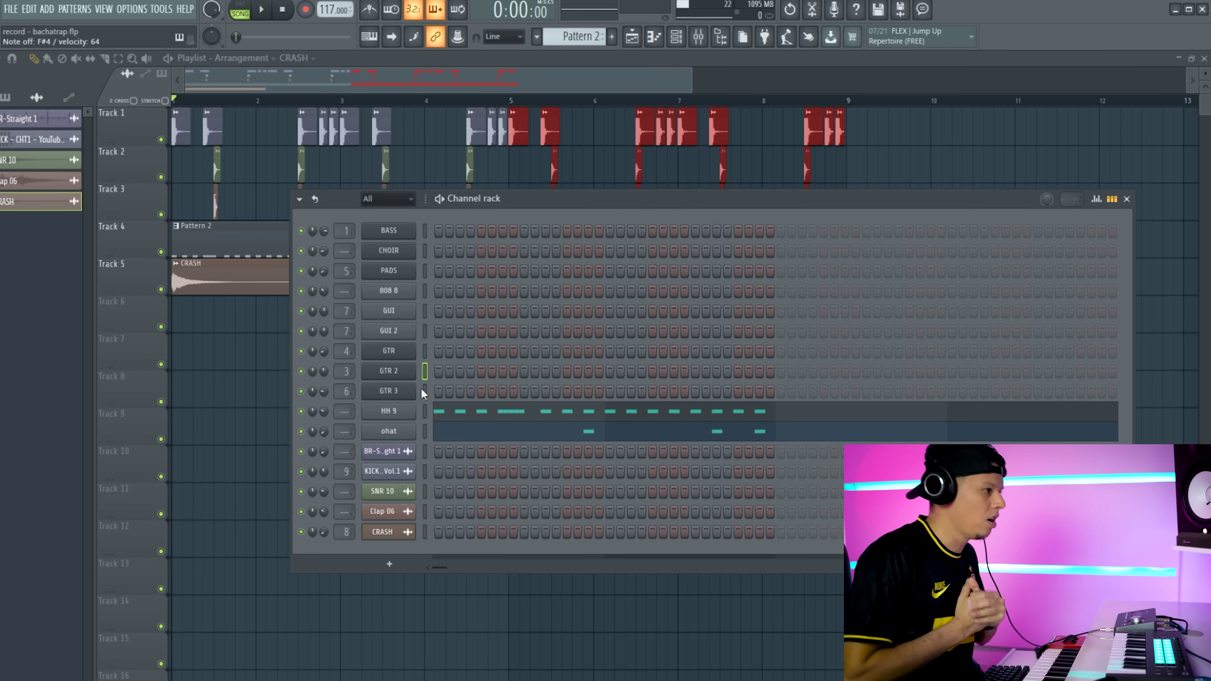
{"action": "key", "text": "F4"}
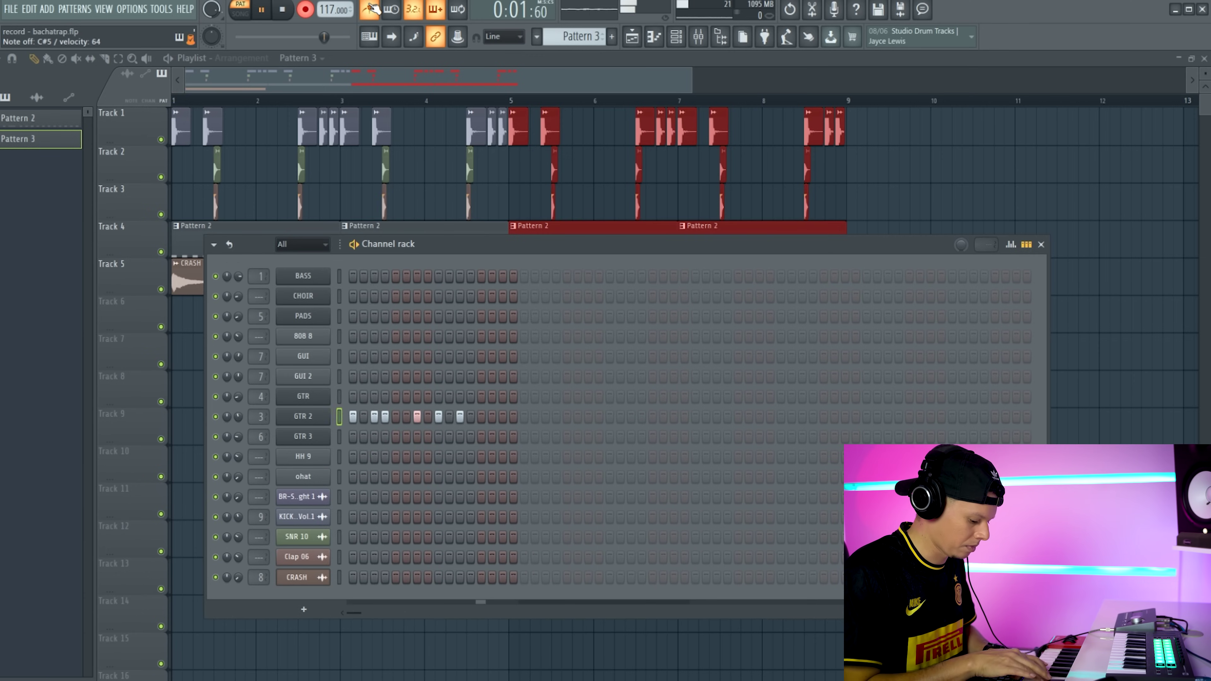
{"action": "key", "text": "space"}
{"action": "left_click", "coordinate": [413, 414]}
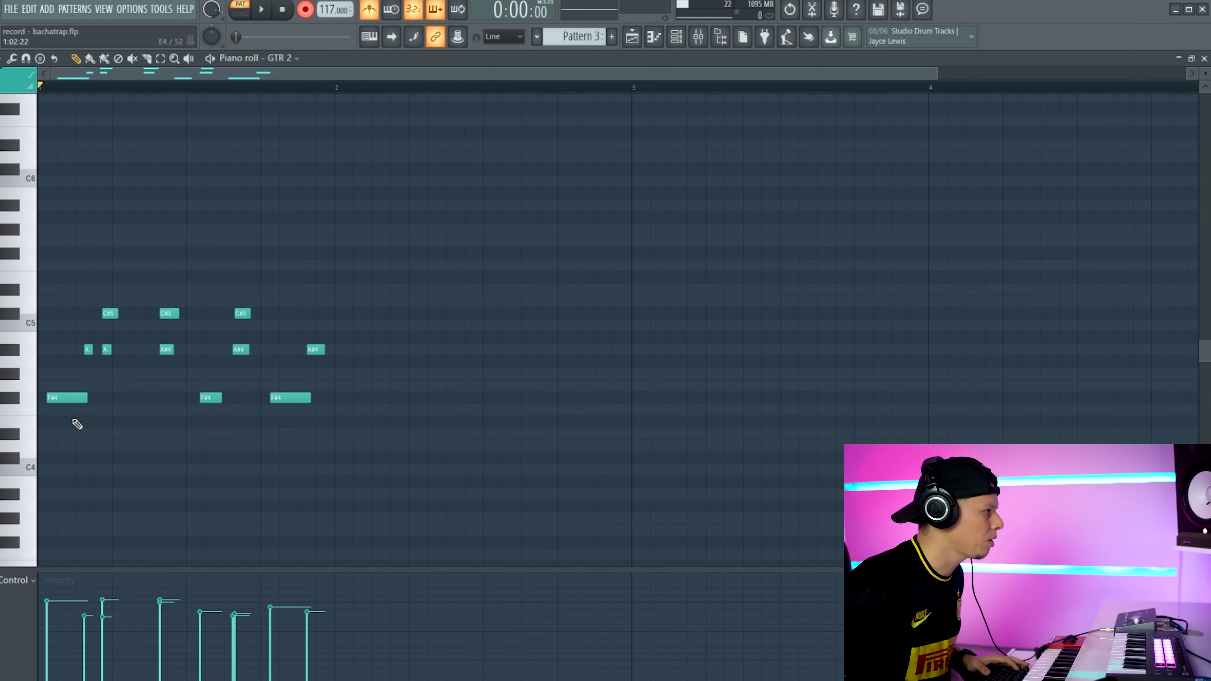
Step: Shift the recorded bar 1 guitar notes earlier, with the first F#4 at the bar's start, and set snapping to Line
{"action": "left_click_drag", "start_coordinate": [73, 403], "coordinate": [65, 403]}
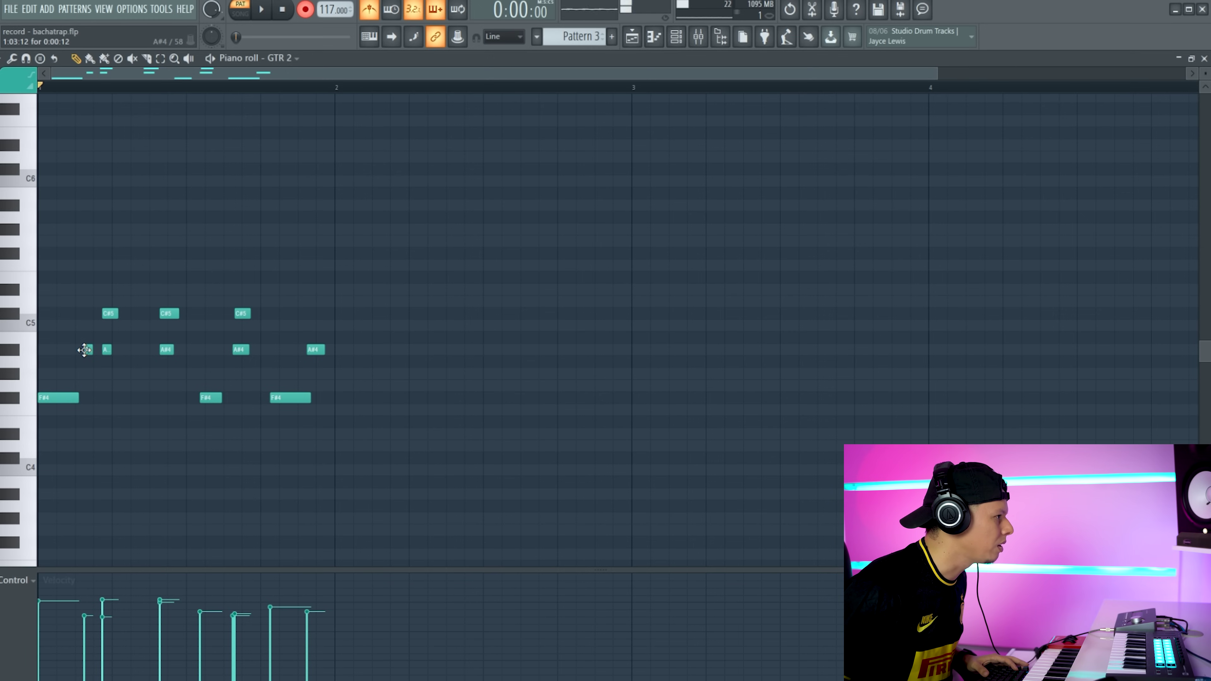
{"action": "left_click_drag", "start_coordinate": [85, 350], "coordinate": [76, 350]}
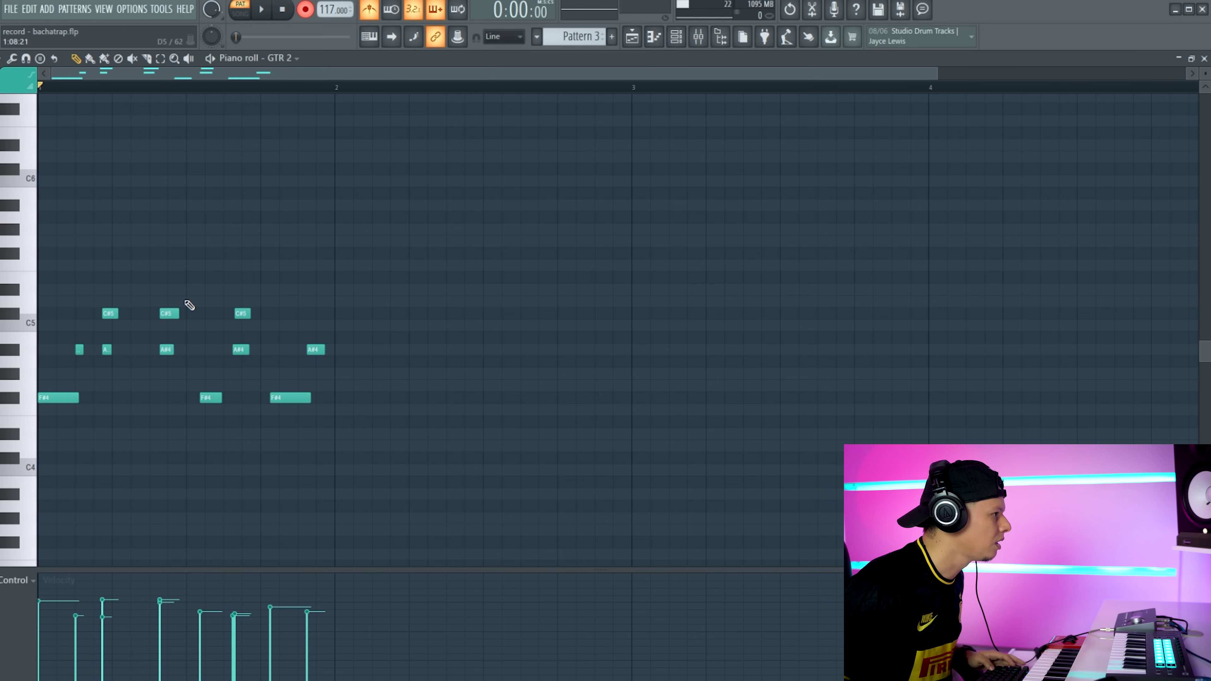
{"action": "left_click_drag", "start_coordinate": [210, 279], "coordinate": [103, 363]}
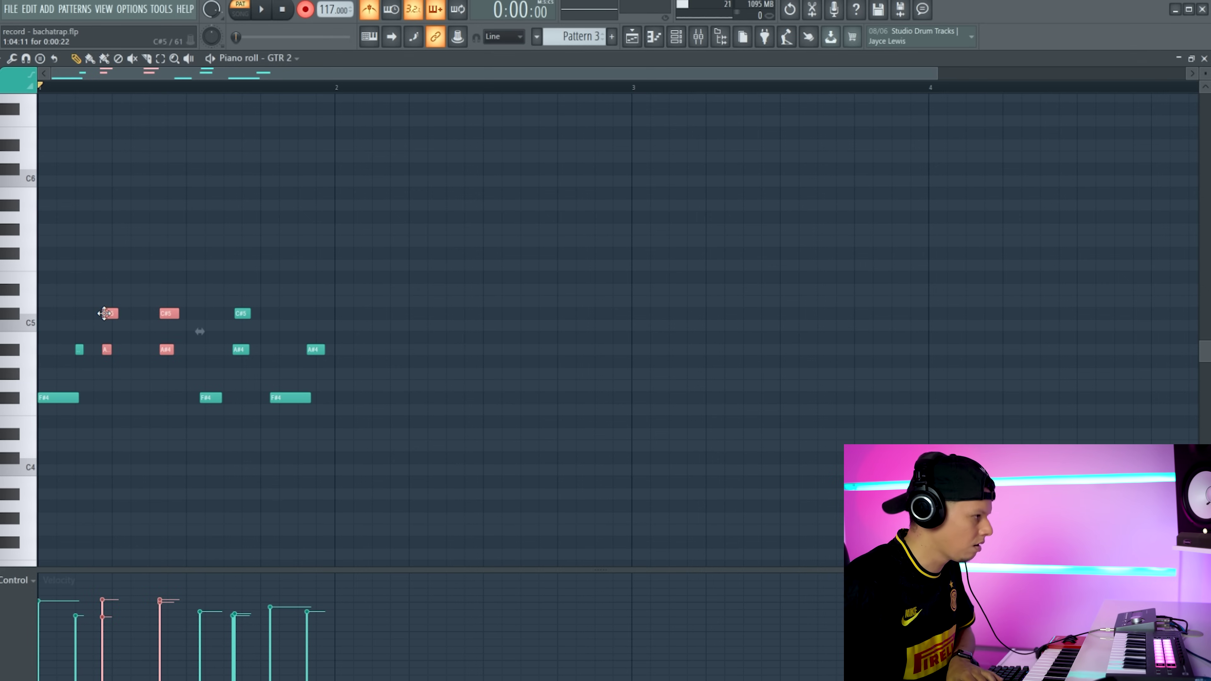
{"action": "left_click_drag", "start_coordinate": [104, 313], "coordinate": [113, 313]}
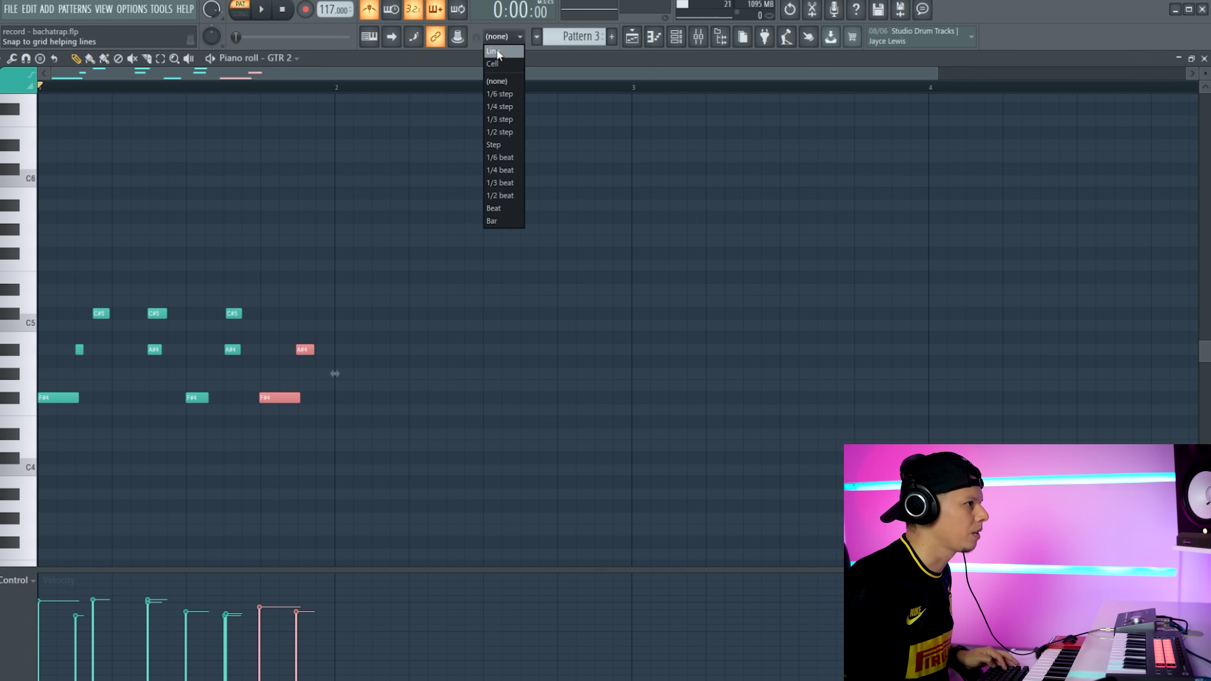
{"action": "left_click", "coordinate": [497, 48]}
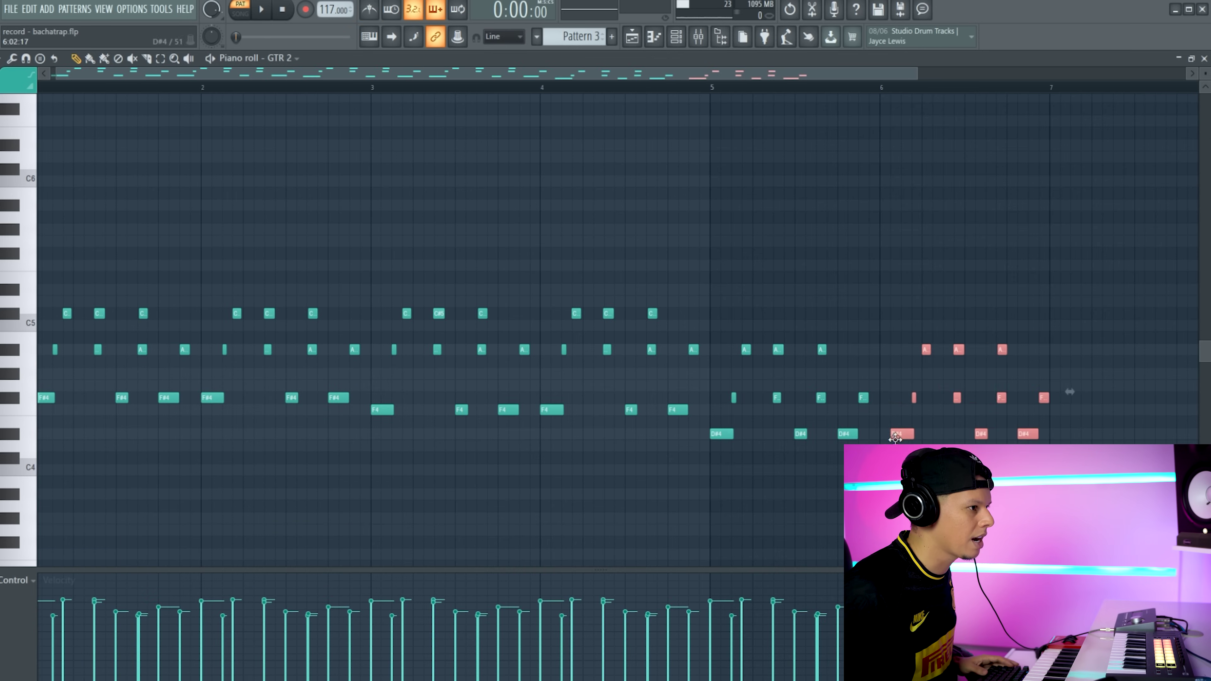
Step: Play back the GTR 2 guitar part across bars 1 to 6
{"action": "key", "text": "space"}
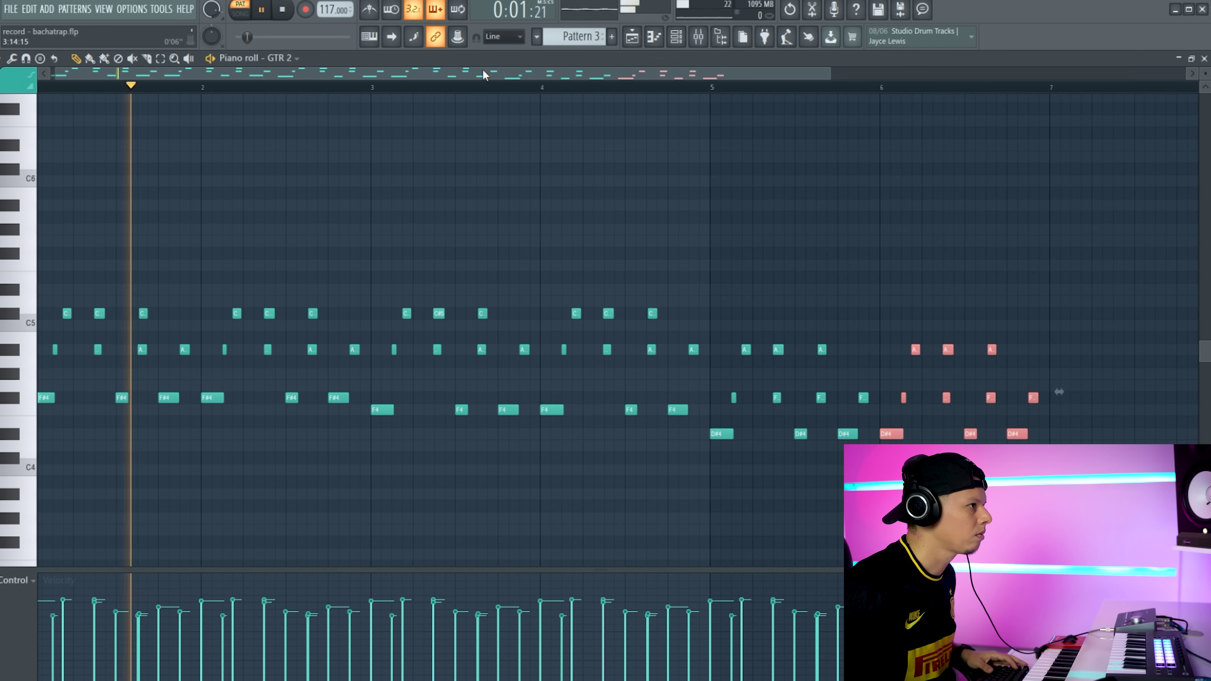
{"action": "scroll", "coordinate": [483, 68], "scroll_direction": "left", "scroll_amount": 1}
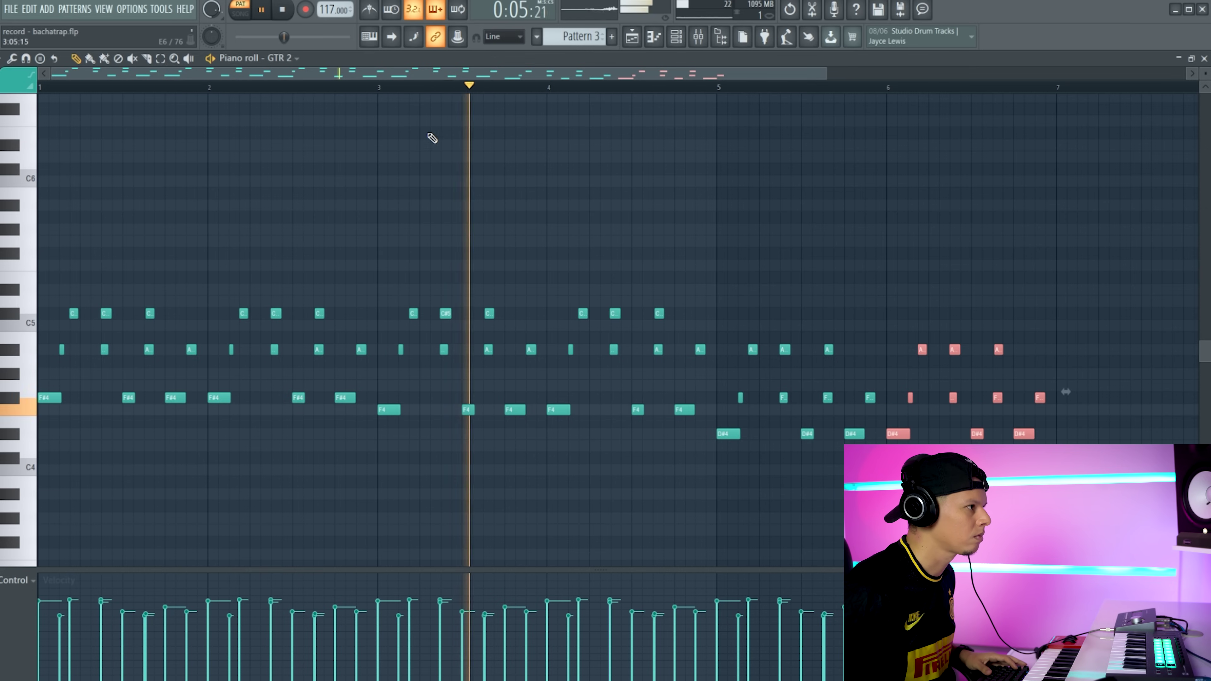
{"action": "scroll", "coordinate": [631, 78], "scroll_direction": "right", "scroll_amount": 3}
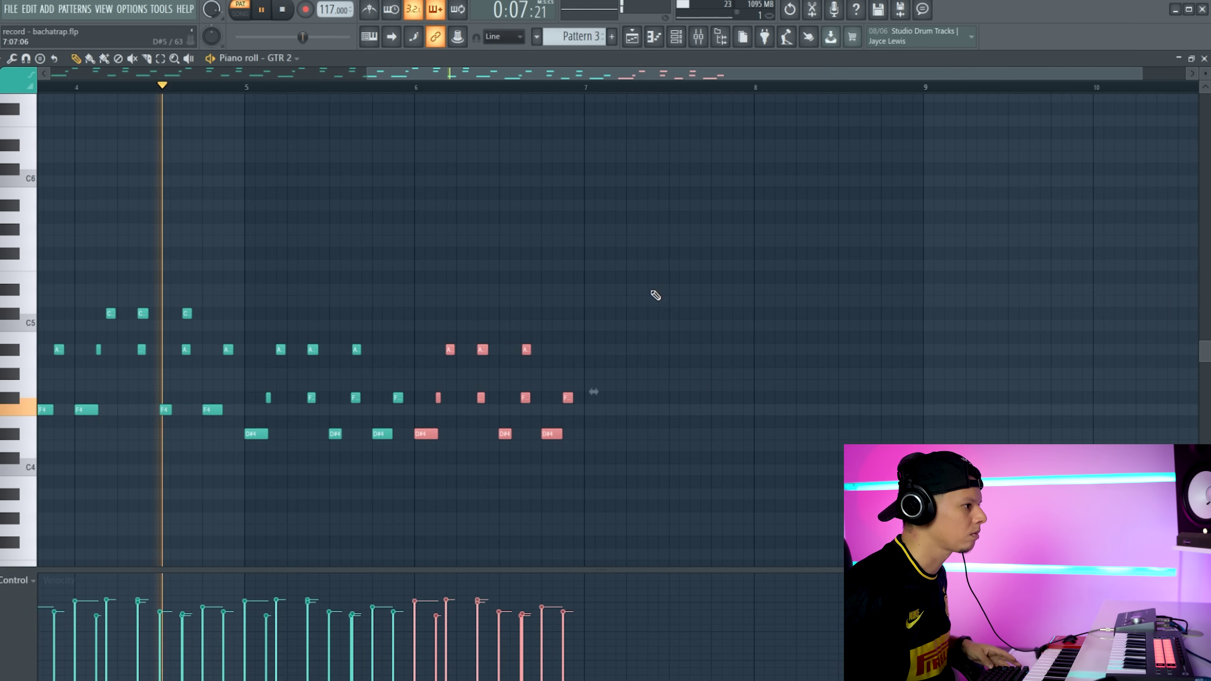
{"action": "left_click_drag", "start_coordinate": [643, 285], "coordinate": [420, 443]}
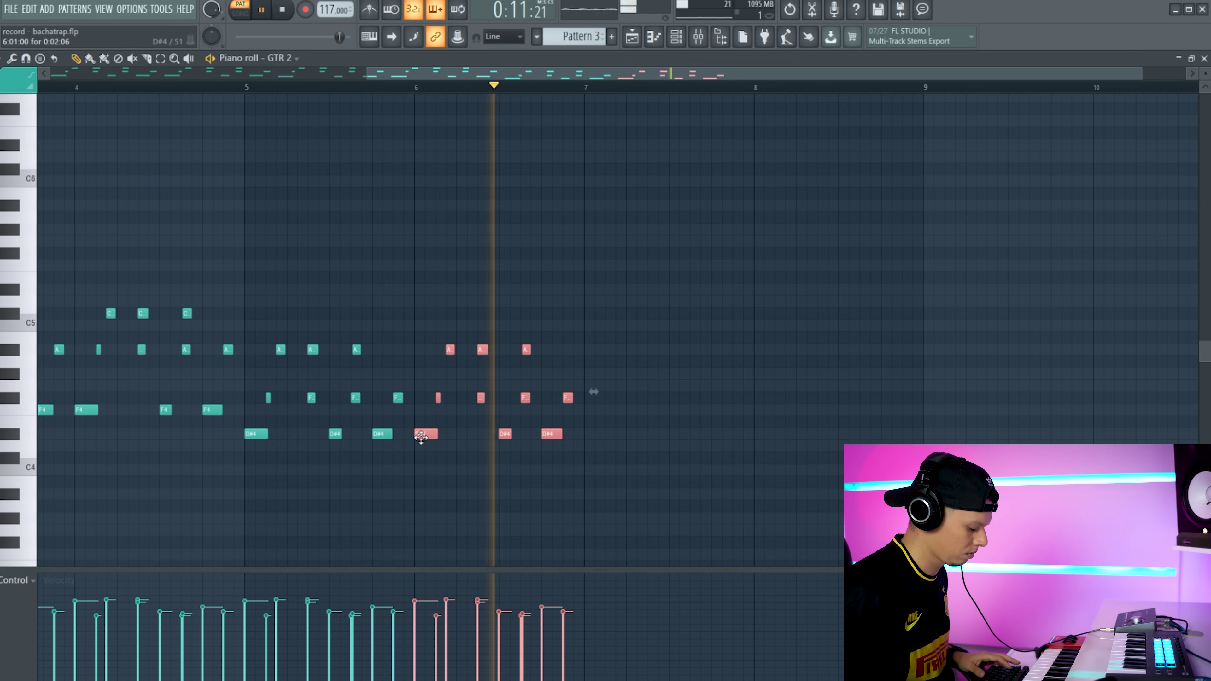
{"action": "key", "text": "space"}
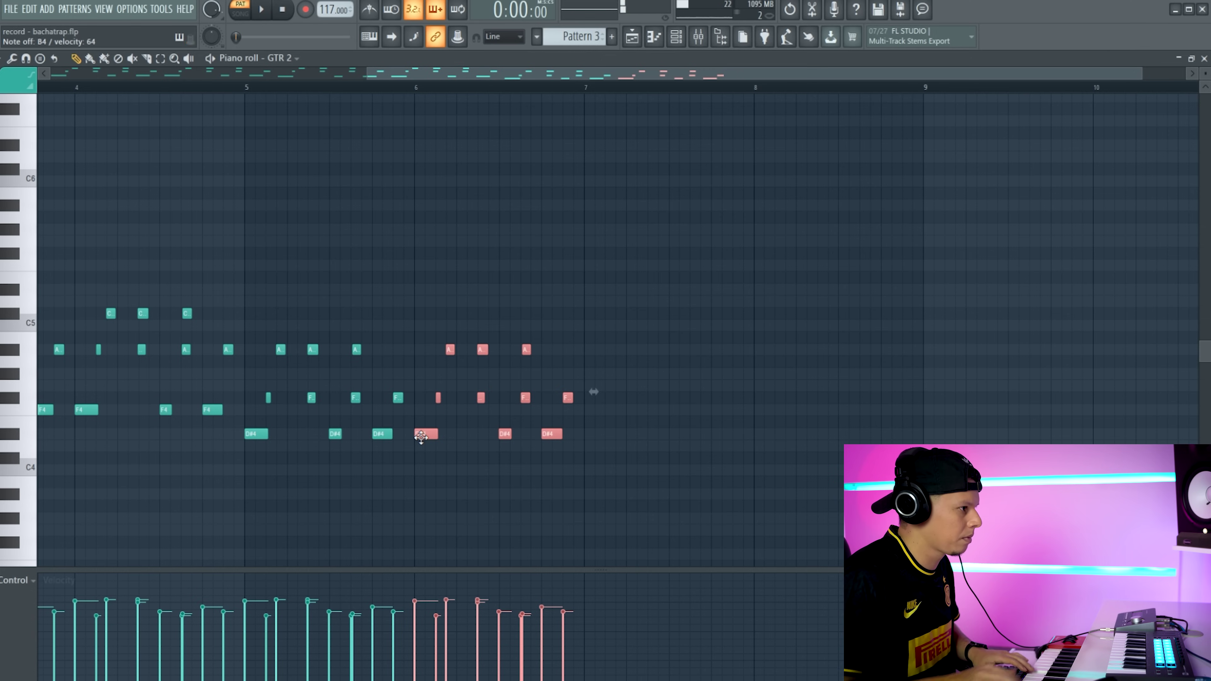
Step: Copy the guitar phrase into bars 7 and 8 with D4 bass notes and B4 top notes, and play back all eight bars
{"action": "left_click_drag", "start_coordinate": [628, 284], "coordinate": [441, 486]}
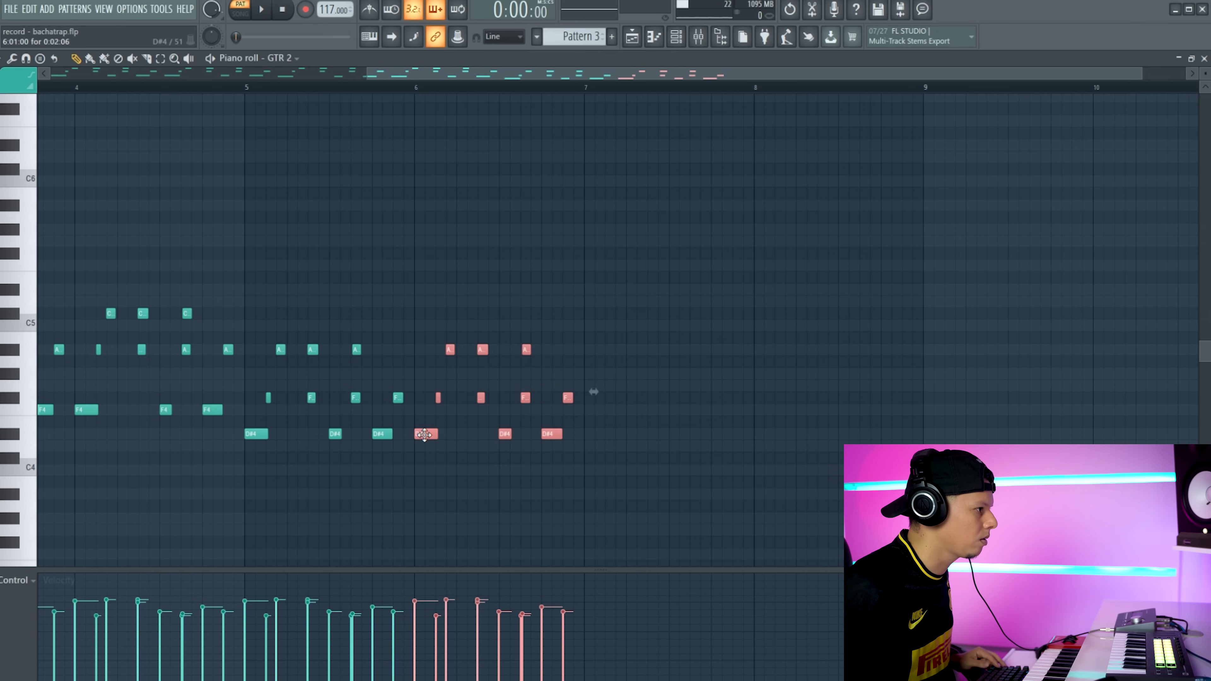
{"action": "key", "text": "ctrl+b"}
{"action": "left_click_drag", "start_coordinate": [588, 438], "coordinate": [589, 451]}
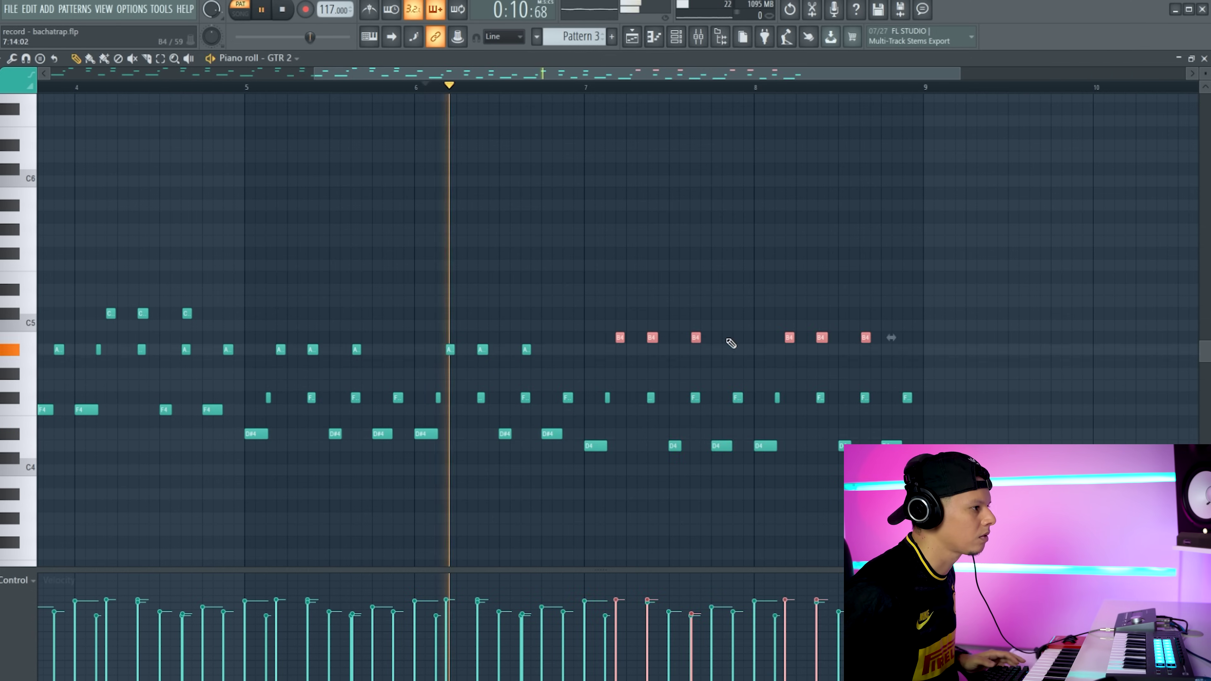
{"action": "key", "text": "ctrl+d"}
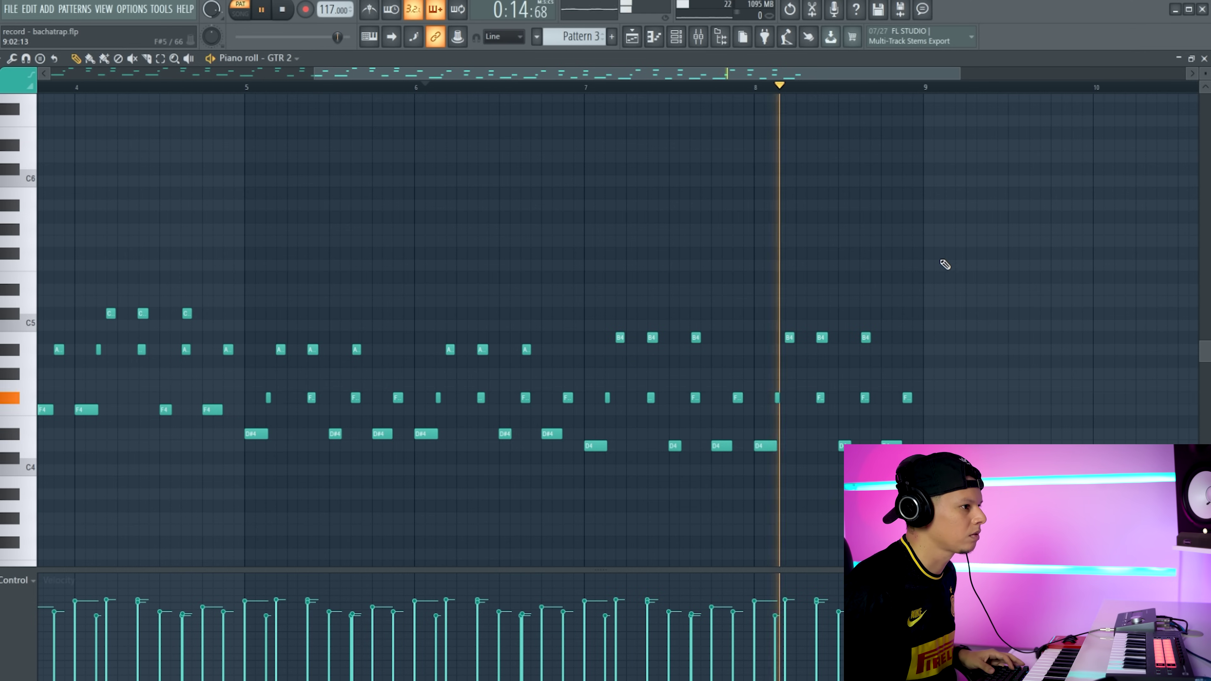
{"action": "key", "text": "space"}
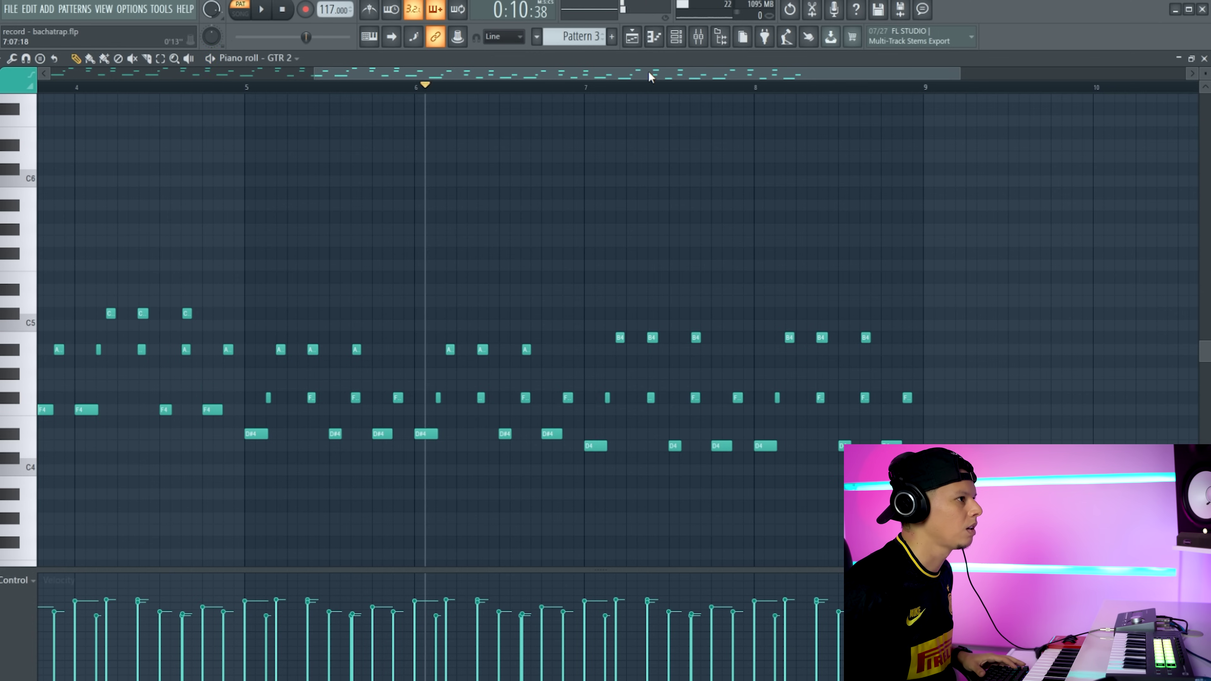
{"action": "left_click_drag", "start_coordinate": [696, 73], "coordinate": [1186, 74]}
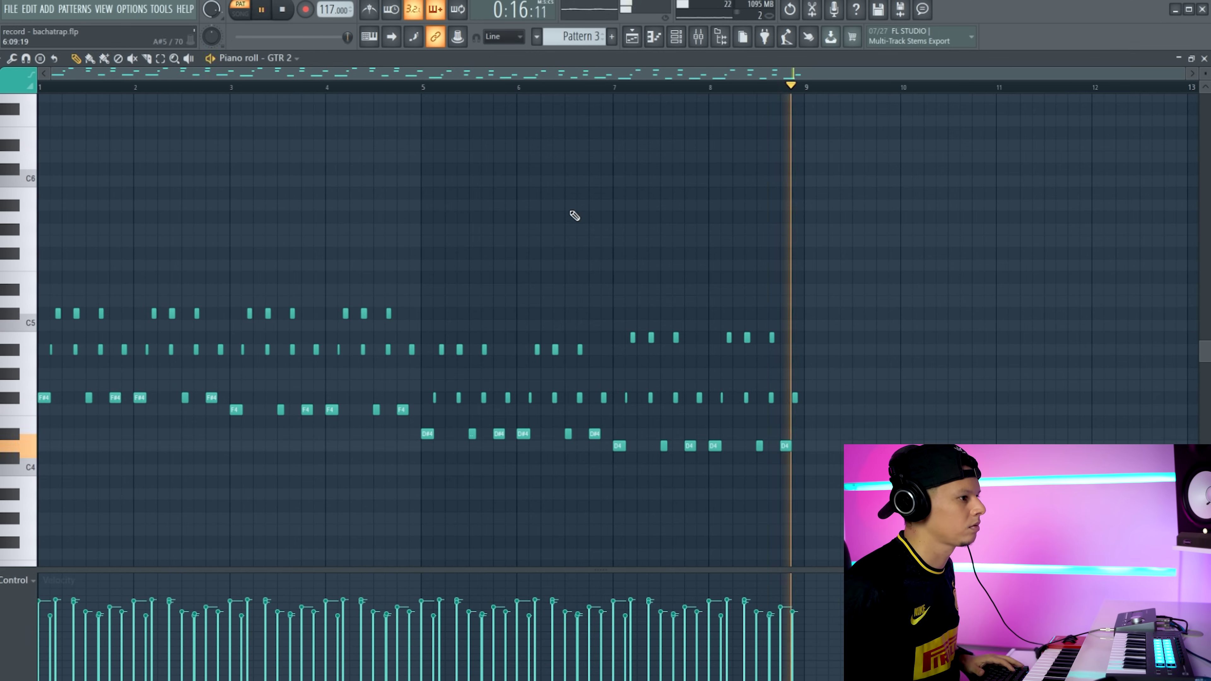
Step: Record an eight-bar guitar melody on the GTR 3 channel over the GTR 2 part and open it in the piano roll
{"action": "key", "text": "F6"}
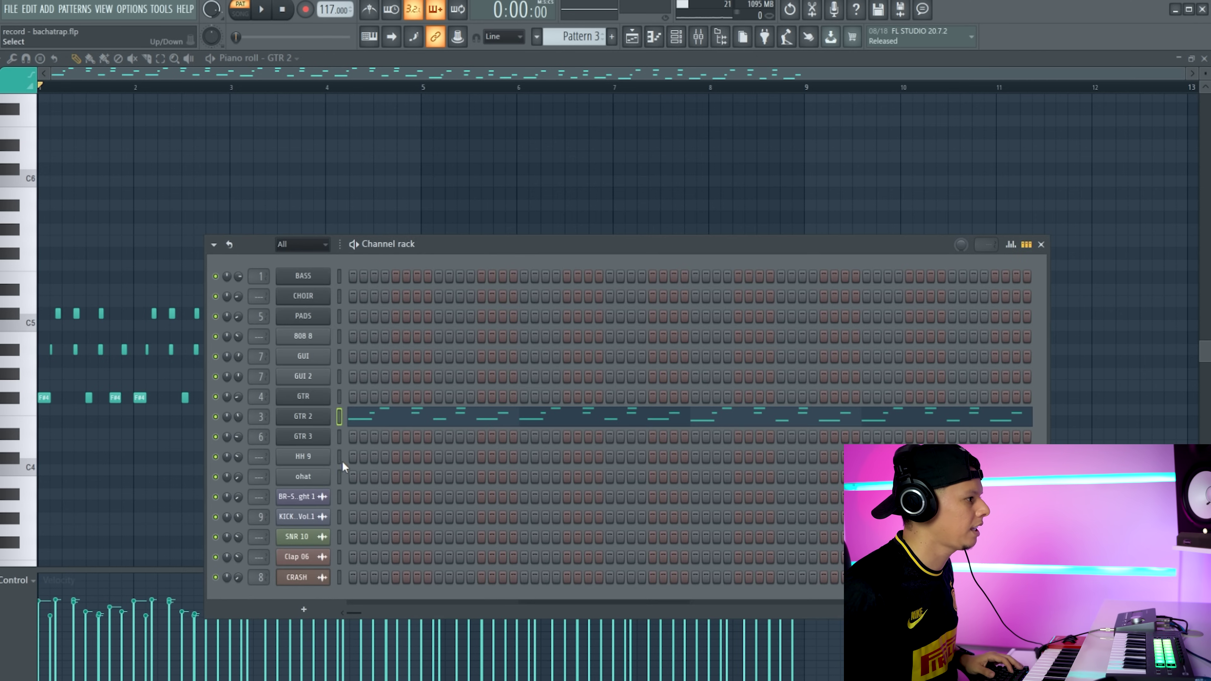
{"action": "left_click", "coordinate": [339, 437]}
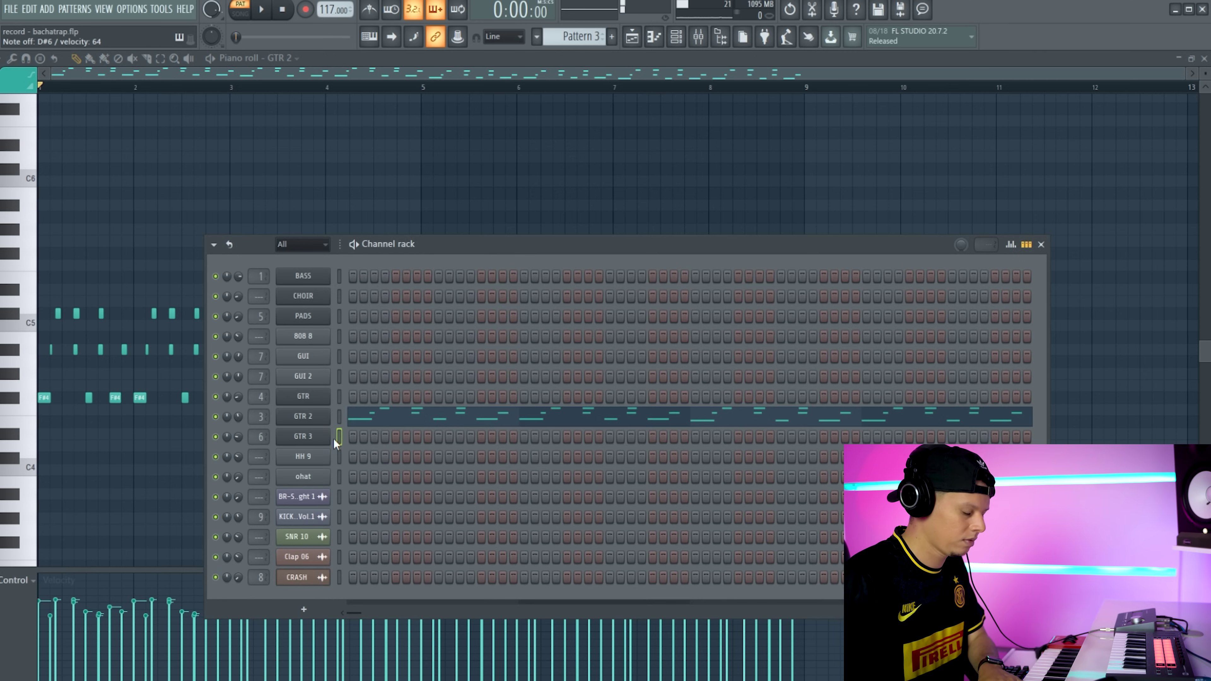
{"action": "left_click", "coordinate": [339, 397]}
{"action": "left_click", "coordinate": [338, 441]}
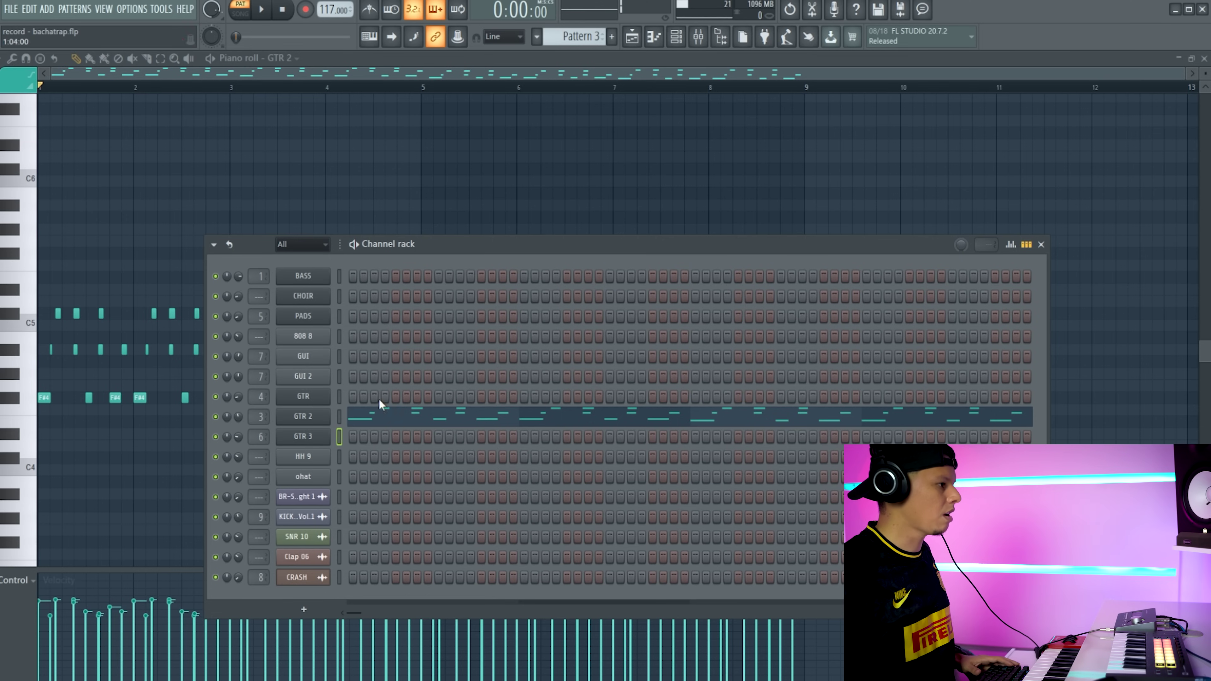
{"action": "left_click_drag", "start_coordinate": [435, 248], "coordinate": [410, 116]}
{"action": "key", "text": "space"}
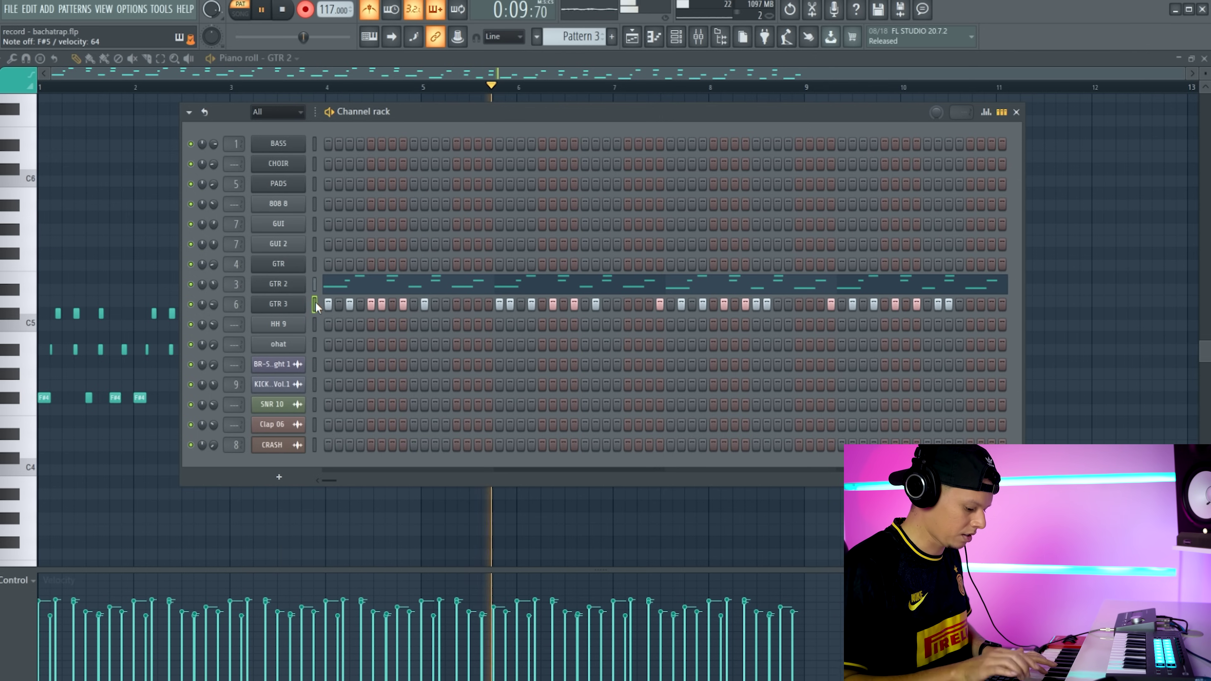
{"action": "key", "text": "space"}
{"action": "key", "text": "F7"}
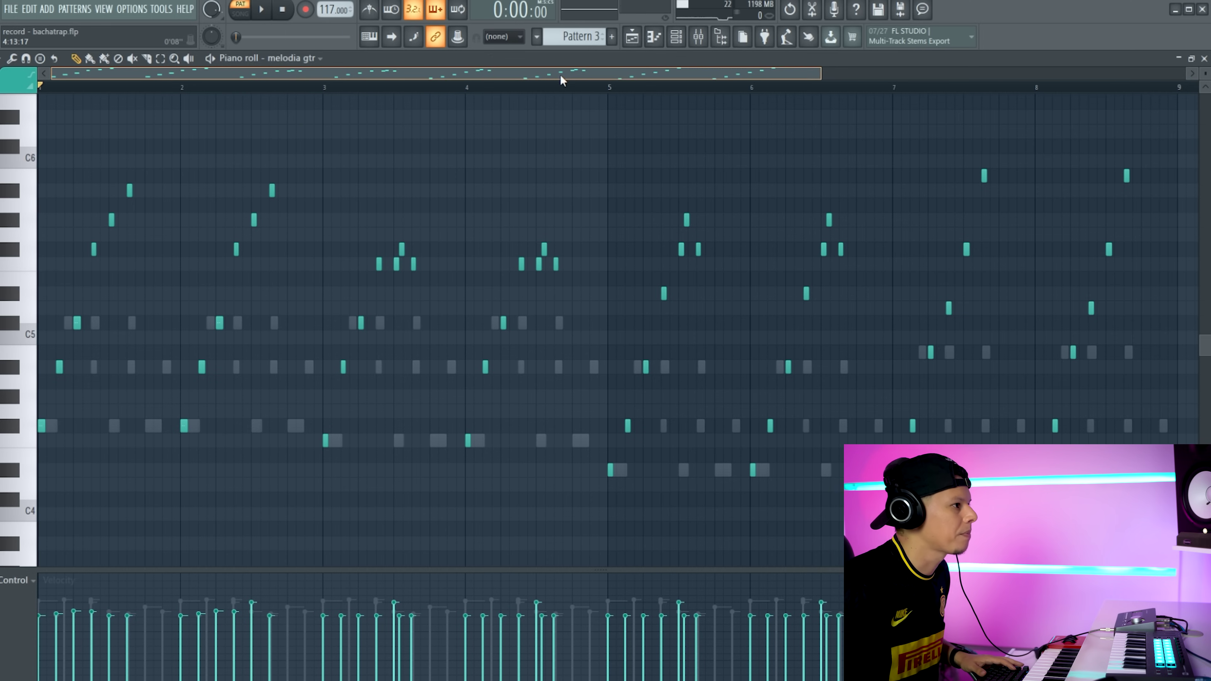
Step: Play back the melodia gtr part and set note snapping to Line
{"action": "key", "text": "space"}
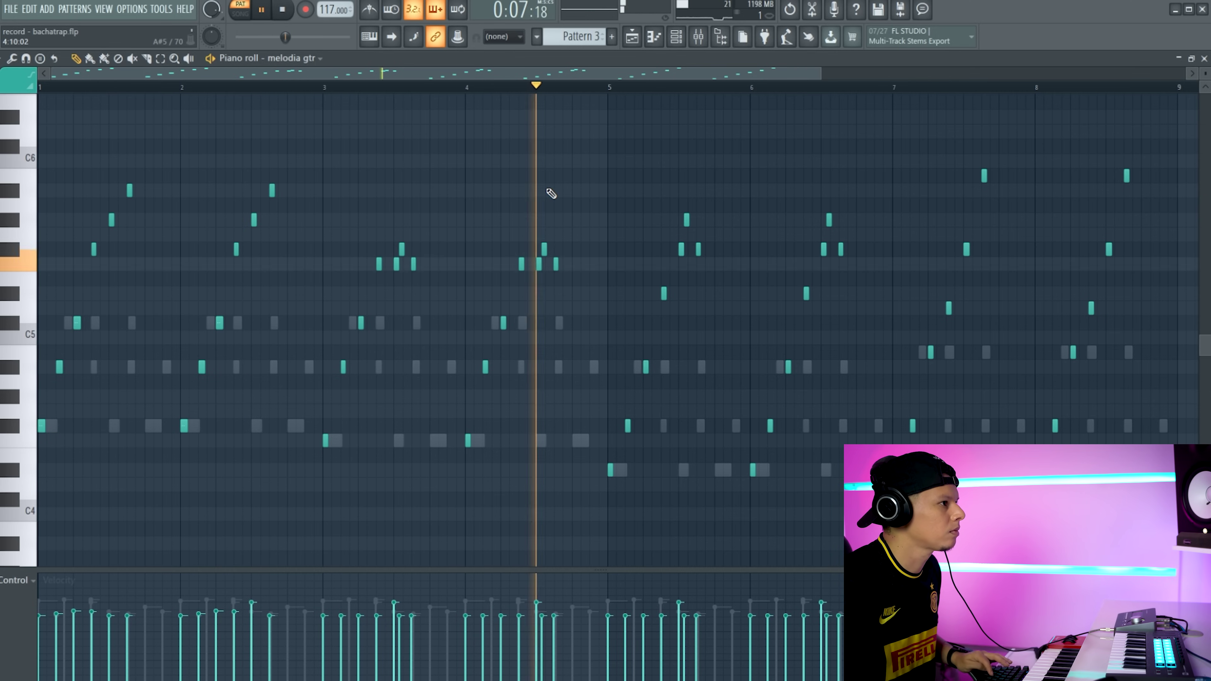
{"action": "left_click", "coordinate": [520, 36]}
{"action": "left_click", "coordinate": [510, 50]}
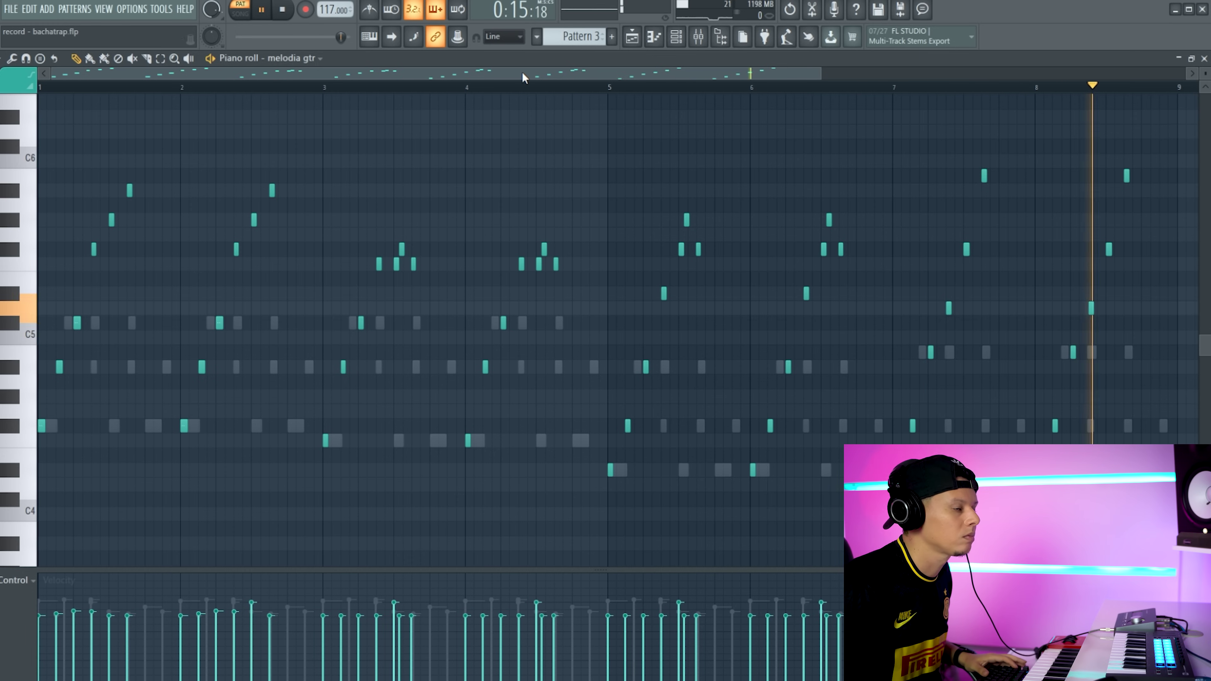
{"action": "key", "text": "space"}
Step: Unmute the GTR 2 channel and play it together with melodia gtr
{"action": "key", "text": "F6"}
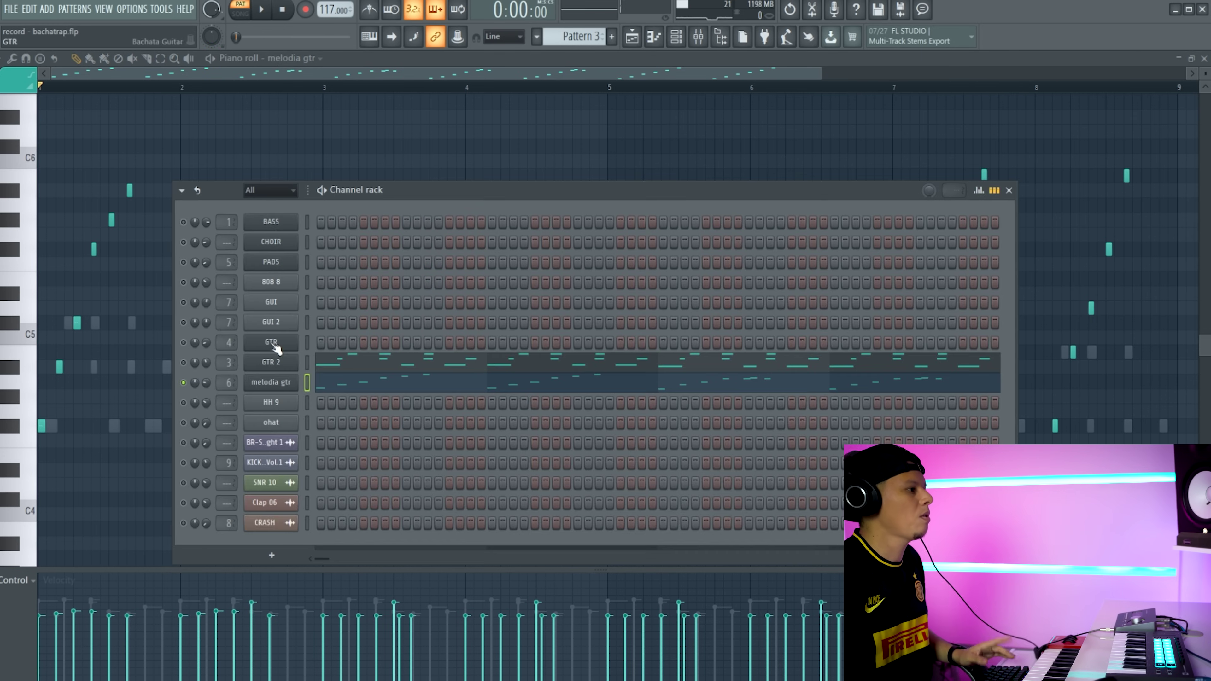
{"action": "left_click", "coordinate": [183, 363]}
{"action": "key", "text": "space"}
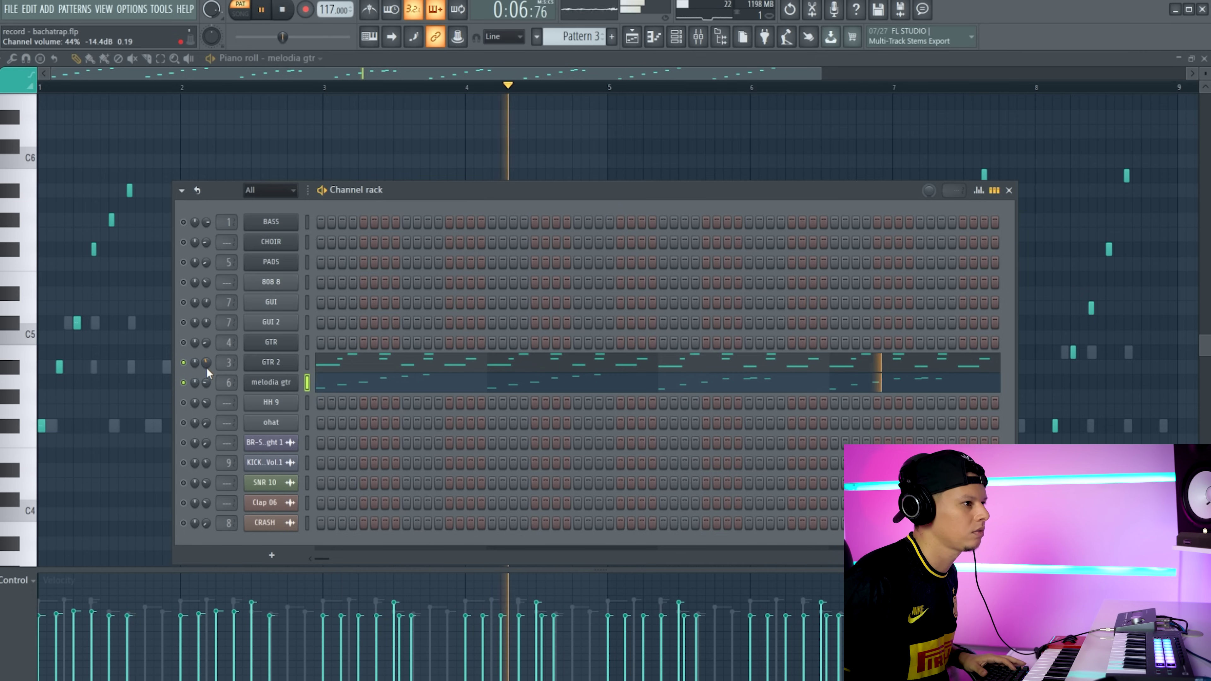
{"action": "key", "text": "space"}
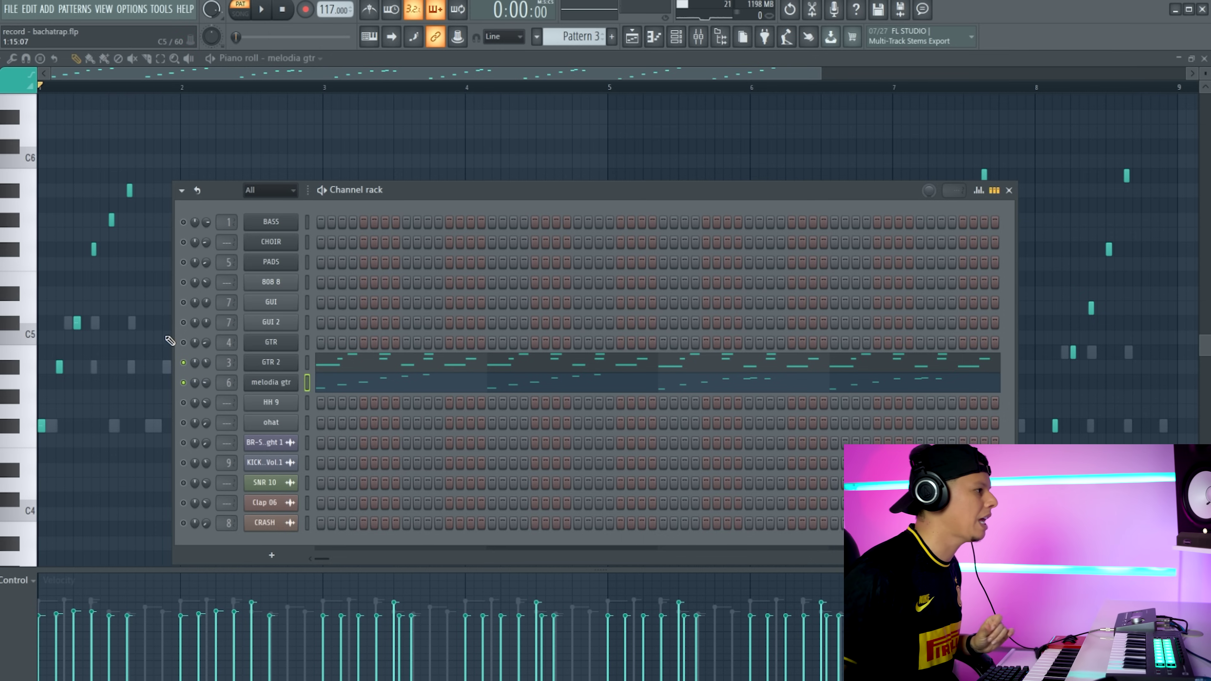
Step: Unmute and select the GTR channel and rehearse a third guitar part over the playing pattern
{"action": "left_click", "coordinate": [183, 342]}
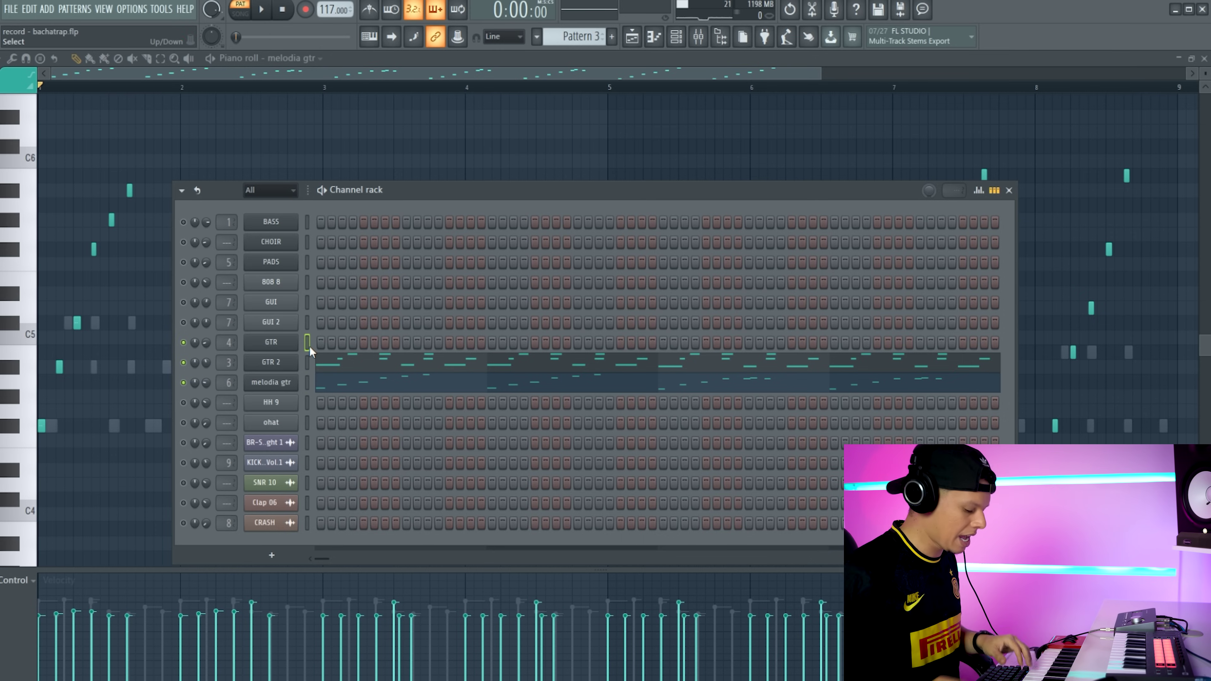
{"action": "left_click", "coordinate": [308, 345]}
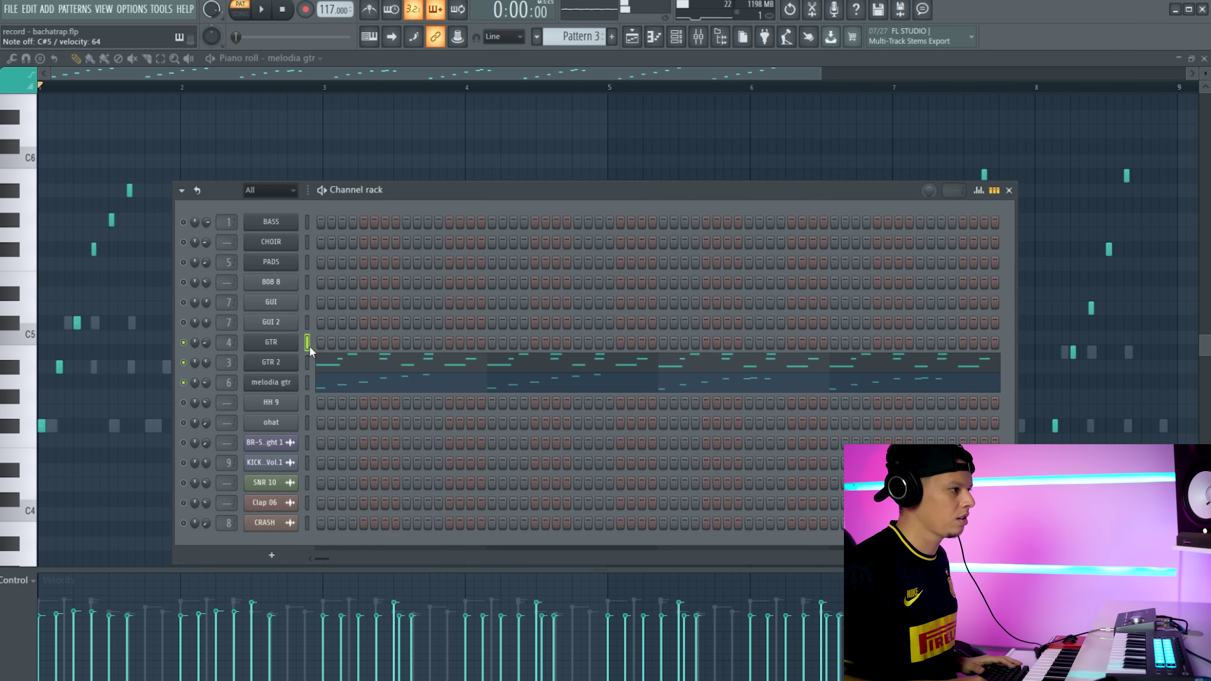
{"action": "key", "text": "space"}
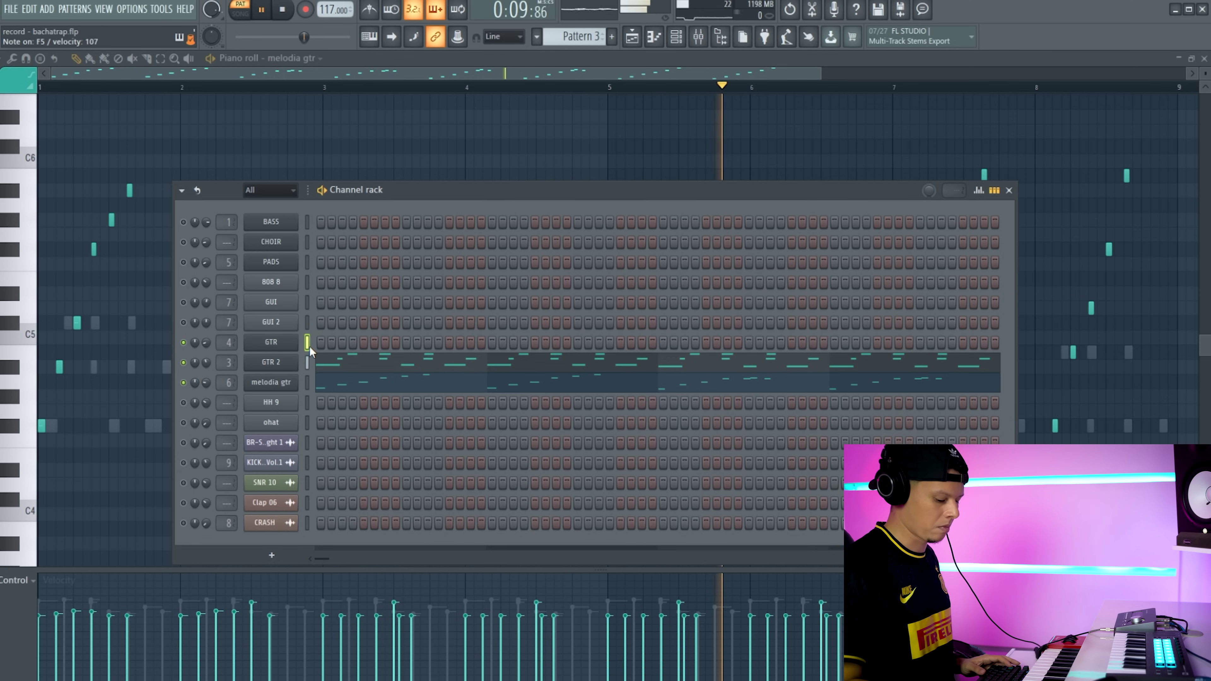
{"action": "key", "text": "space"}
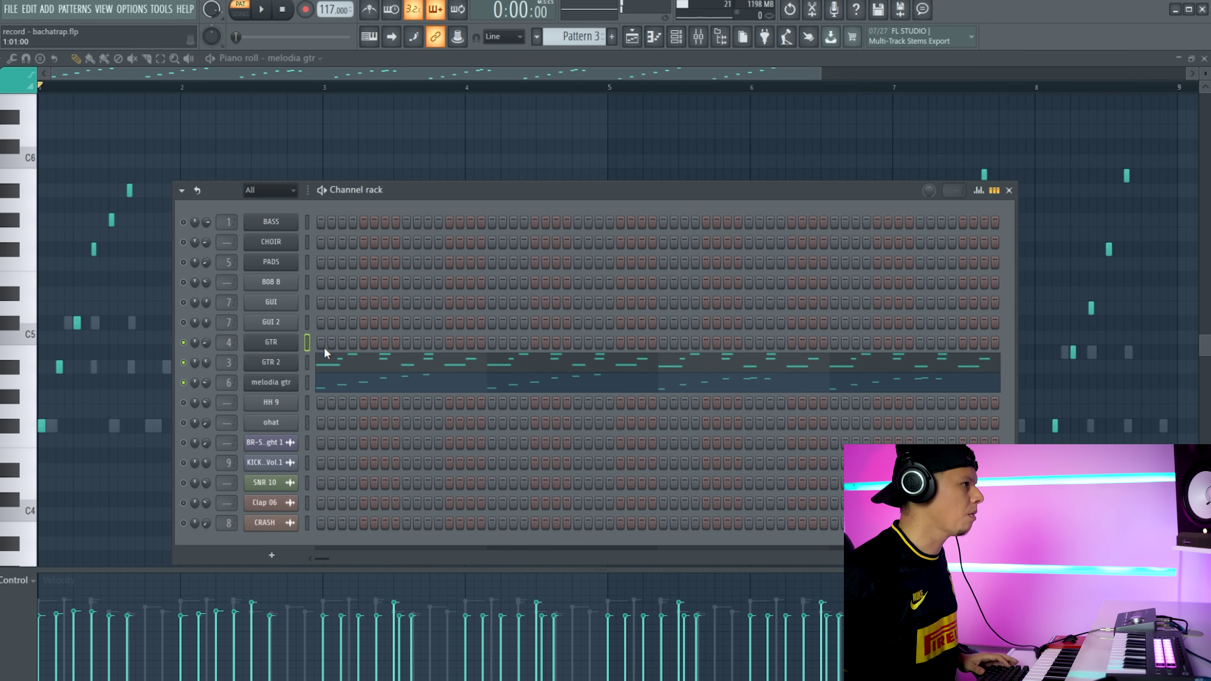
Step: Record the third guitar part on the GTR channel over the pattern and open it in the piano roll
{"action": "left_click", "coordinate": [309, 11]}
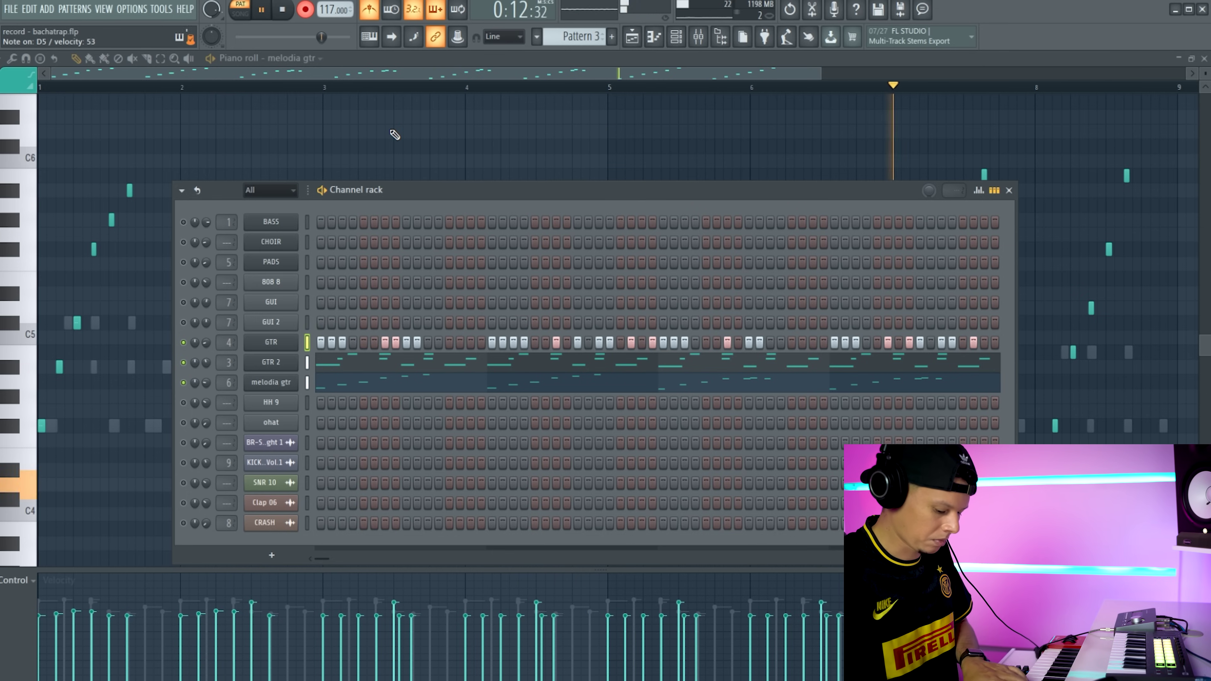
{"action": "key", "text": "space"}
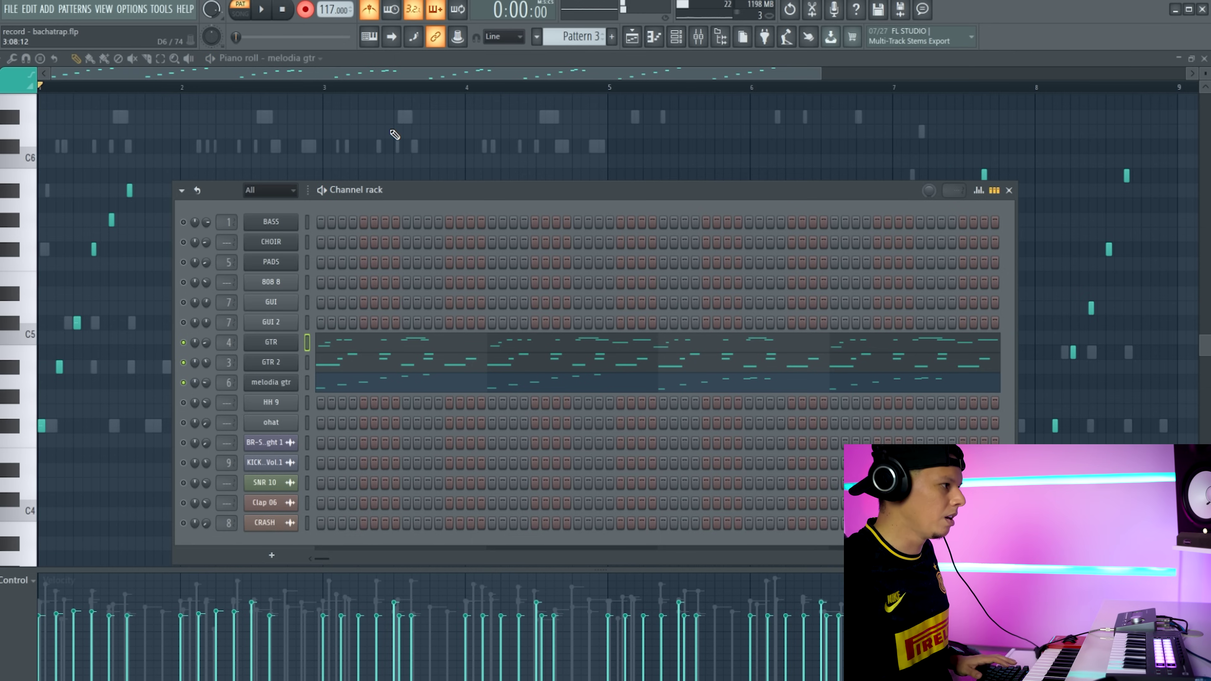
{"action": "left_click", "coordinate": [367, 346]}
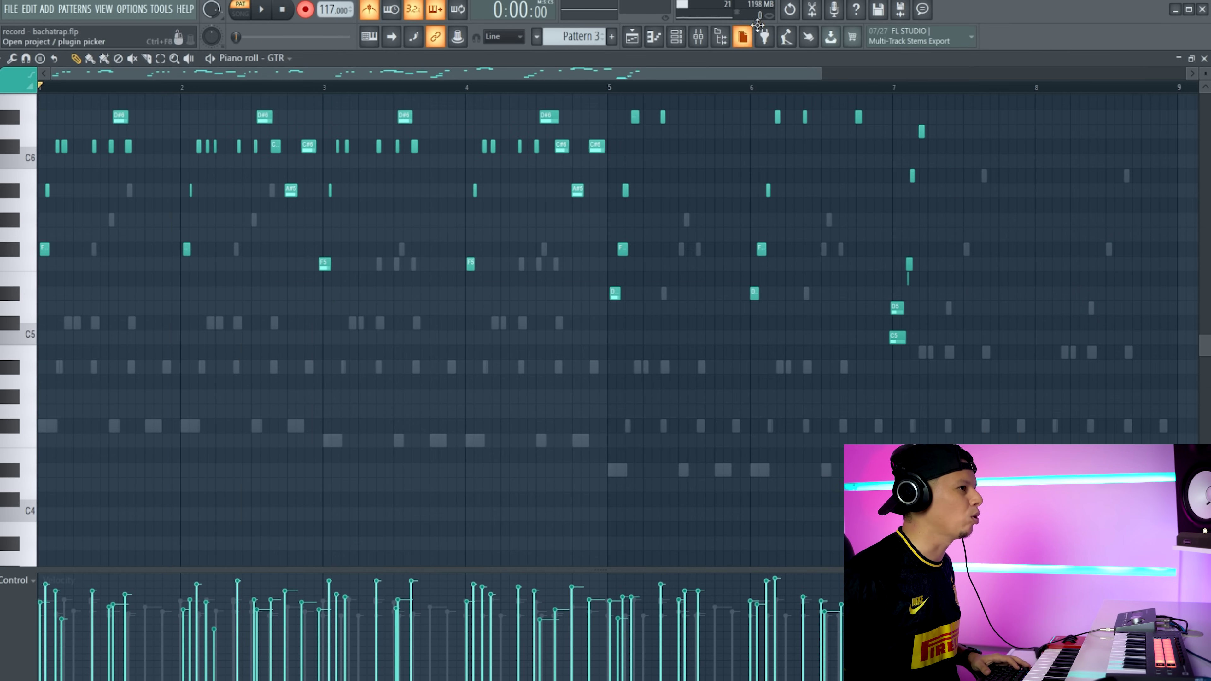
Step: Play back the eight-bar GTR part together with the other guitars and review its notes
{"action": "scroll", "coordinate": [576, 36], "scroll_direction": "down", "scroll_amount": 1}
{"action": "key", "text": "space"}
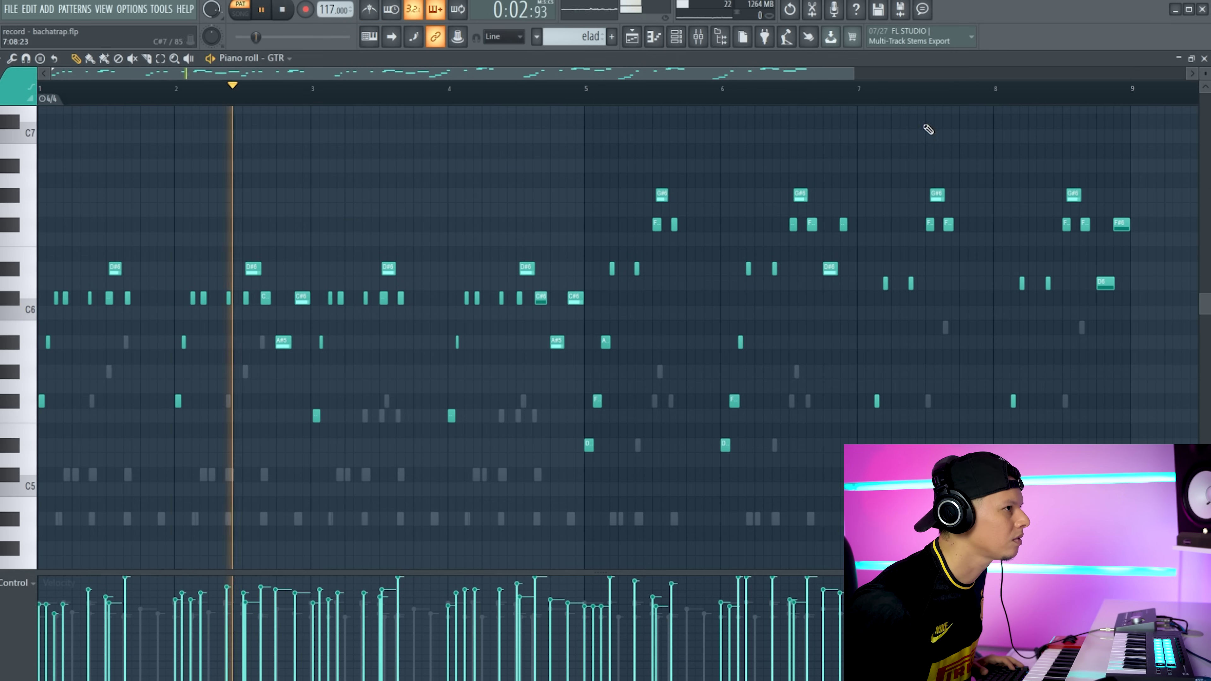
{"action": "left_click_drag", "start_coordinate": [847, 75], "coordinate": [672, 75]}
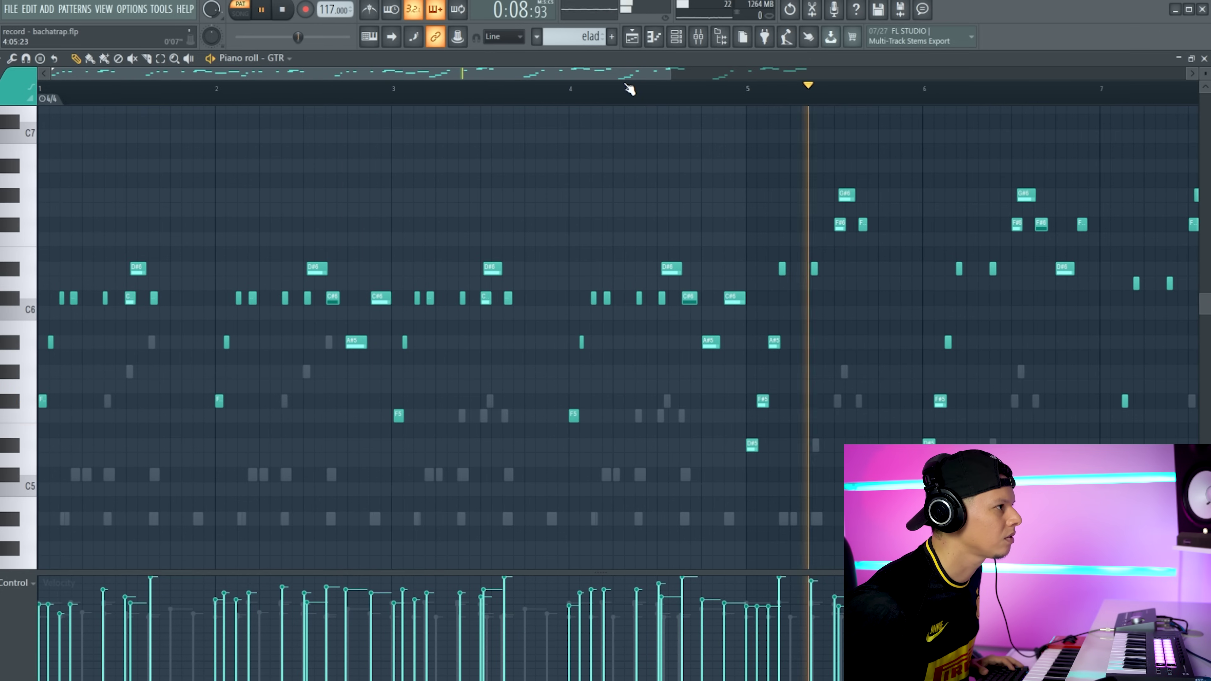
{"action": "left_click_drag", "start_coordinate": [629, 76], "coordinate": [865, 89]}
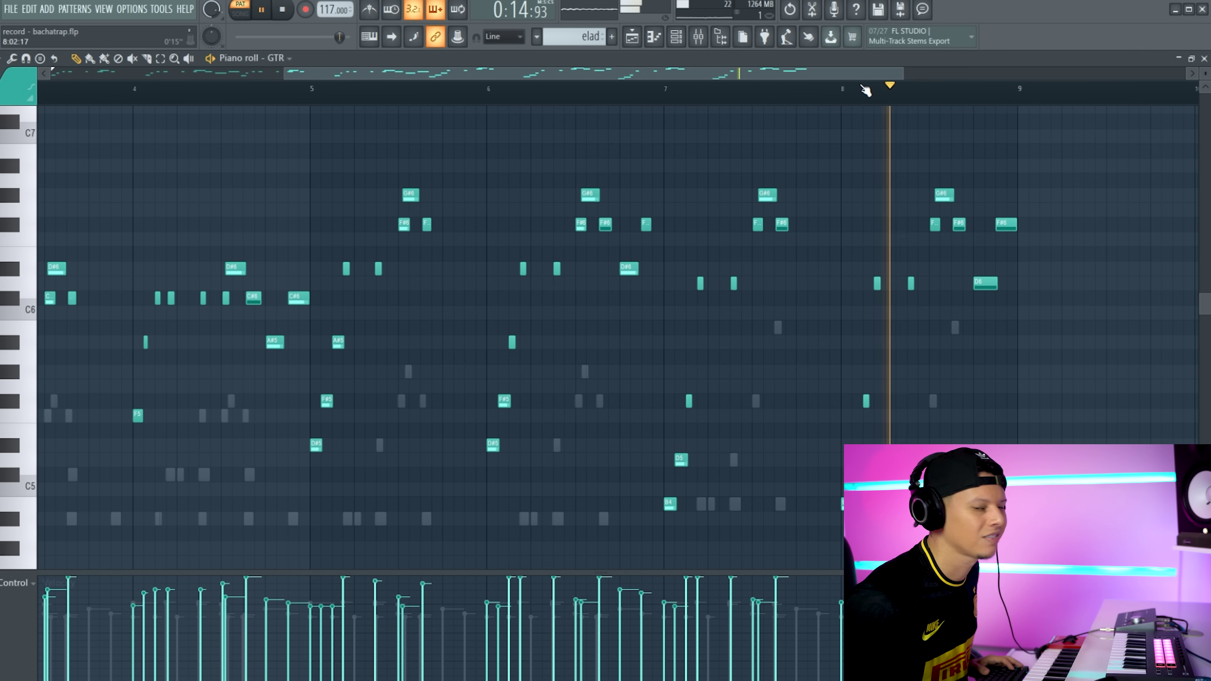
Step: Play the three guitar channels together and set the melodia gtr channel volume to 24%
{"action": "key", "text": "space"}
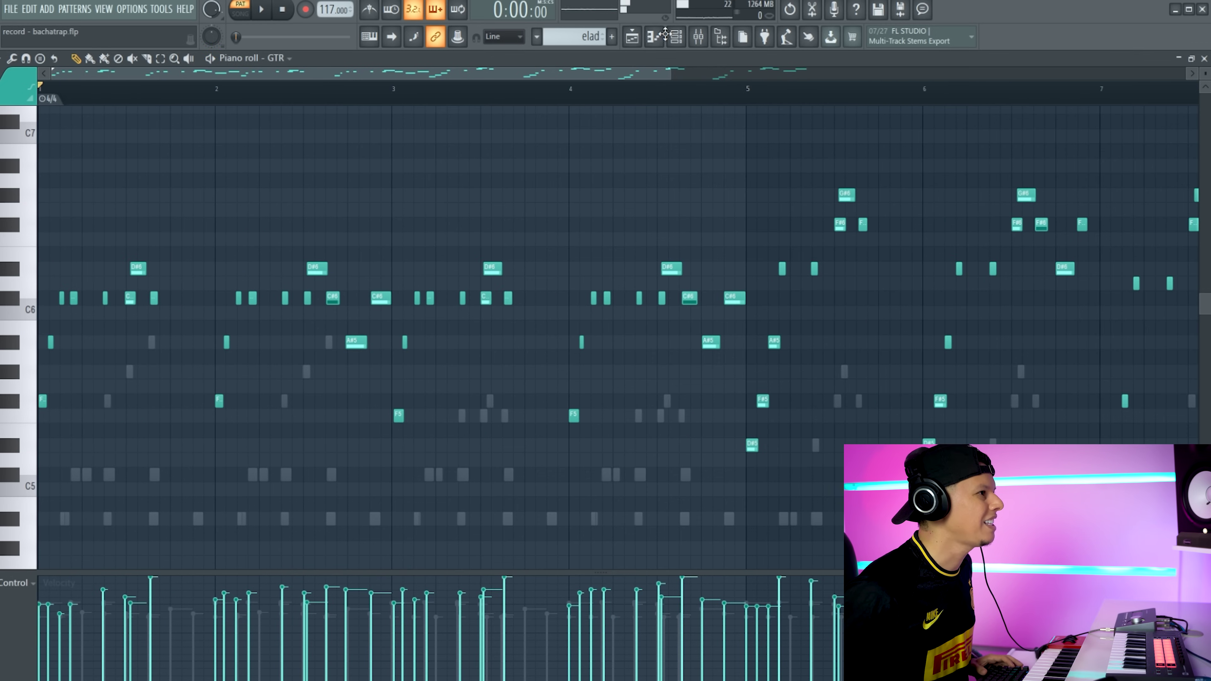
{"action": "key", "text": "F6"}
{"action": "key", "text": "space"}
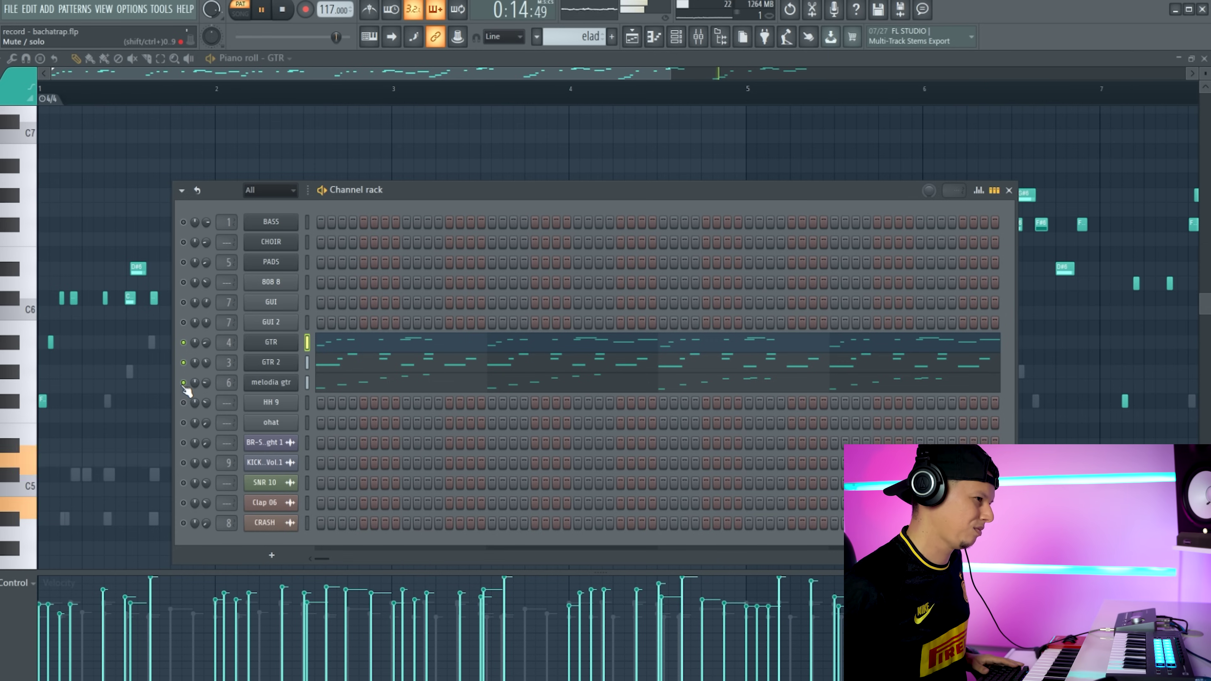
{"action": "left_click_drag", "start_coordinate": [195, 382], "coordinate": [195, 392]}
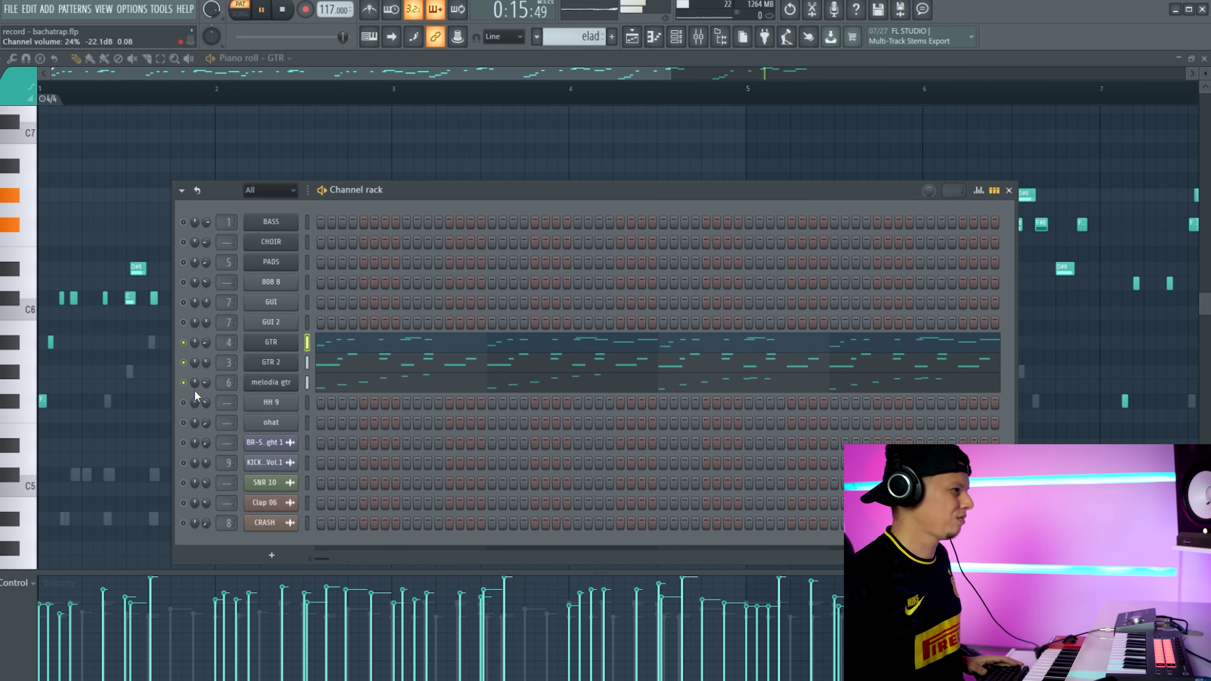
Step: Open the GTR part in the piano roll and examine its first two bars up close
{"action": "left_click", "coordinate": [348, 342]}
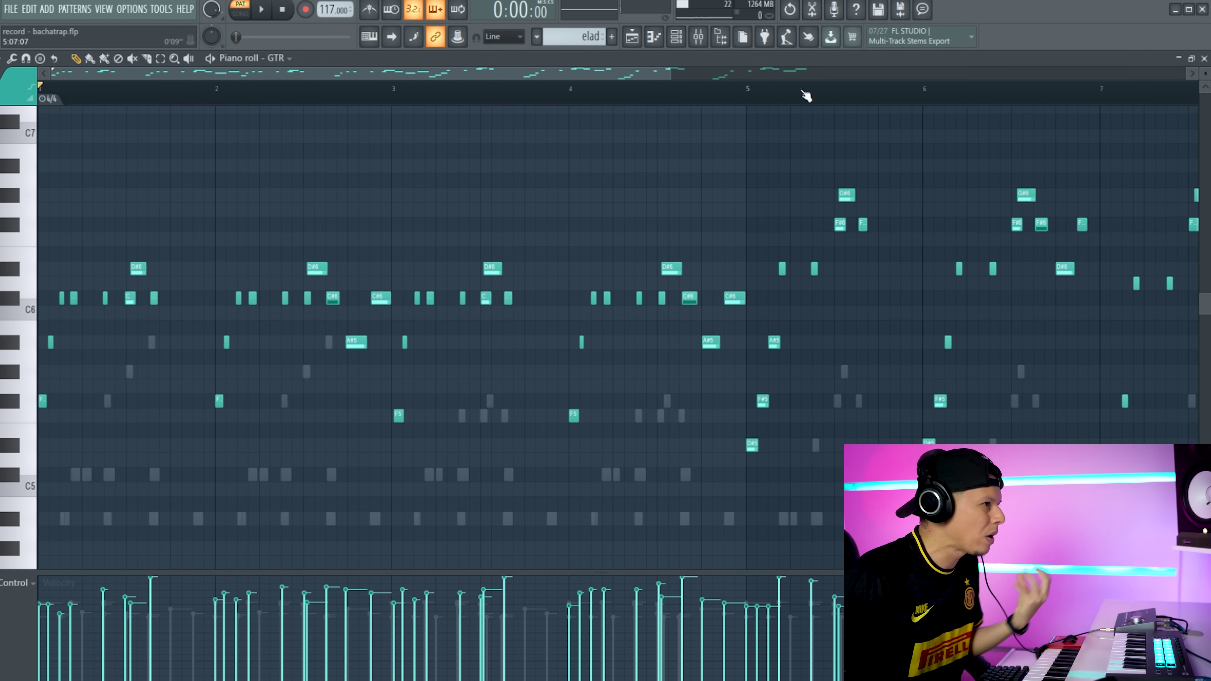
{"action": "left_click_drag", "start_coordinate": [667, 72], "coordinate": [251, 73]}
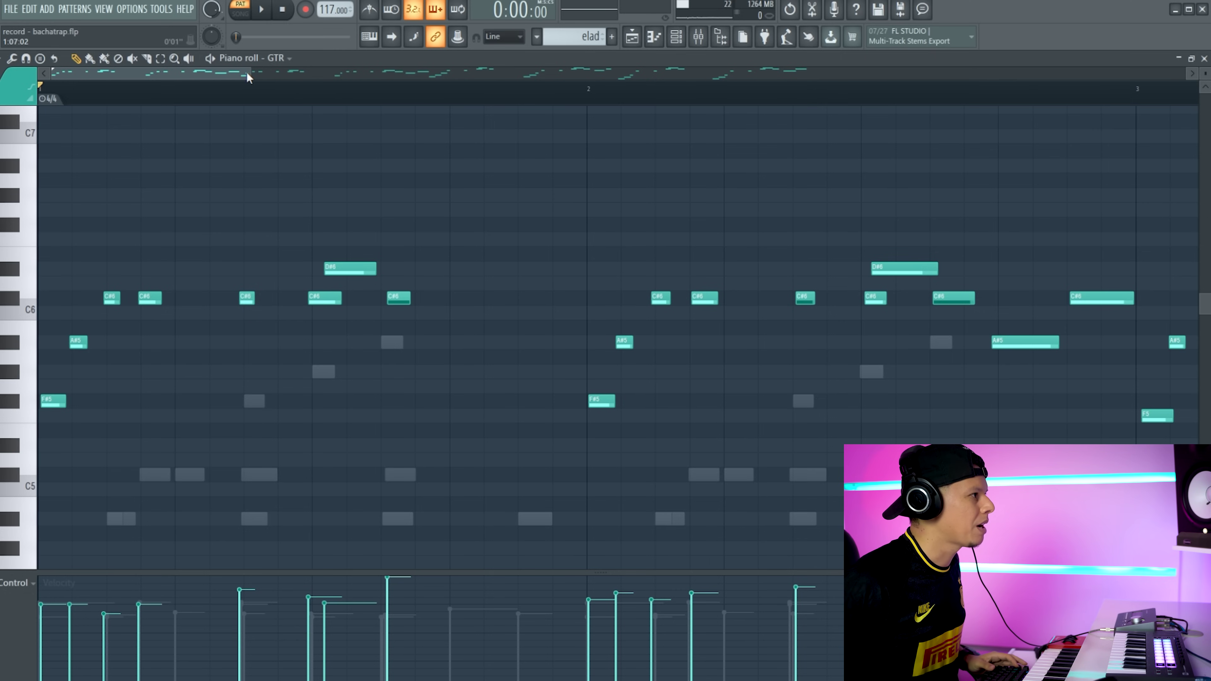
{"action": "left_click_drag", "start_coordinate": [248, 78], "coordinate": [666, 74]}
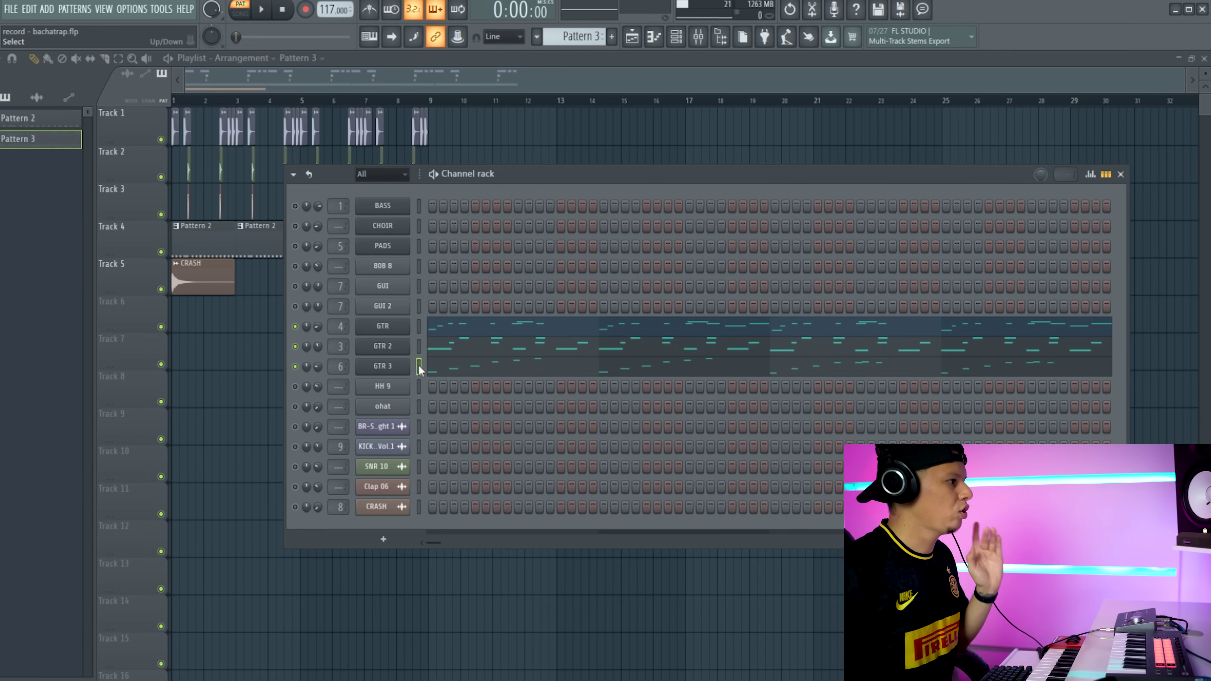
Step: Place Pattern 3 with the guitars on Track 6 from bar 1 and reposition the channel rack
{"action": "left_click", "coordinate": [210, 315]}
{"action": "key", "text": "F6"}
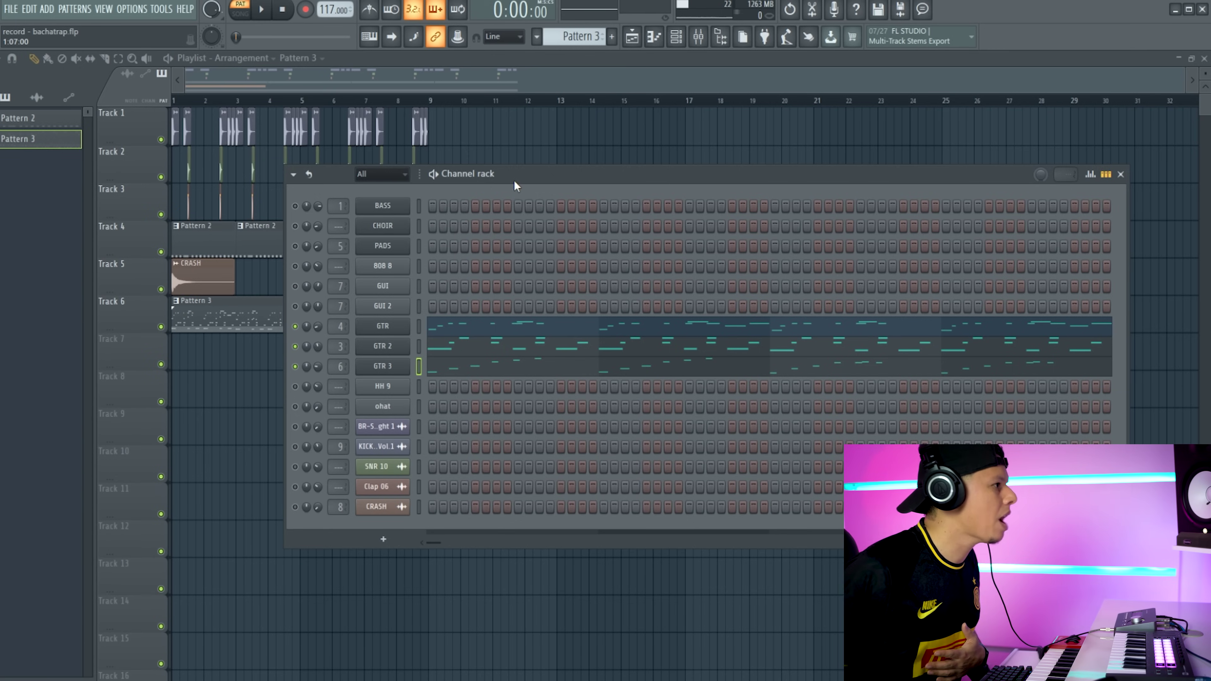
{"action": "left_click_drag", "start_coordinate": [516, 185], "coordinate": [574, 160]}
Step: Create Pattern 4 and open the 808 B channel in the piano roll
{"action": "key", "text": "F4"}
{"action": "left_click", "coordinate": [439, 241]}
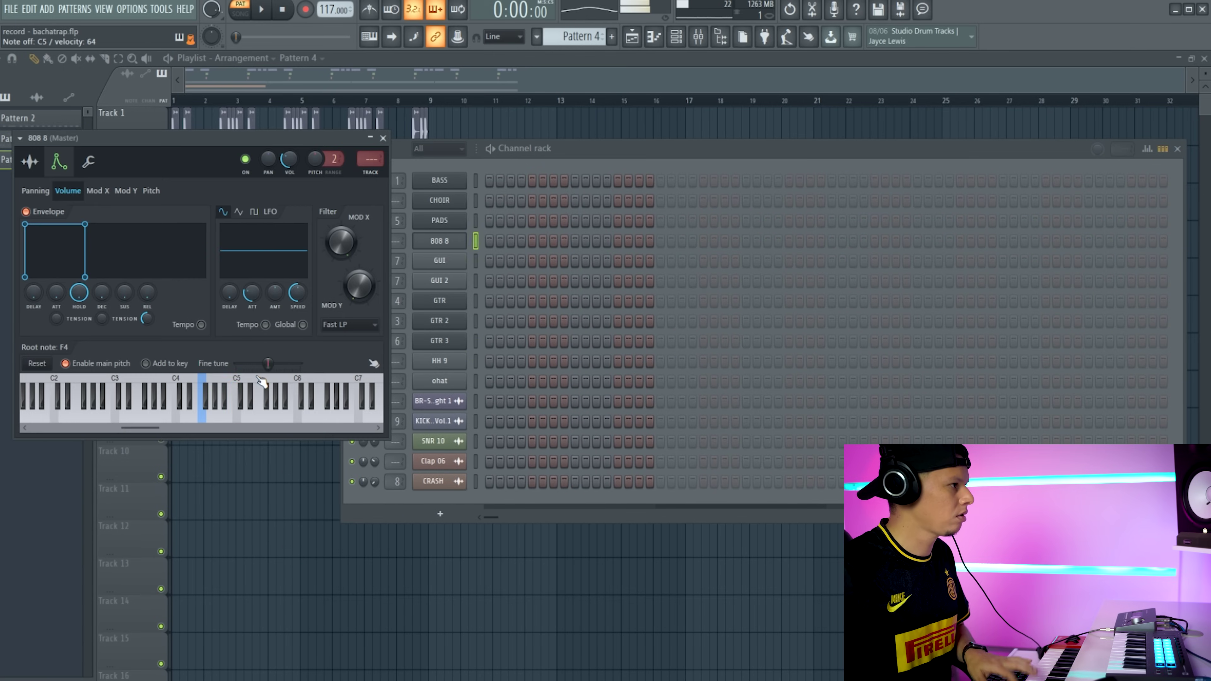
{"action": "right_click", "coordinate": [465, 239]}
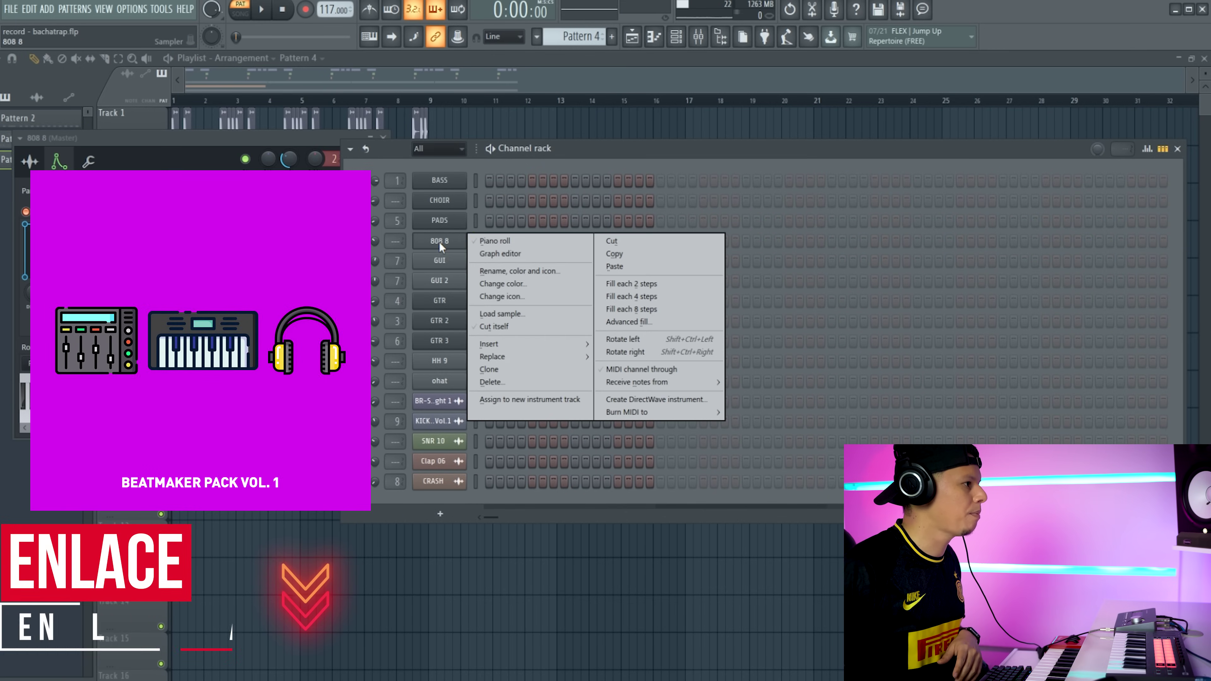
{"action": "left_click", "coordinate": [493, 245]}
{"action": "scroll", "coordinate": [114, 338], "scroll_direction": "down", "scroll_amount": 6}
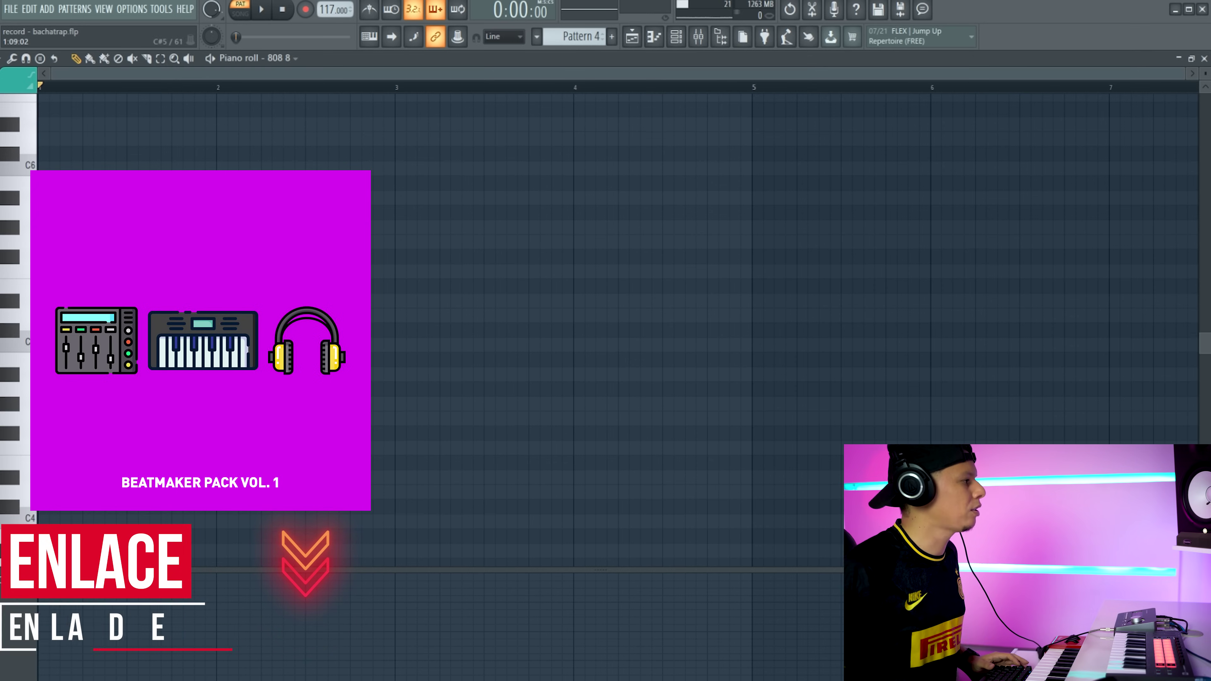
{"action": "scroll", "coordinate": [114, 338], "scroll_direction": "down", "scroll_amount": 1}
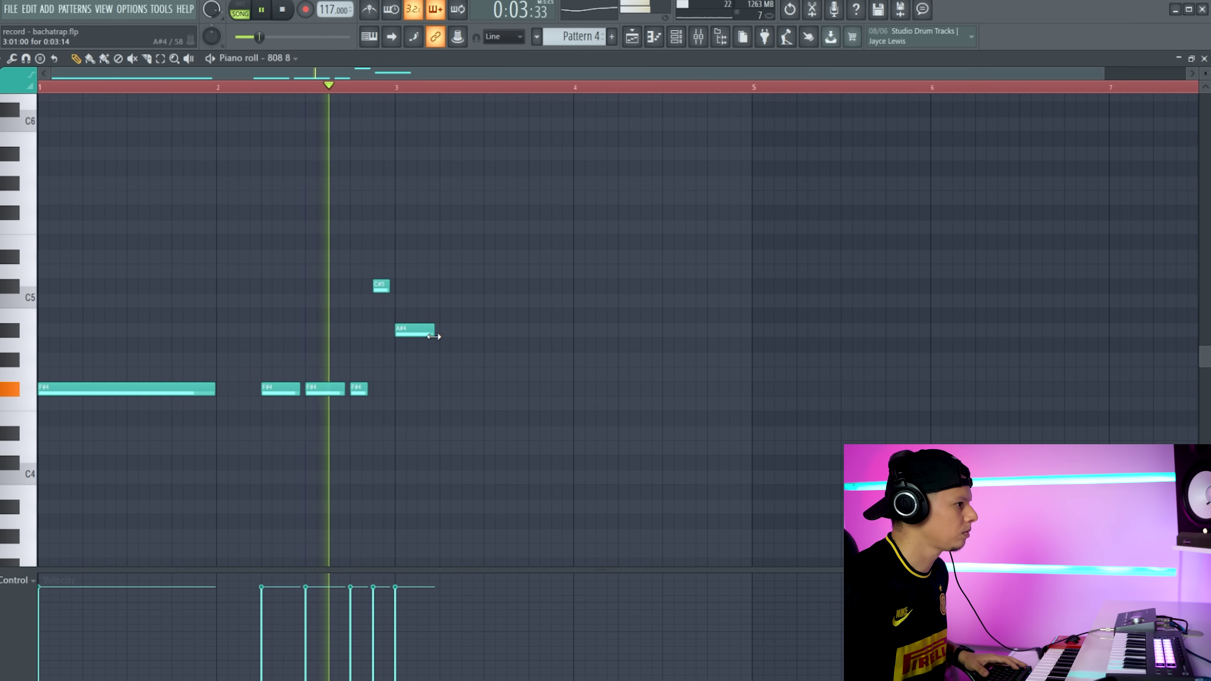
Step: Program the 808 B bass line across bars 1 to 5 with F#4, C#5, A#4 and D#4 notes
{"action": "left_click_drag", "start_coordinate": [436, 331], "coordinate": [568, 330]}
{"action": "key", "text": "space"}
{"action": "key", "text": "space"}
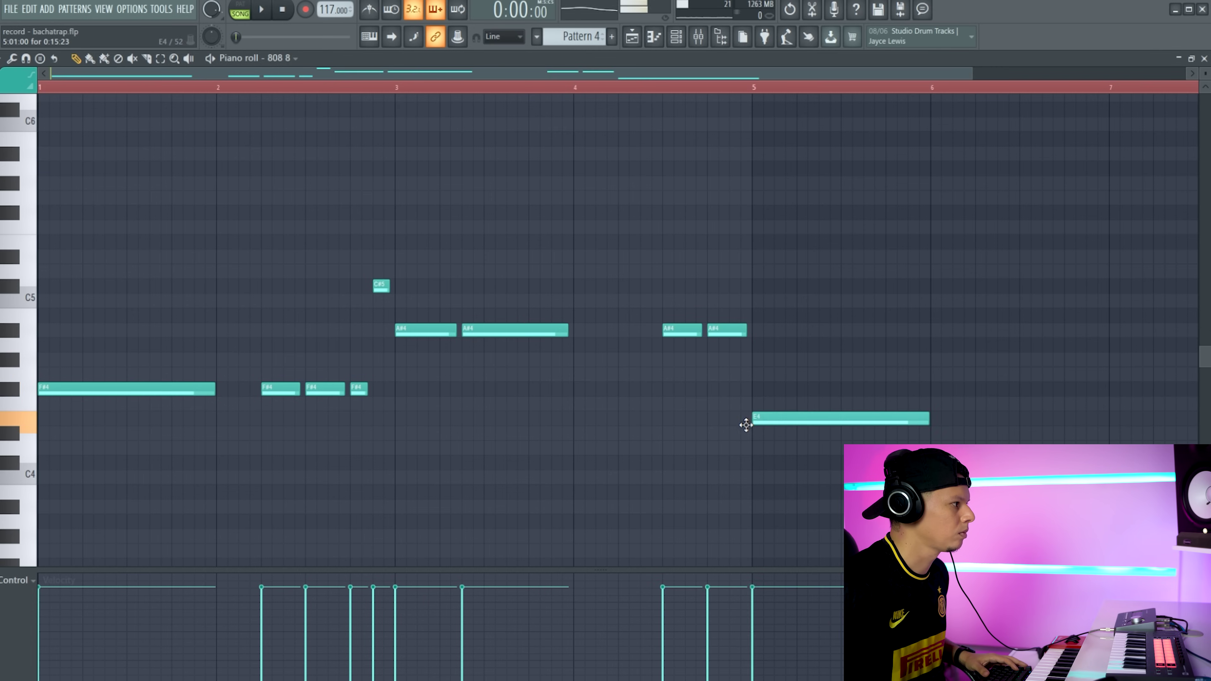
{"action": "left_click_drag", "start_coordinate": [746, 424], "coordinate": [742, 440]}
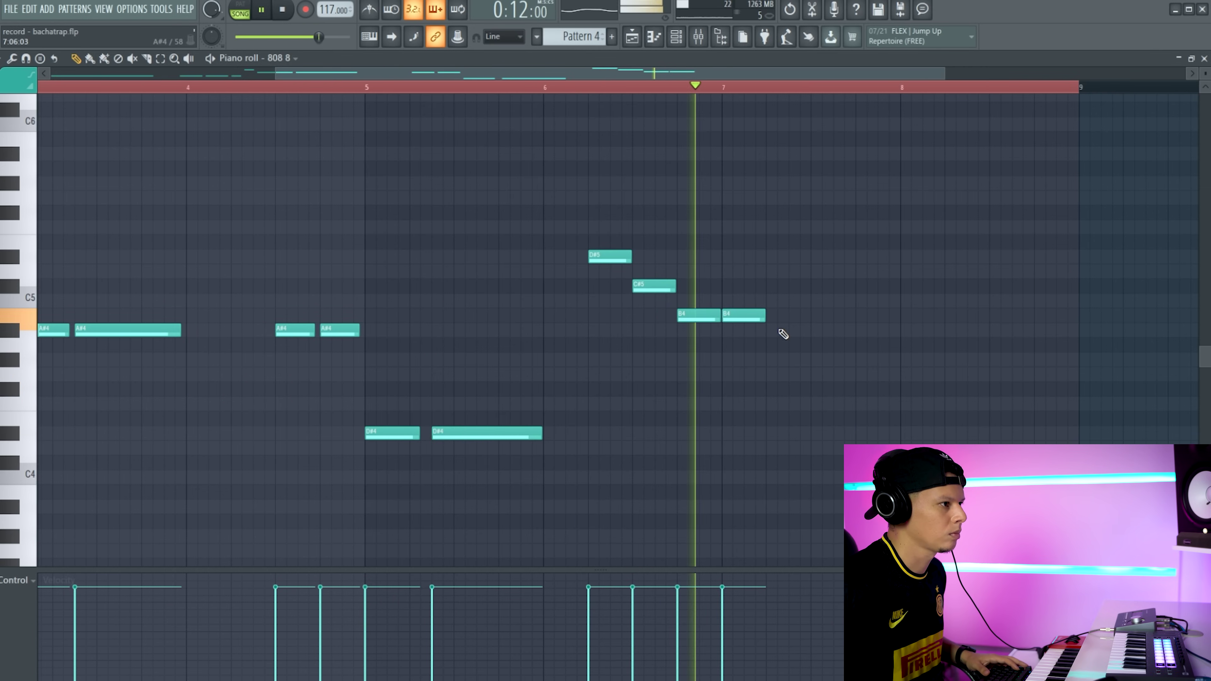
Step: Complete the 808 line with B4 notes through bar 7 and two short B4 notes at the end of bar 8
{"action": "key", "text": "space"}
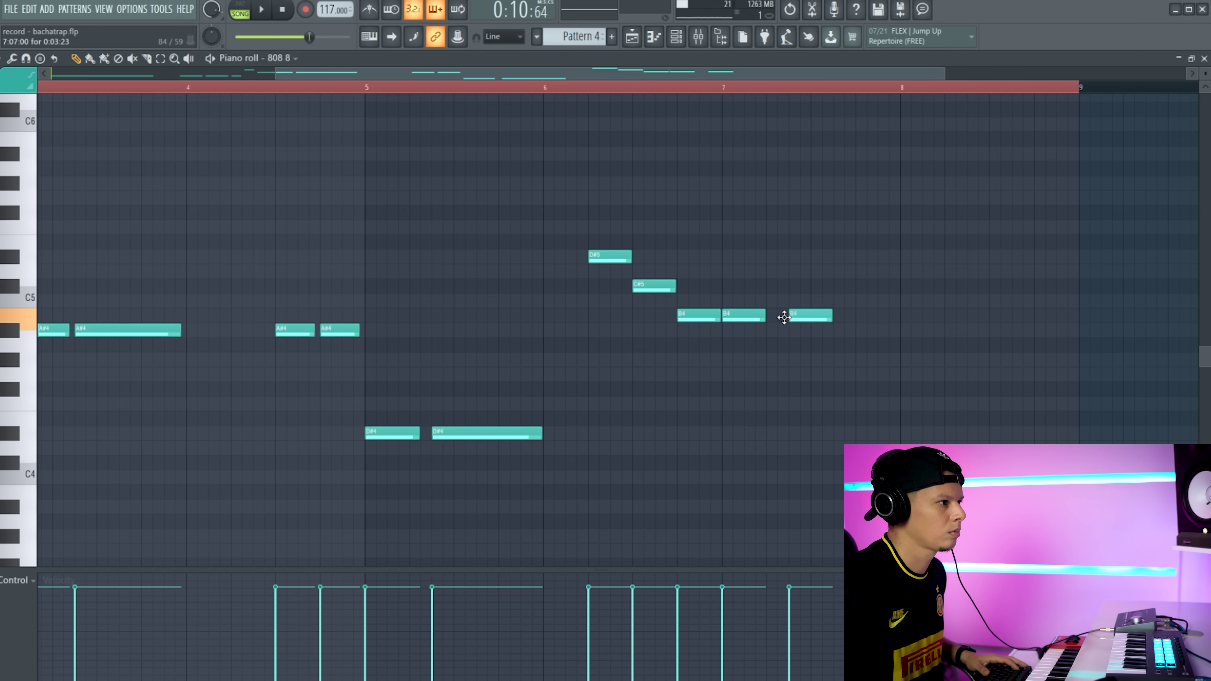
{"action": "key", "text": "space"}
{"action": "left_click_drag", "start_coordinate": [766, 317], "coordinate": [899, 317]}
{"action": "left_click", "coordinate": [994, 316]}
{"action": "key", "text": "space"}
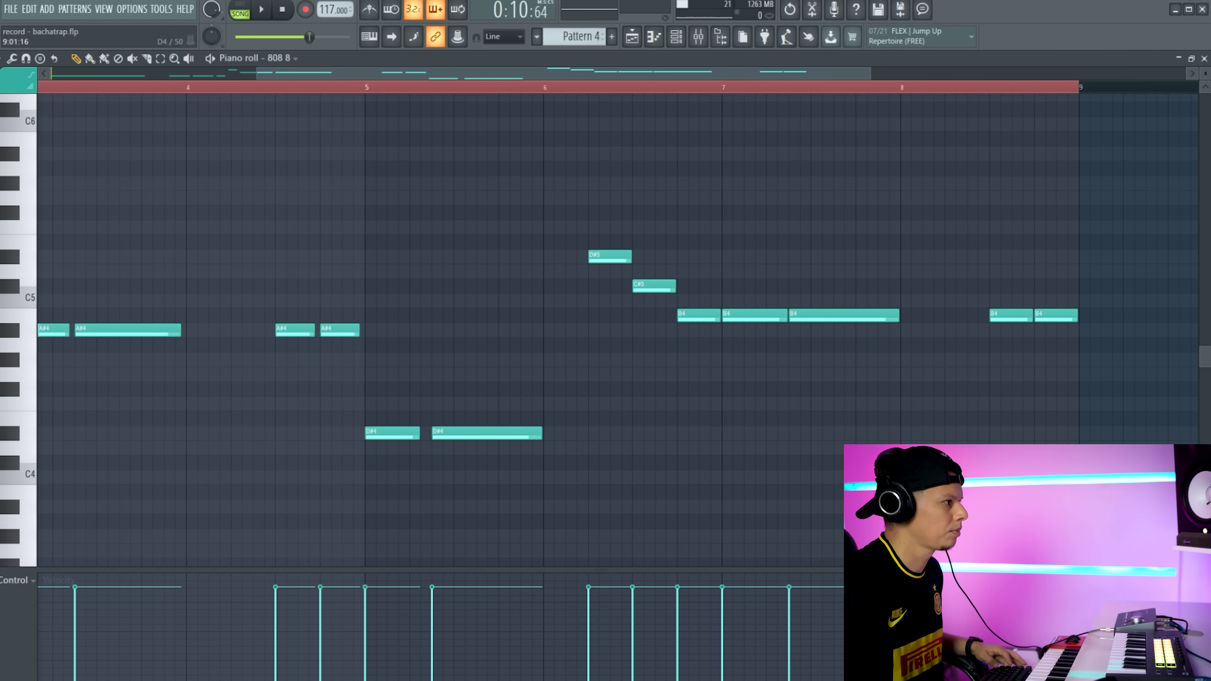
Step: Select the 808 notes in bars 6 to 8 and audition that phrase
{"action": "left_click_drag", "start_coordinate": [1093, 453], "coordinate": [558, 206]}
{"action": "key", "text": "space"}
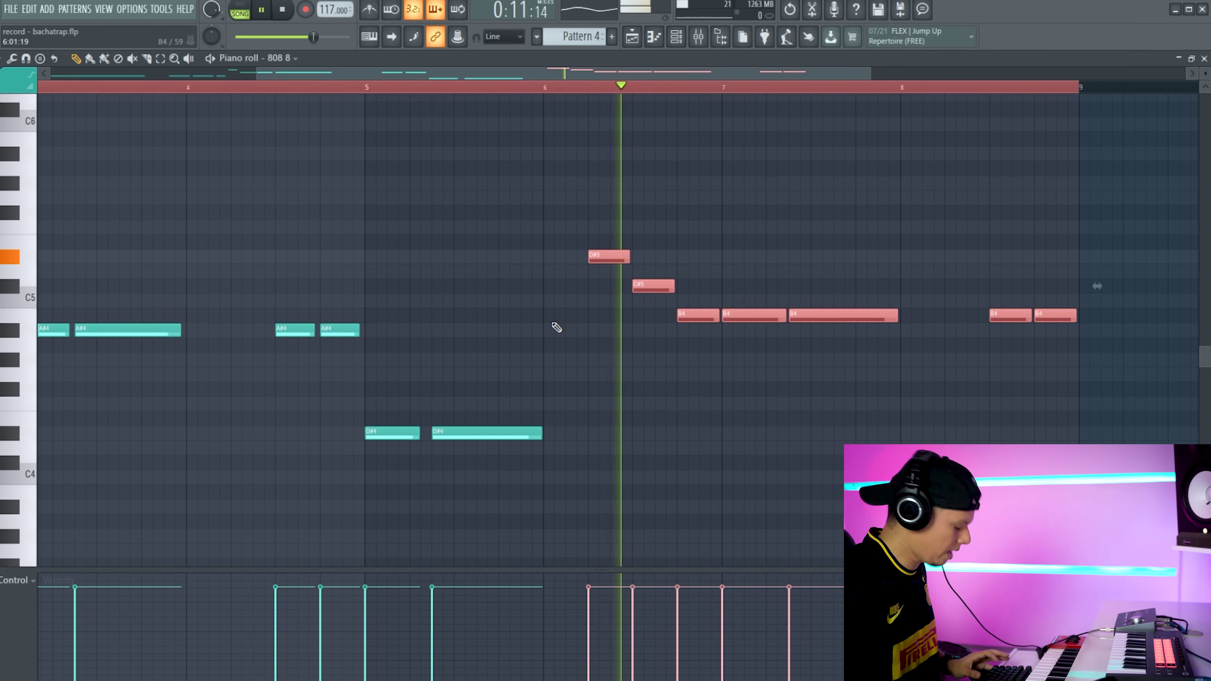
{"action": "key", "text": "space"}
{"action": "key", "text": "z"}
{"action": "right_click", "coordinate": [533, 314]}
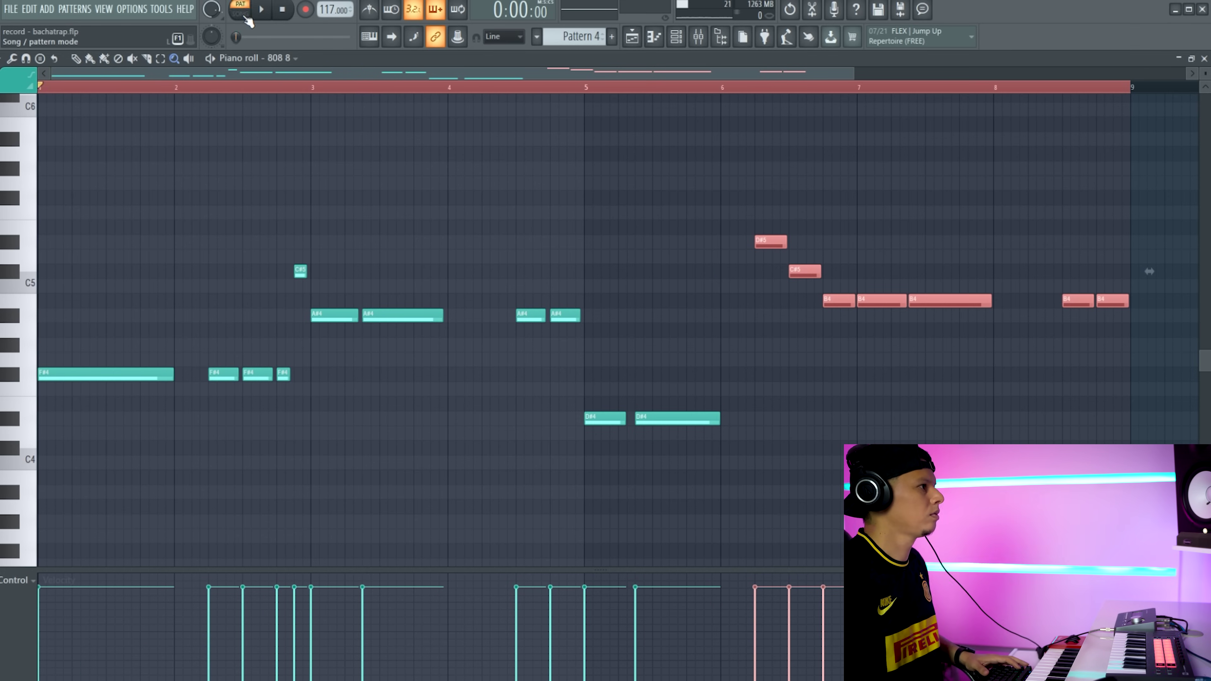
Step: Play the full eight-bar 808 bass line with the arrangement in song mode and clear the note selection
{"action": "left_click", "coordinate": [245, 16]}
{"action": "key", "text": "space"}
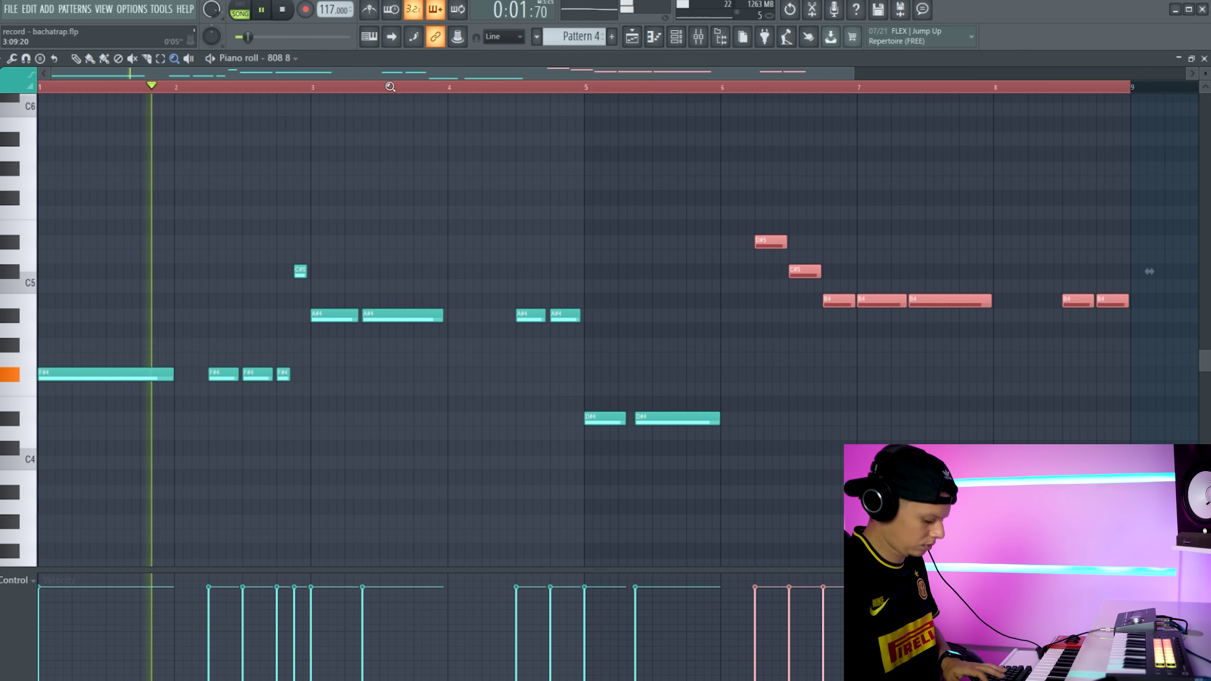
{"action": "key", "text": "ctrl+d"}
{"action": "key", "text": "p"}
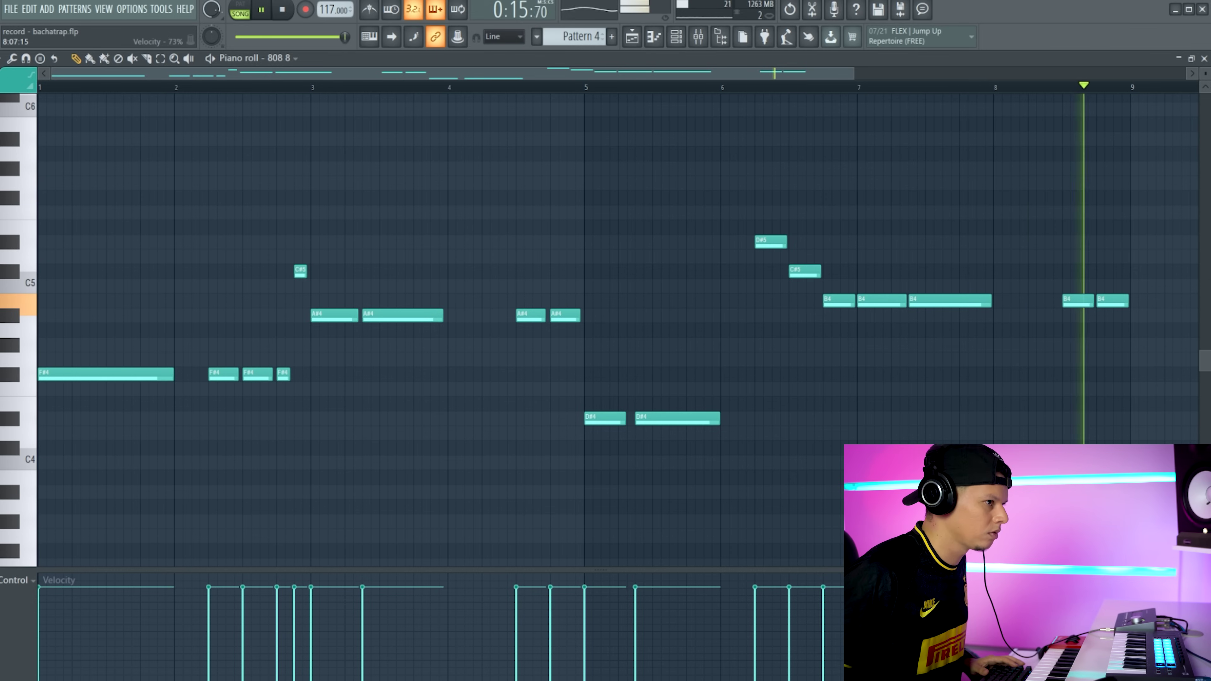
{"action": "key", "text": "space"}
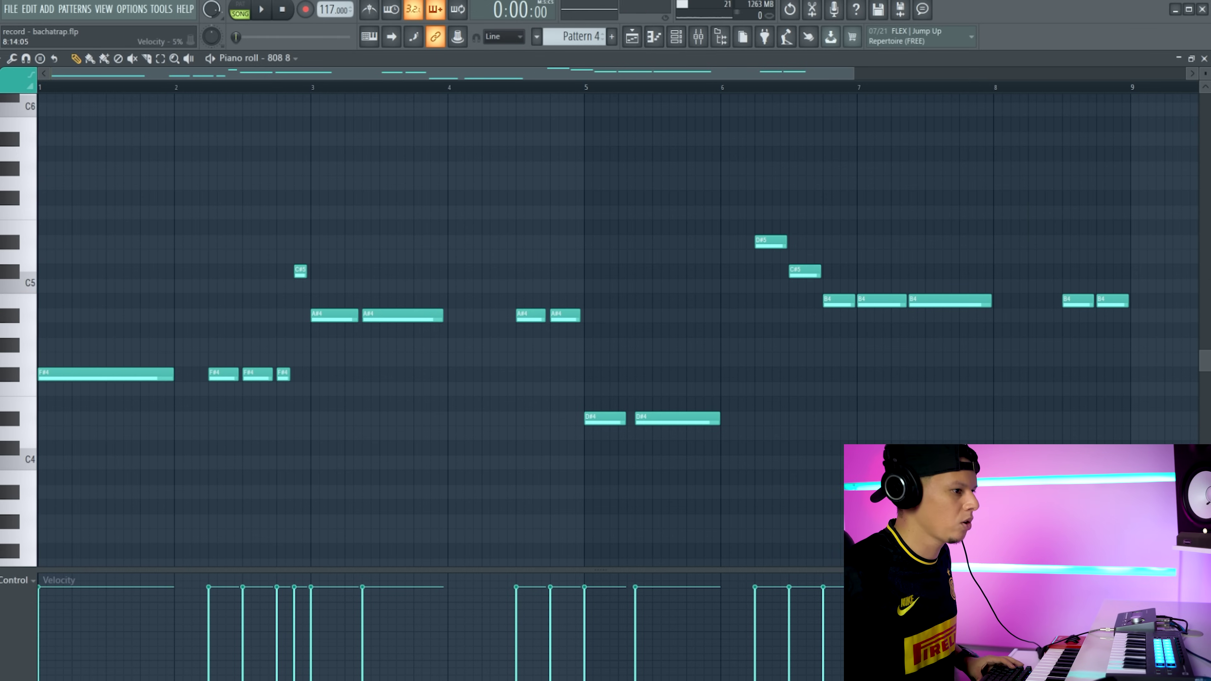
Step: Raise the velocity of all 808 notes after the first to 100% and unmute Track 6 in the playlist
{"action": "left_click_drag", "start_coordinate": [631, 438], "coordinate": [134, 419]}
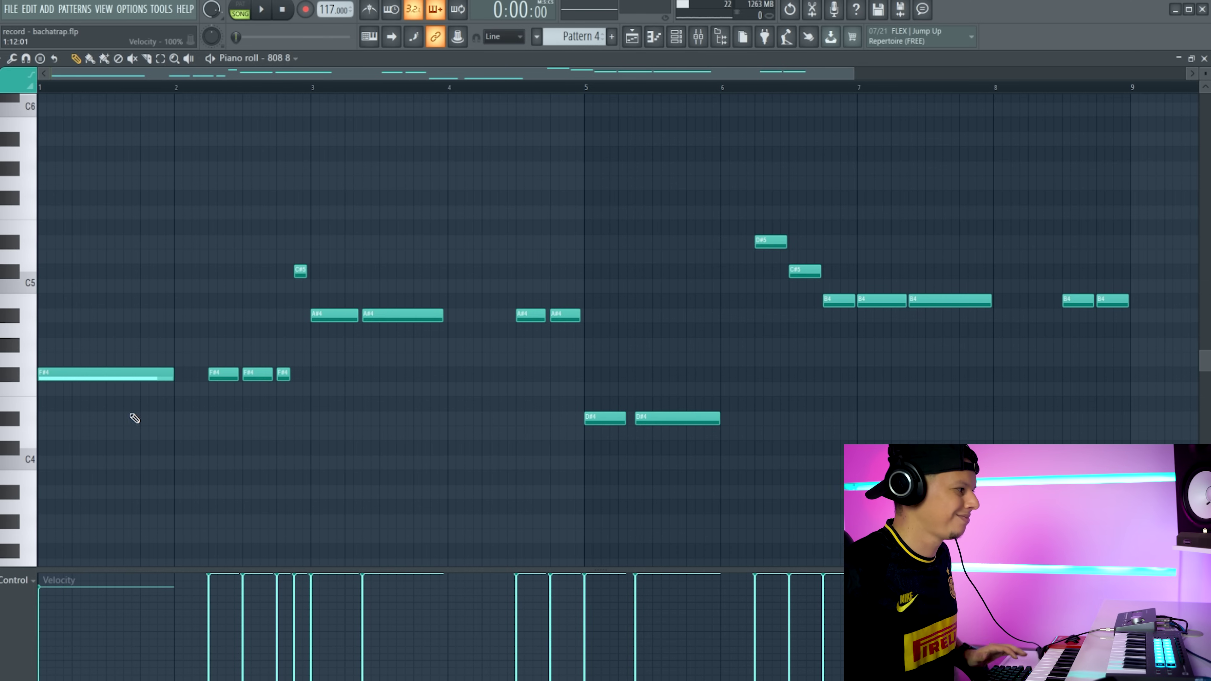
{"action": "key", "text": "F5"}
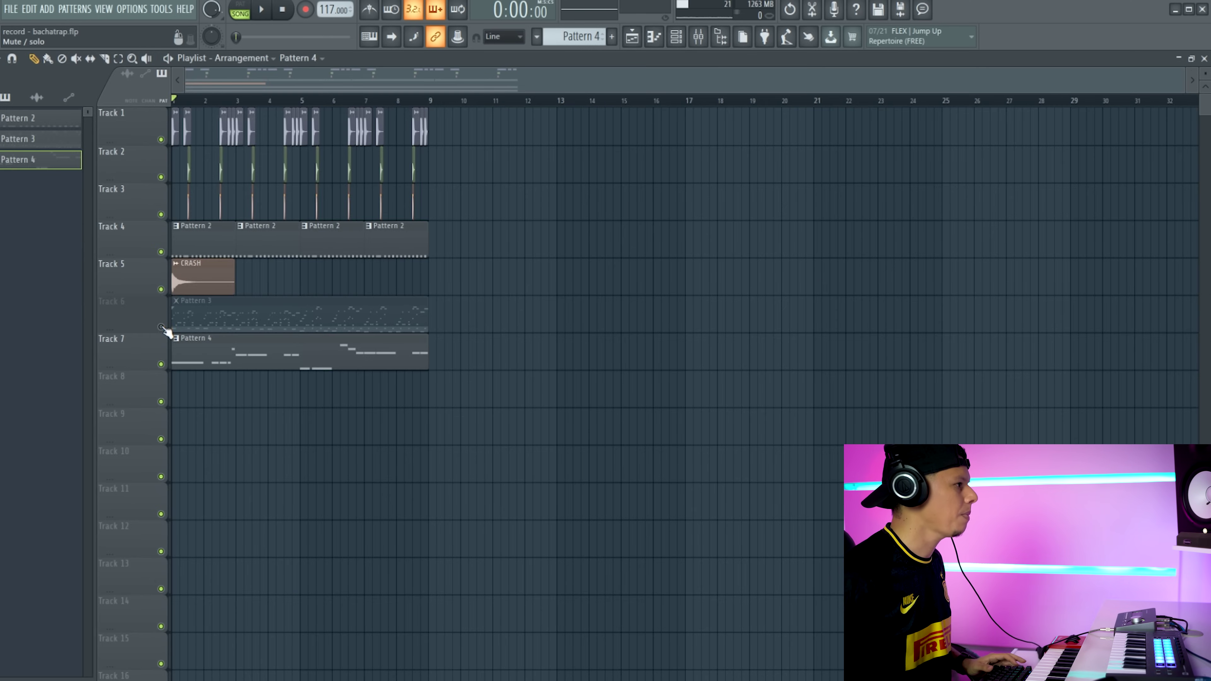
{"action": "left_click", "coordinate": [161, 327]}
Step: Select the CHOIR channel and record an eight-bar melody into Pattern 5 over the drums and 808
{"action": "left_click", "coordinate": [676, 37]}
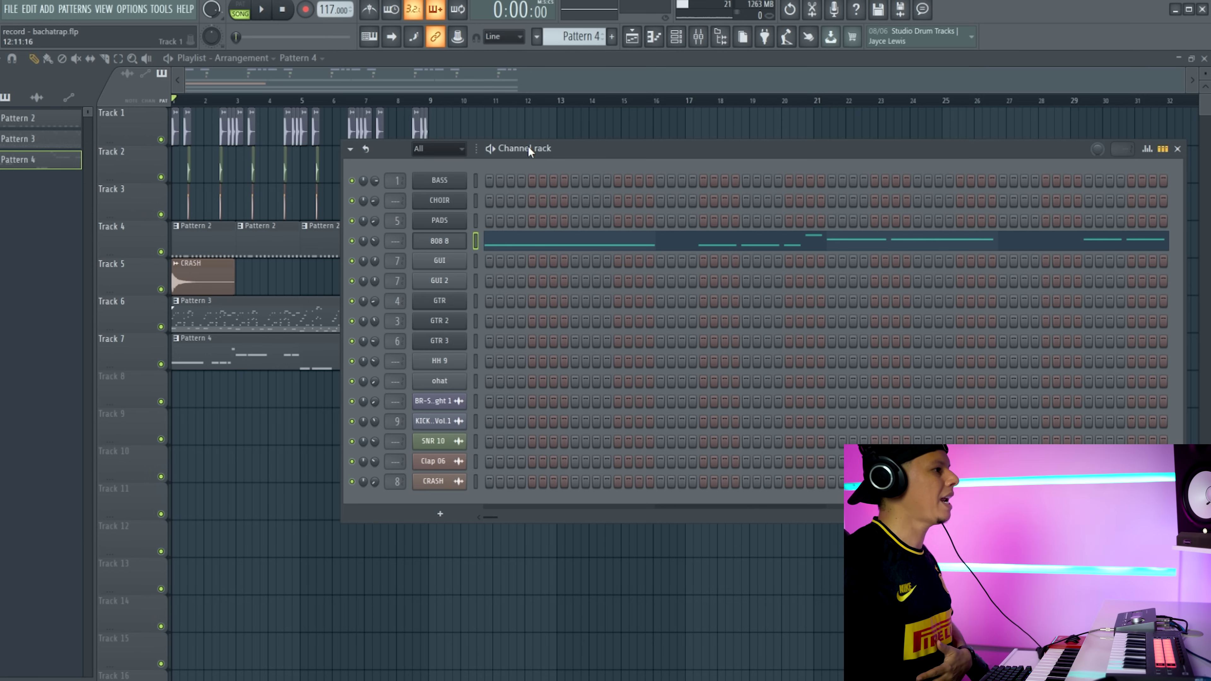
{"action": "left_click_drag", "start_coordinate": [682, 149], "coordinate": [602, 178]}
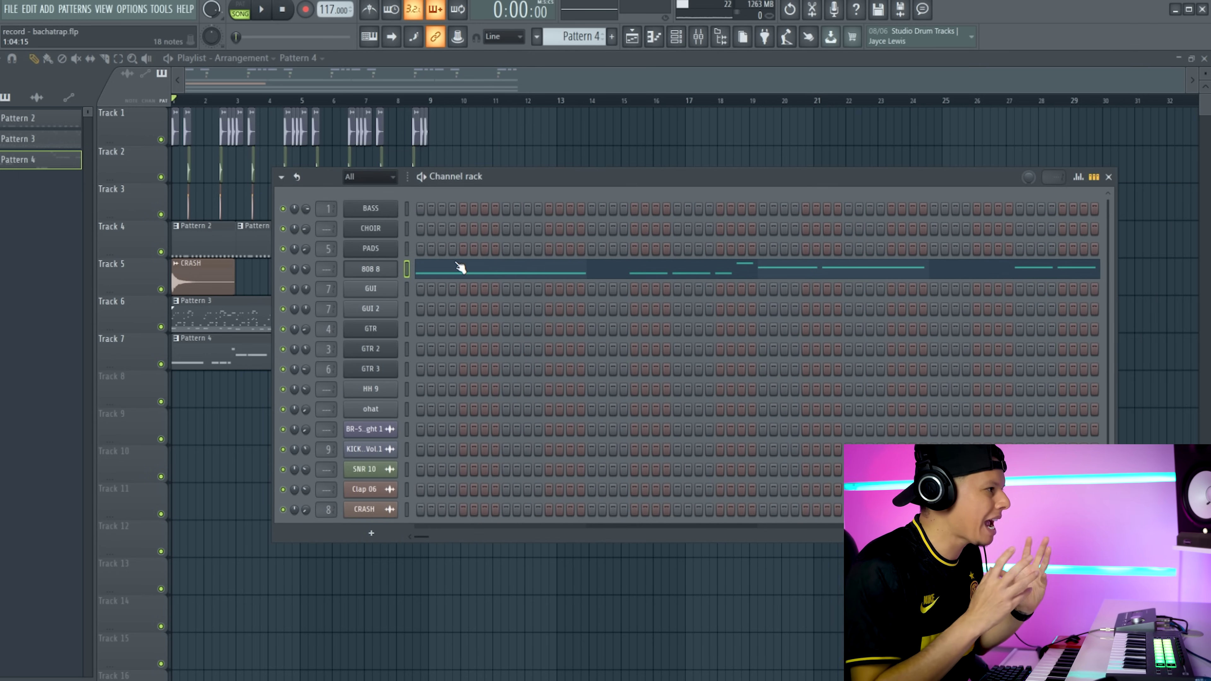
{"action": "left_click", "coordinate": [408, 232]}
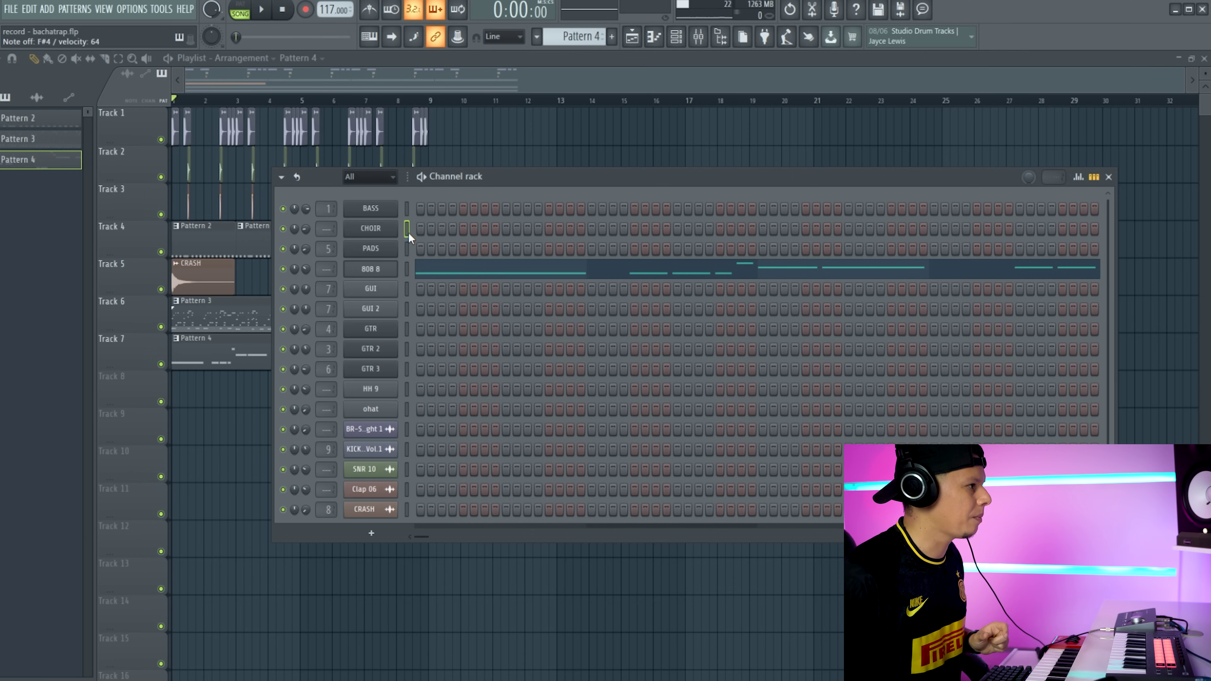
{"action": "key", "text": "space"}
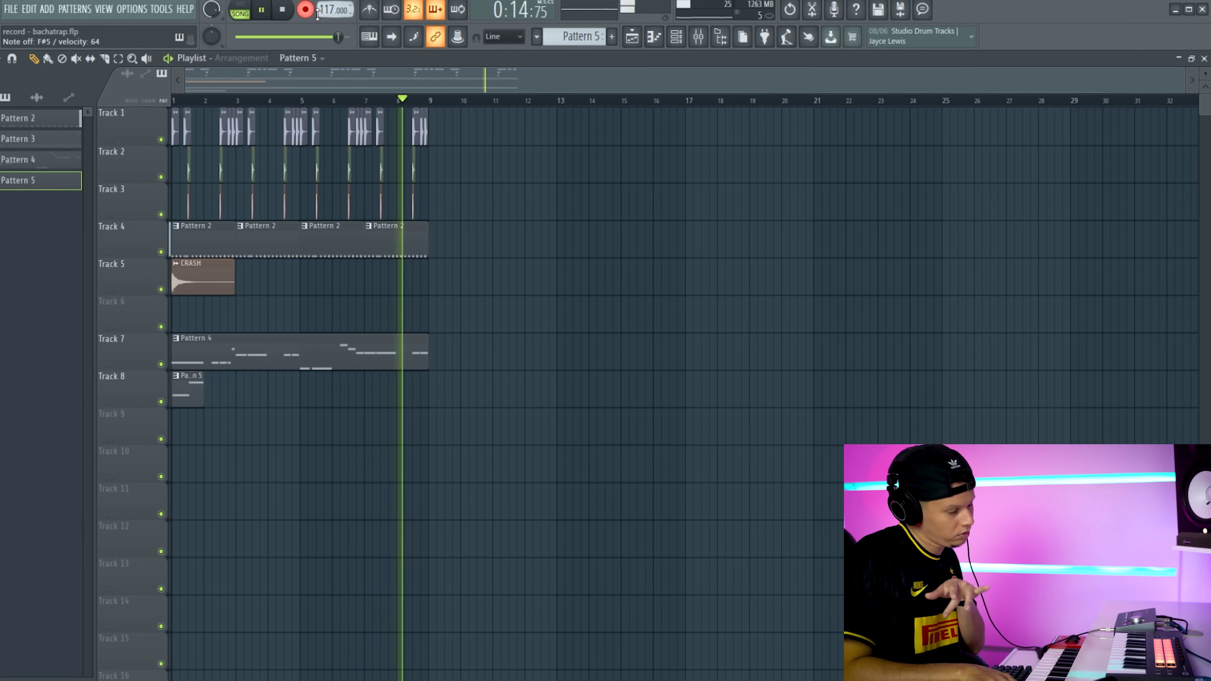
{"action": "key", "text": "space"}
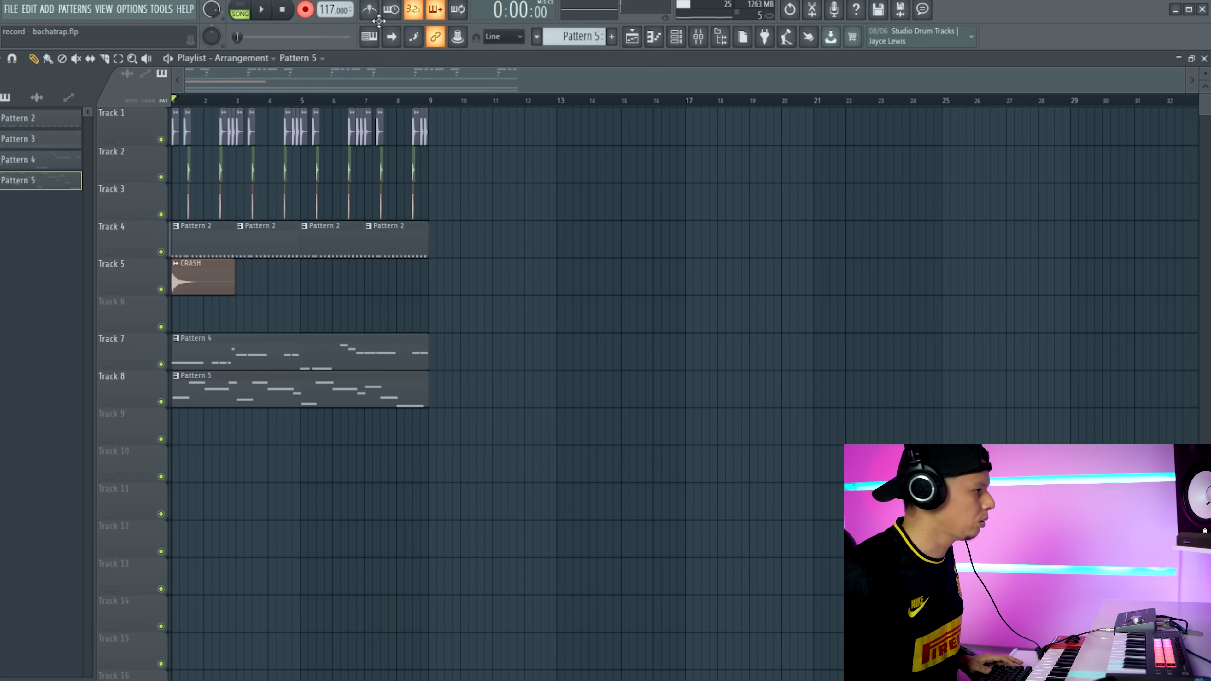
Step: Open the recorded CHOIR melody in the piano roll and quantize its note starts and lengths to the grid
{"action": "double_click", "coordinate": [303, 405]}
{"action": "key", "text": "ctrl+a"}
{"action": "scroll", "coordinate": [375, 376], "scroll_direction": "down", "scroll_amount": 3}
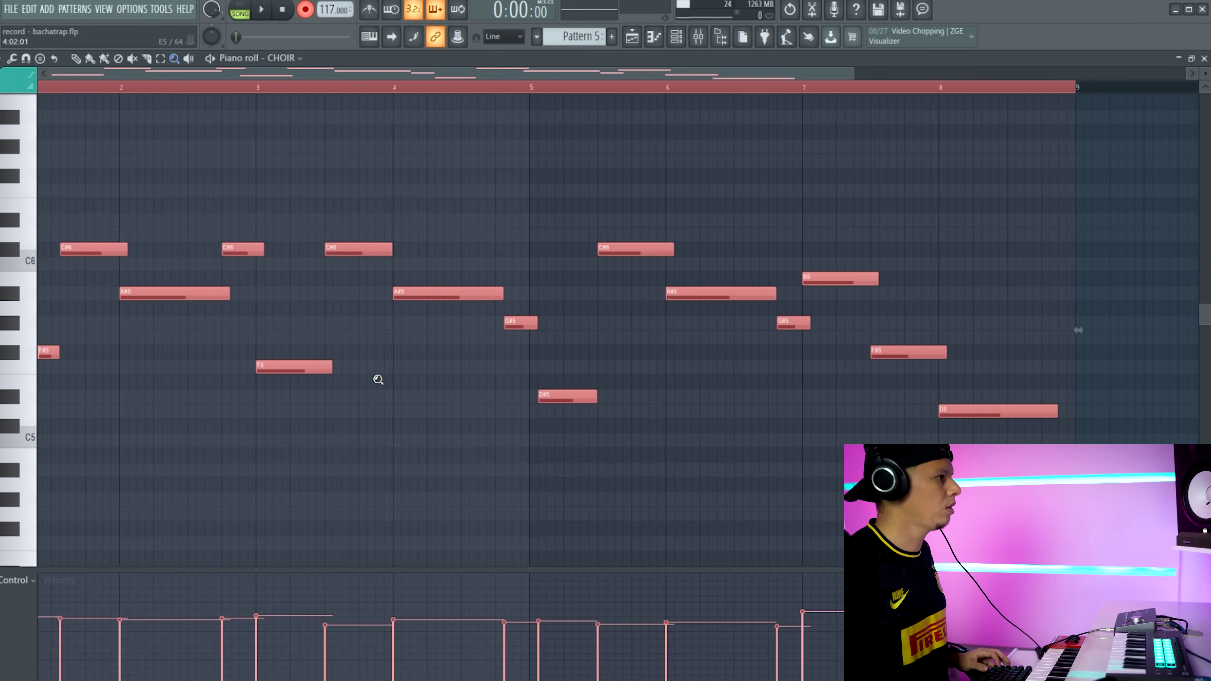
{"action": "key", "text": "ctrl+d"}
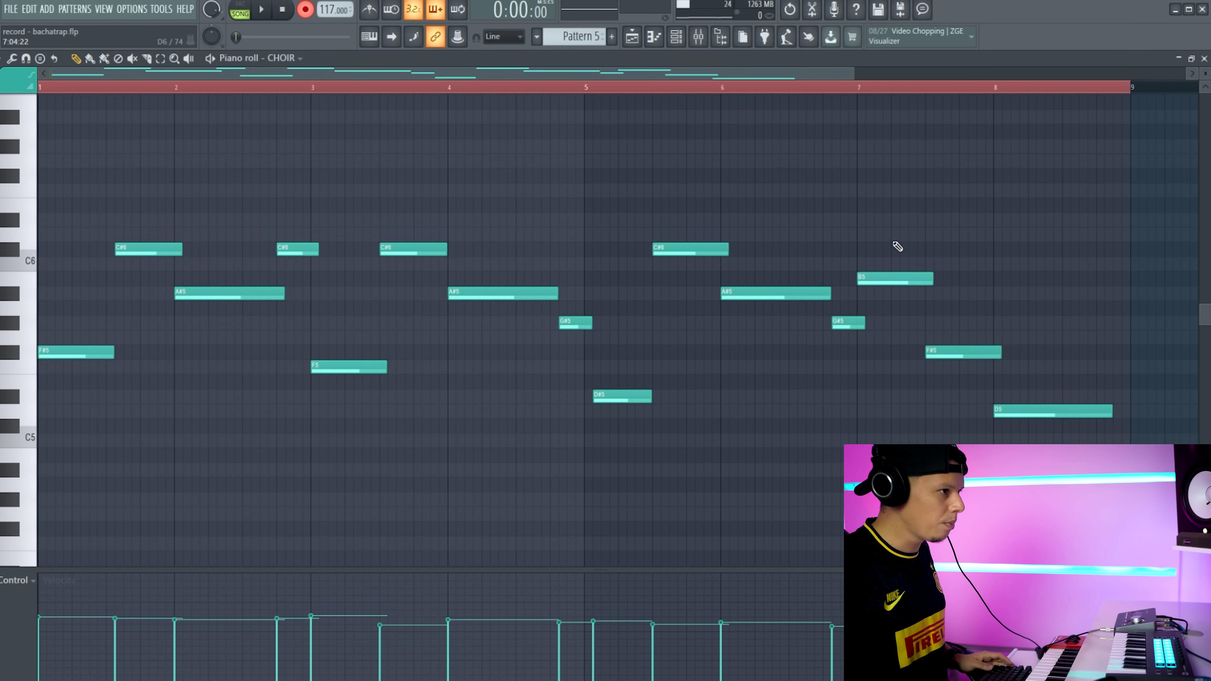
{"action": "key", "text": "alt+q"}
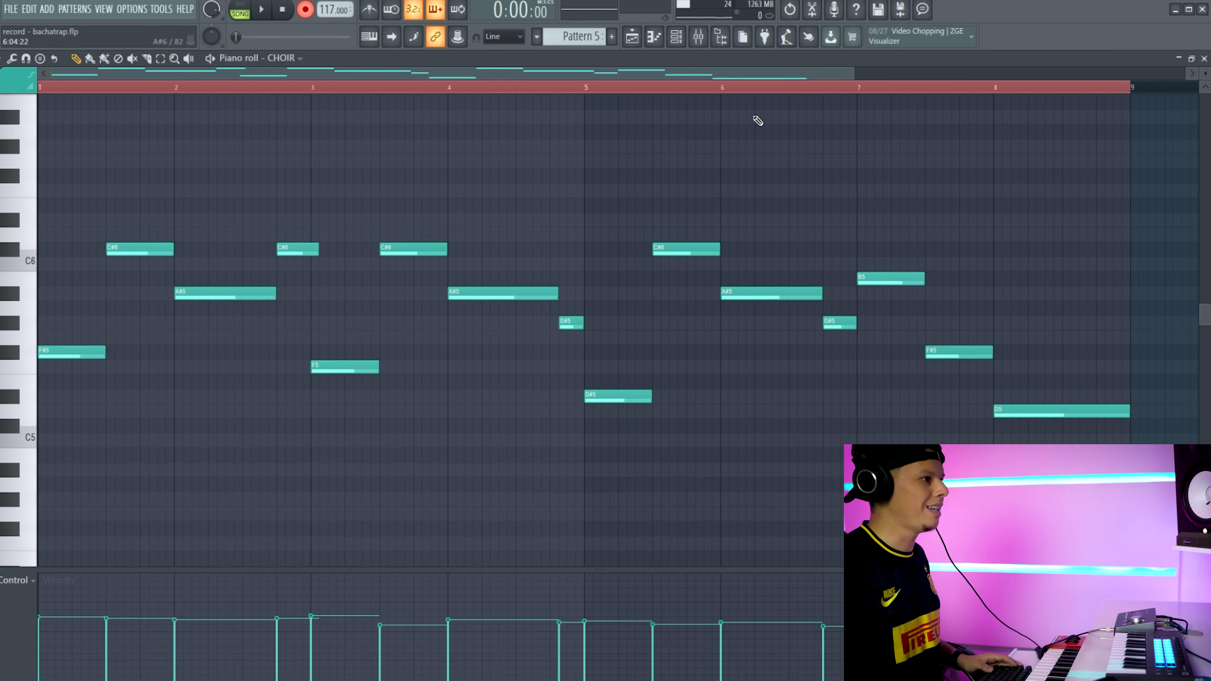
Step: Record an eight-bar chord part on the PADS channel into Pattern 6 and open it in the piano roll
{"action": "left_click", "coordinate": [637, 48]}
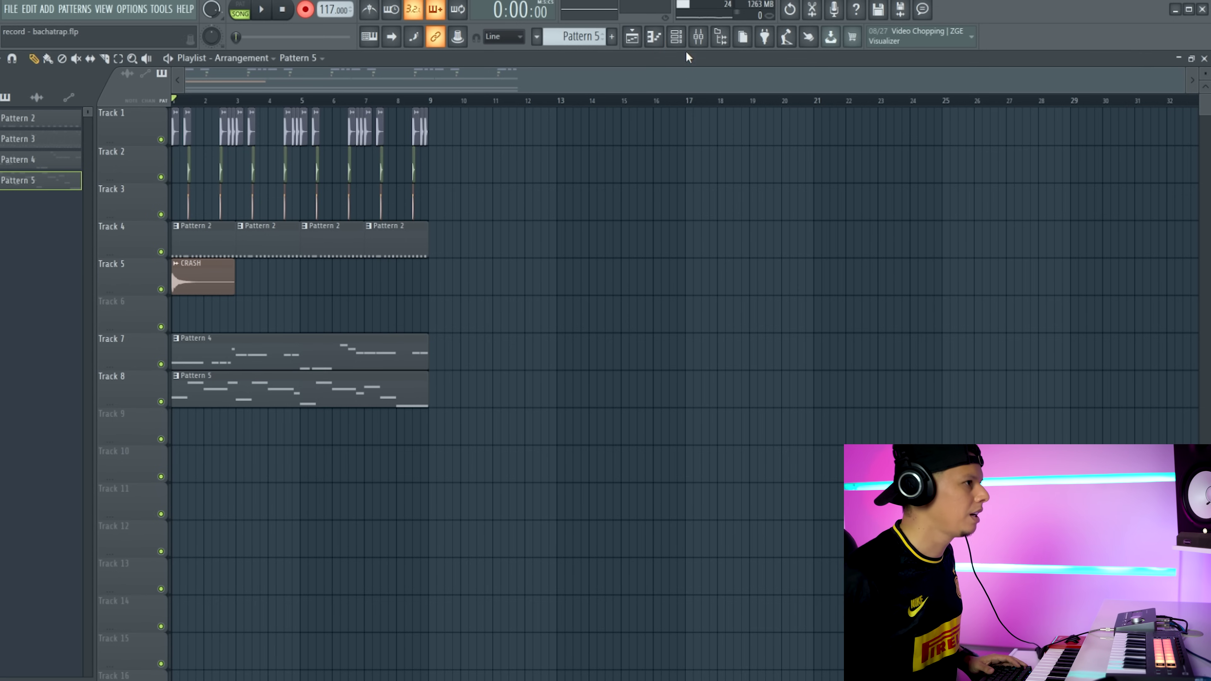
{"action": "left_click", "coordinate": [676, 37]}
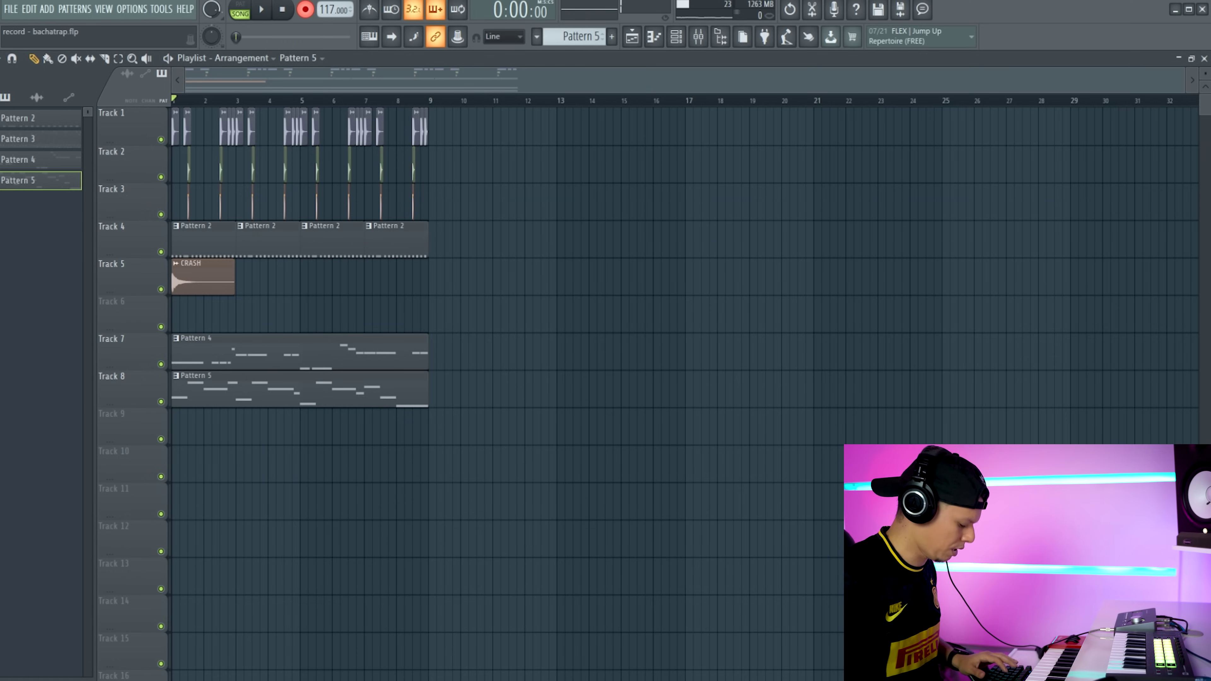
{"action": "key", "text": "F4"}
{"action": "key", "text": "space"}
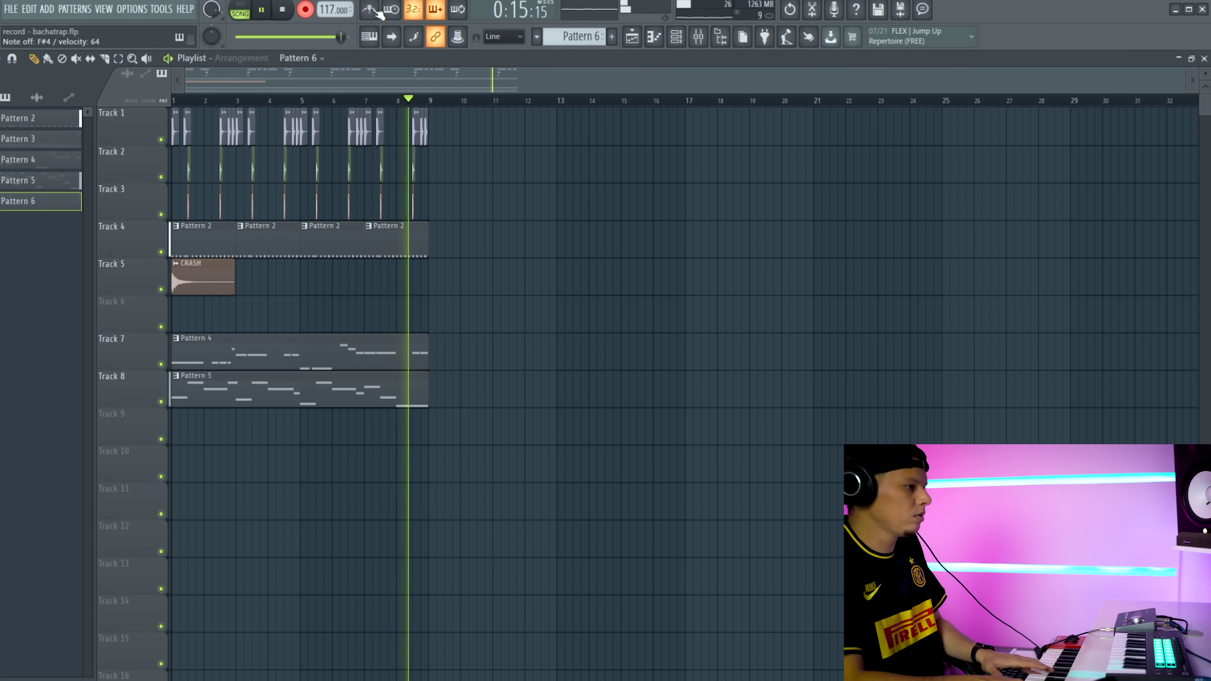
{"action": "key", "text": "space"}
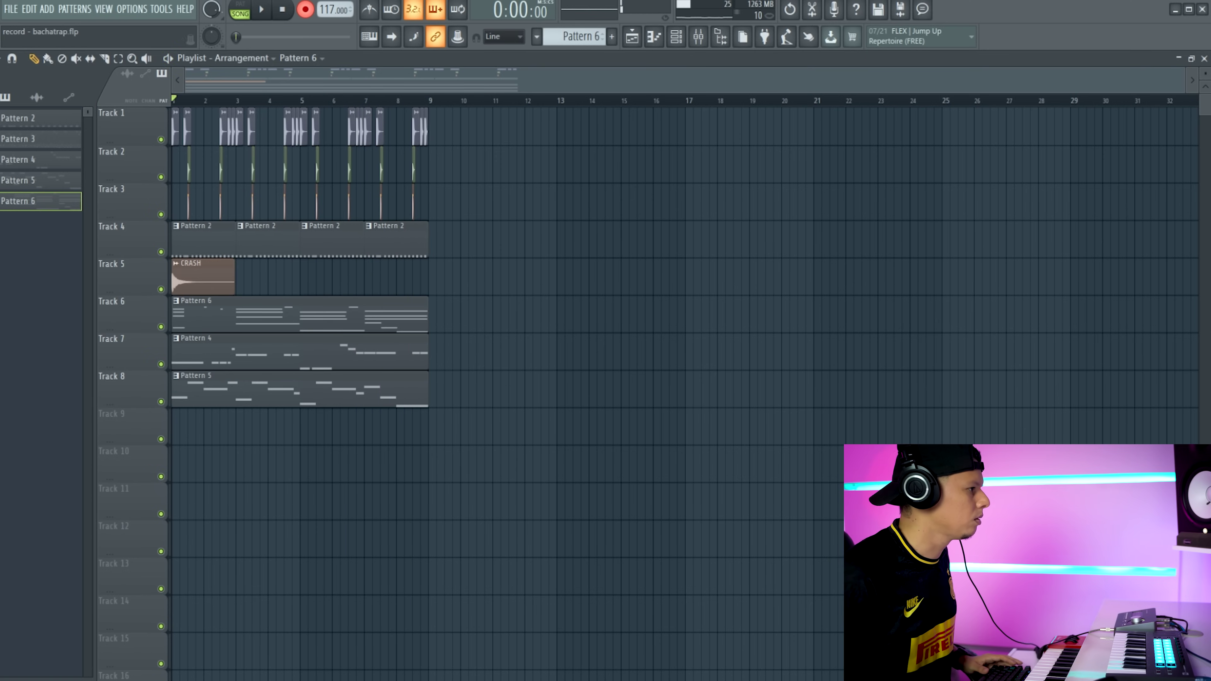
{"action": "double_click", "coordinate": [283, 324]}
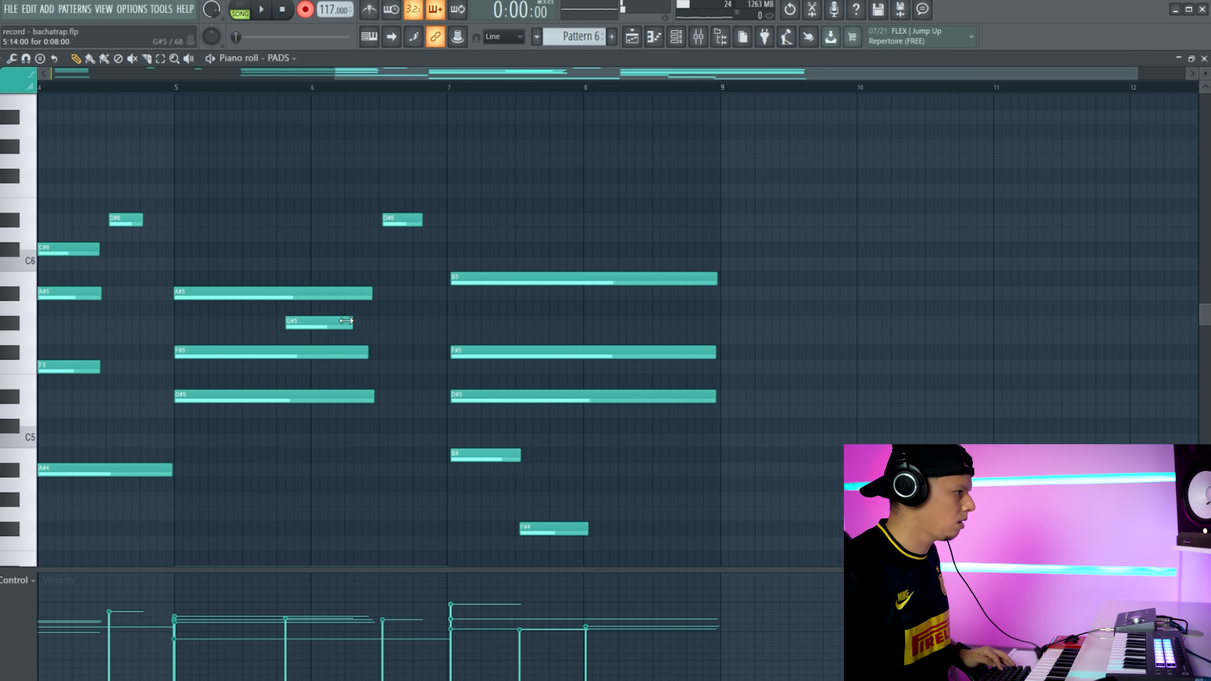
Step: Quantize all PADS notes to the grid and lower the bar 7 D#5 note to D5
{"action": "key", "text": "ctrl+a"}
{"action": "key", "text": "ctrl+q"}
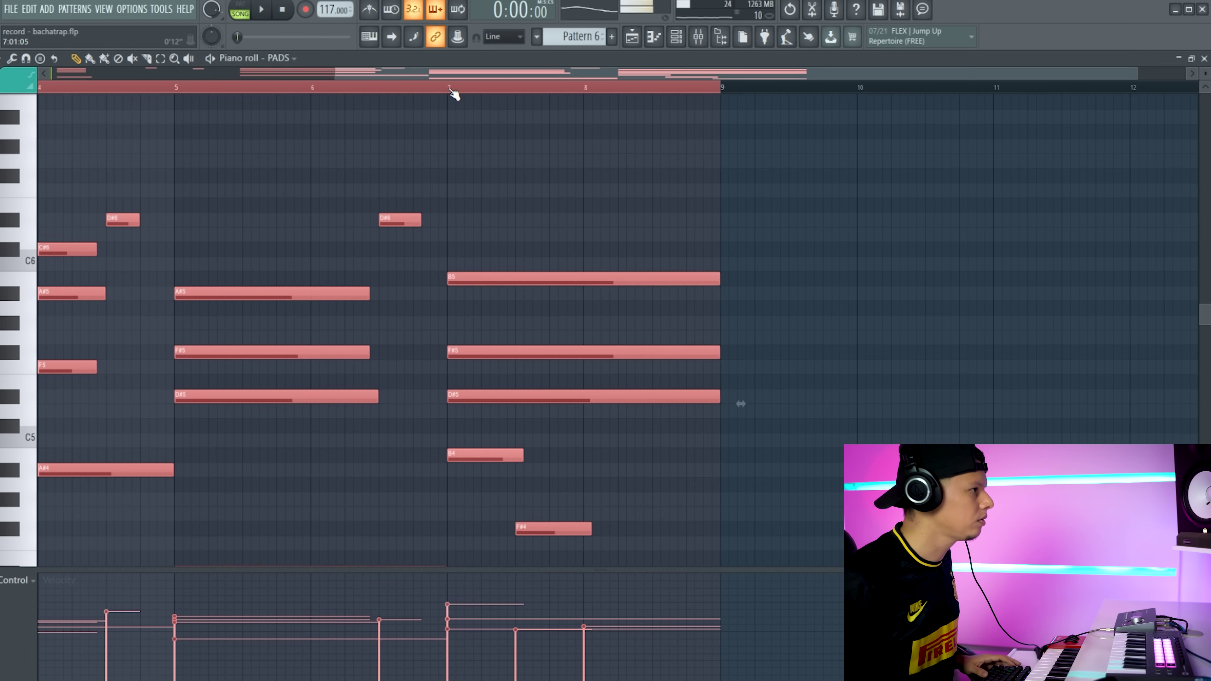
{"action": "left_click", "coordinate": [257, 6]}
{"action": "left_click", "coordinate": [421, 201]}
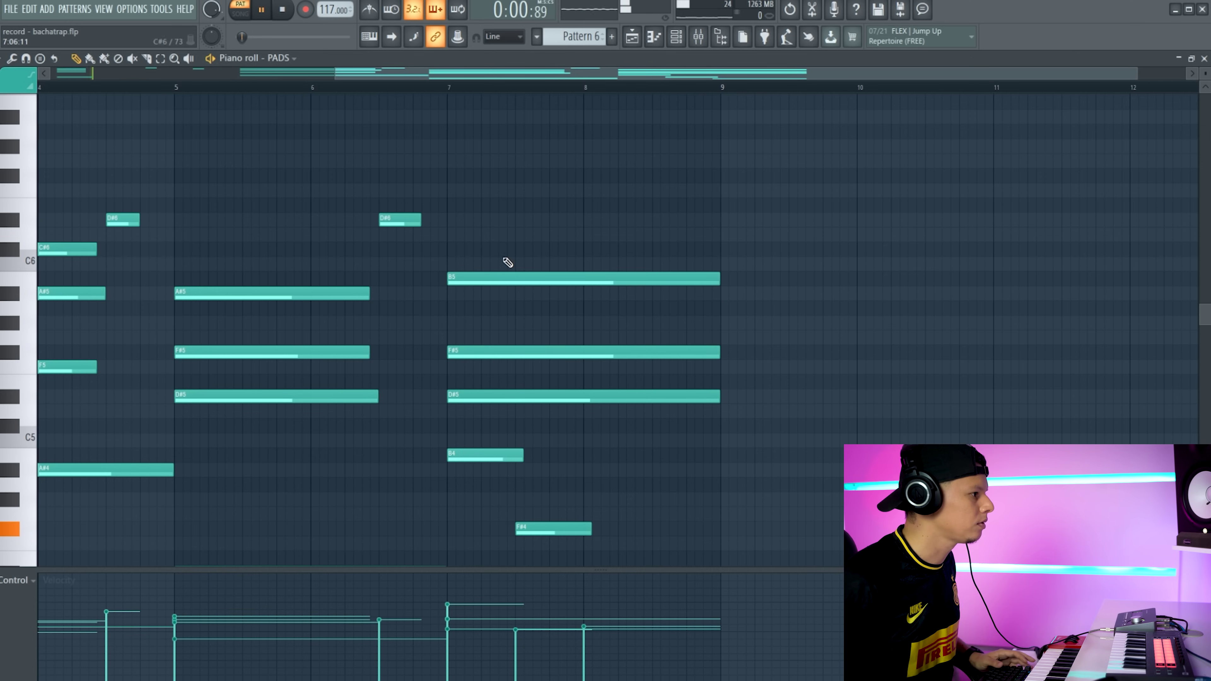
{"action": "left_click_drag", "start_coordinate": [485, 399], "coordinate": [484, 414]}
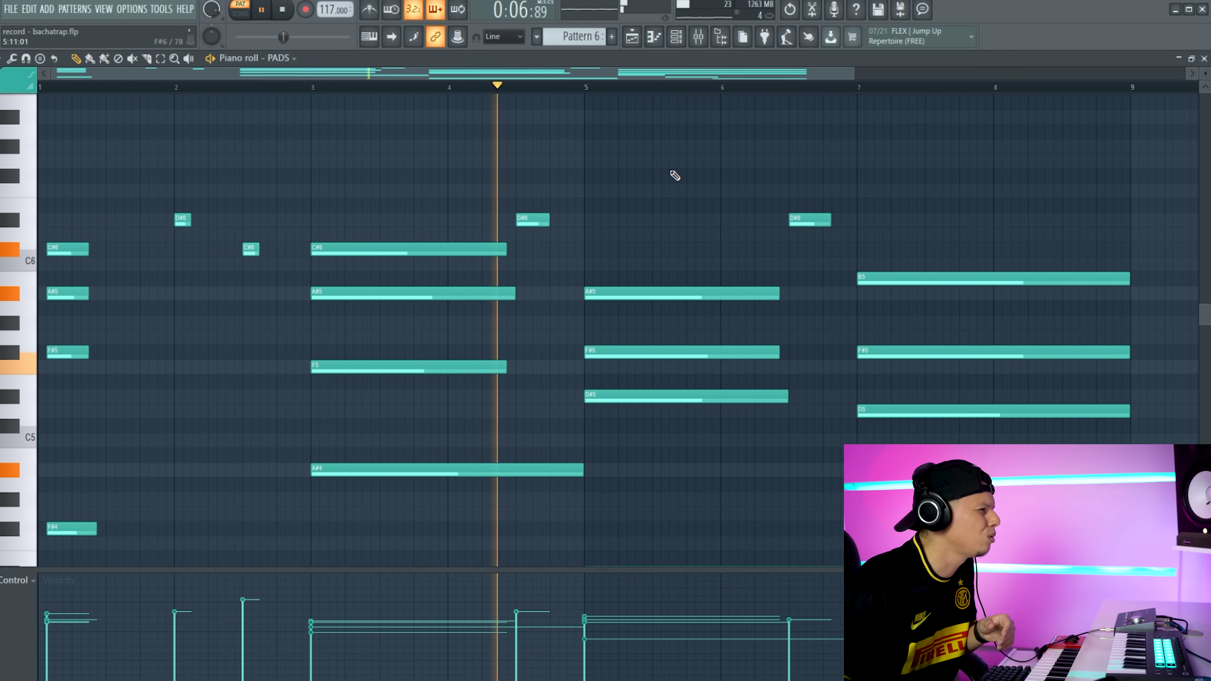
Step: Move the opening PADS chord to the start of bar 1 and lengthen its notes to reach bar 2
{"action": "left_click_drag", "start_coordinate": [81, 215], "coordinate": [45, 535]}
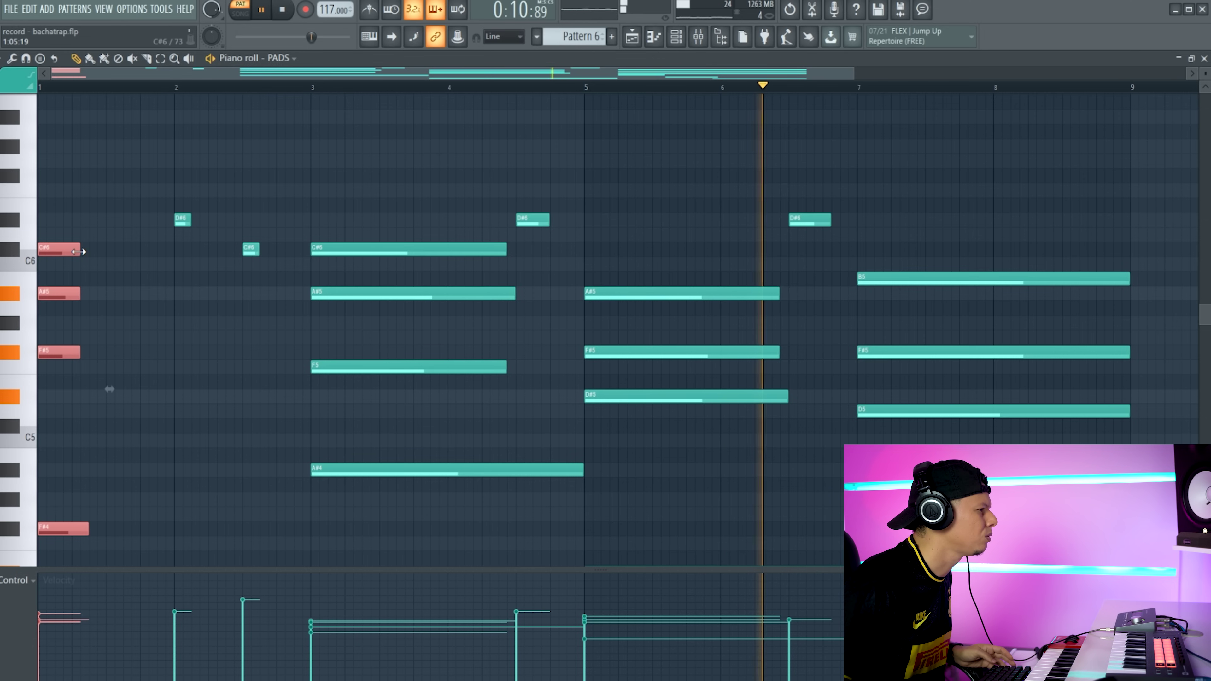
{"action": "left_click_drag", "start_coordinate": [81, 250], "coordinate": [171, 258]}
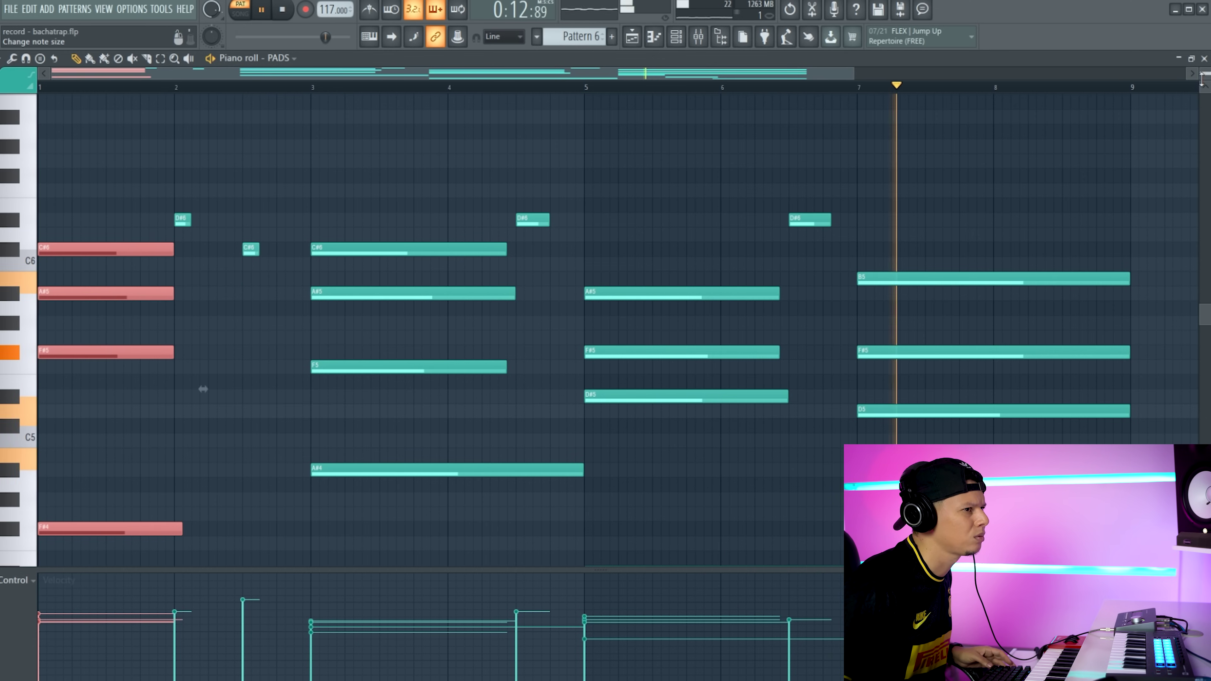
{"action": "scroll", "coordinate": [572, 334], "scroll_direction": "down", "scroll_amount": 1}
{"action": "left_click", "coordinate": [203, 391]}
{"action": "scroll", "coordinate": [203, 391], "scroll_direction": "down", "scroll_amount": 1}
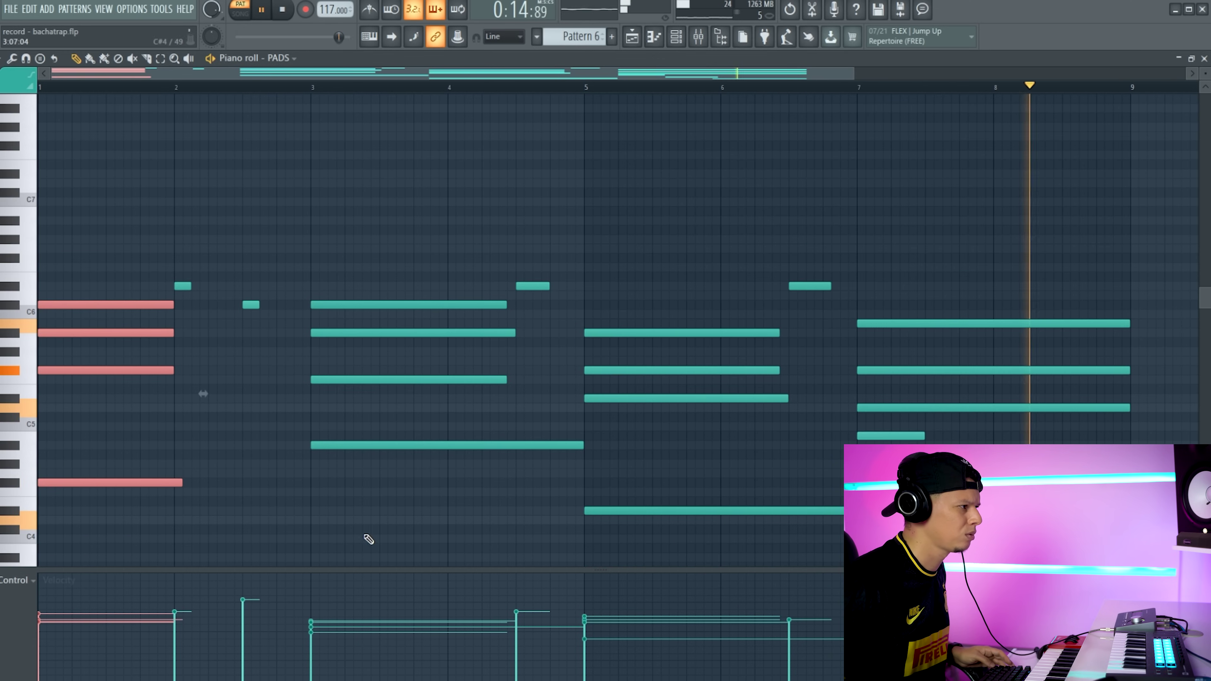
Step: Lengthen the bar 2 melody notes, the bar 3 and bar 5 chord notes and the bar 4 D#6 to close the gaps between them
{"action": "left_click_drag", "start_coordinate": [183, 276], "coordinate": [311, 310]}
{"action": "left_click", "coordinate": [216, 460]}
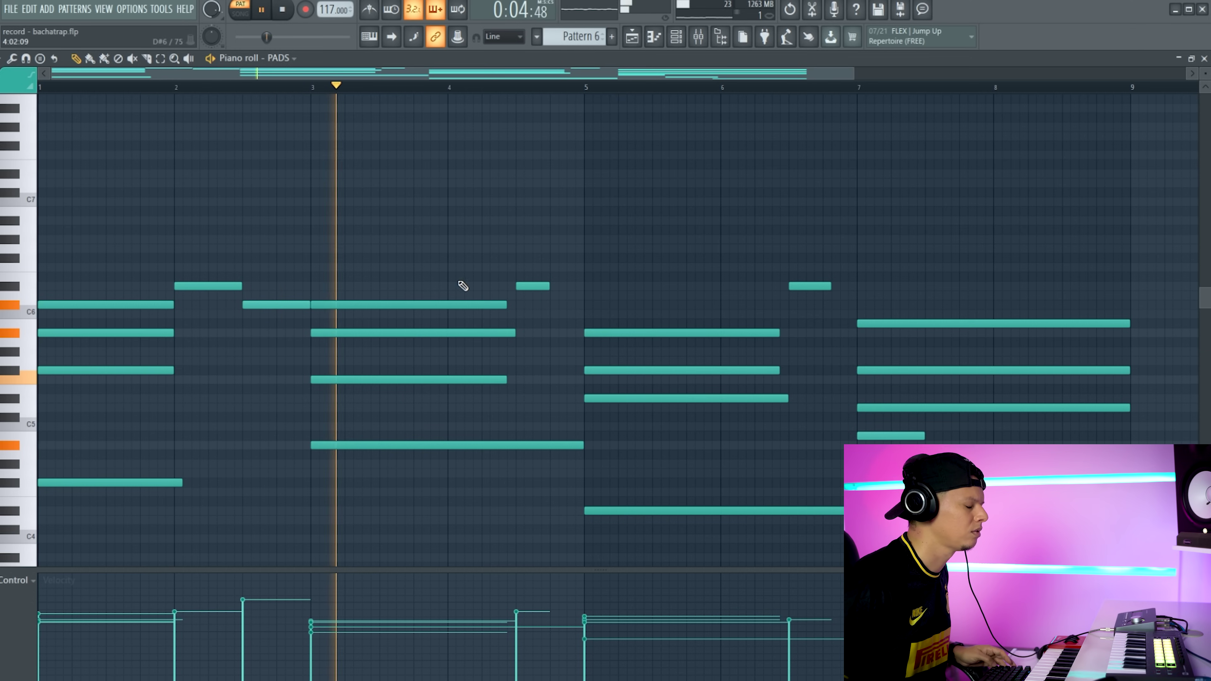
{"action": "left_click_drag", "start_coordinate": [443, 228], "coordinate": [515, 380]}
{"action": "left_click", "coordinate": [533, 339]}
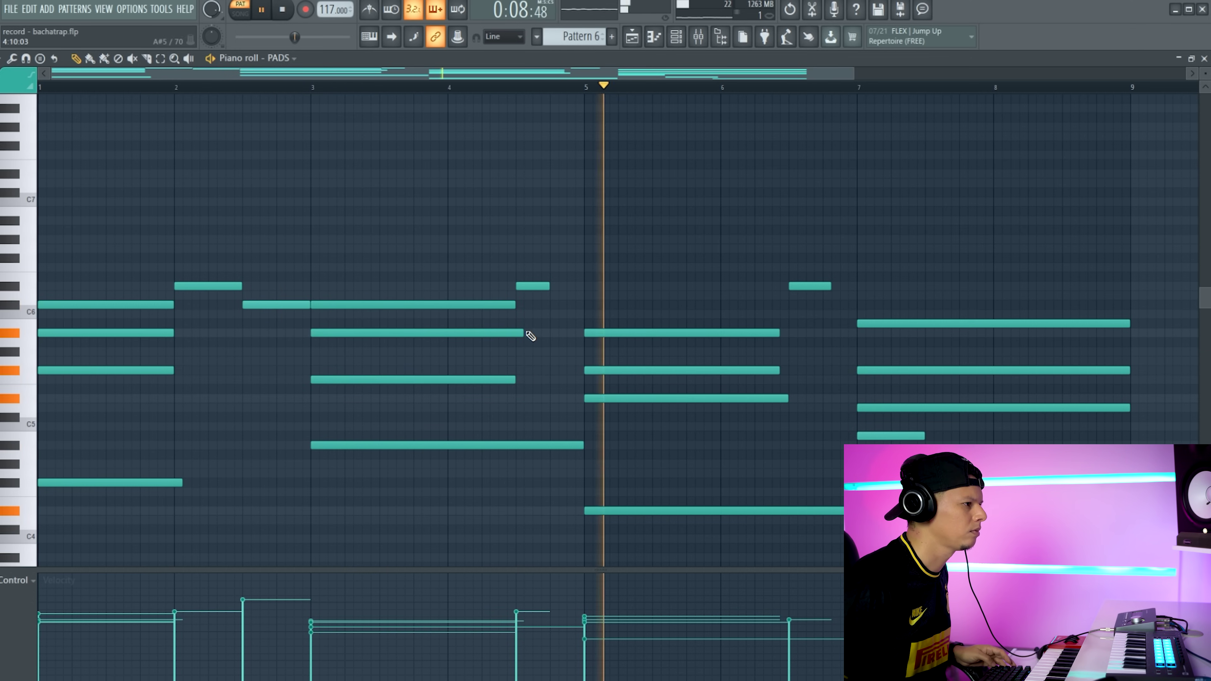
{"action": "left_click_drag", "start_coordinate": [549, 285], "coordinate": [583, 286]}
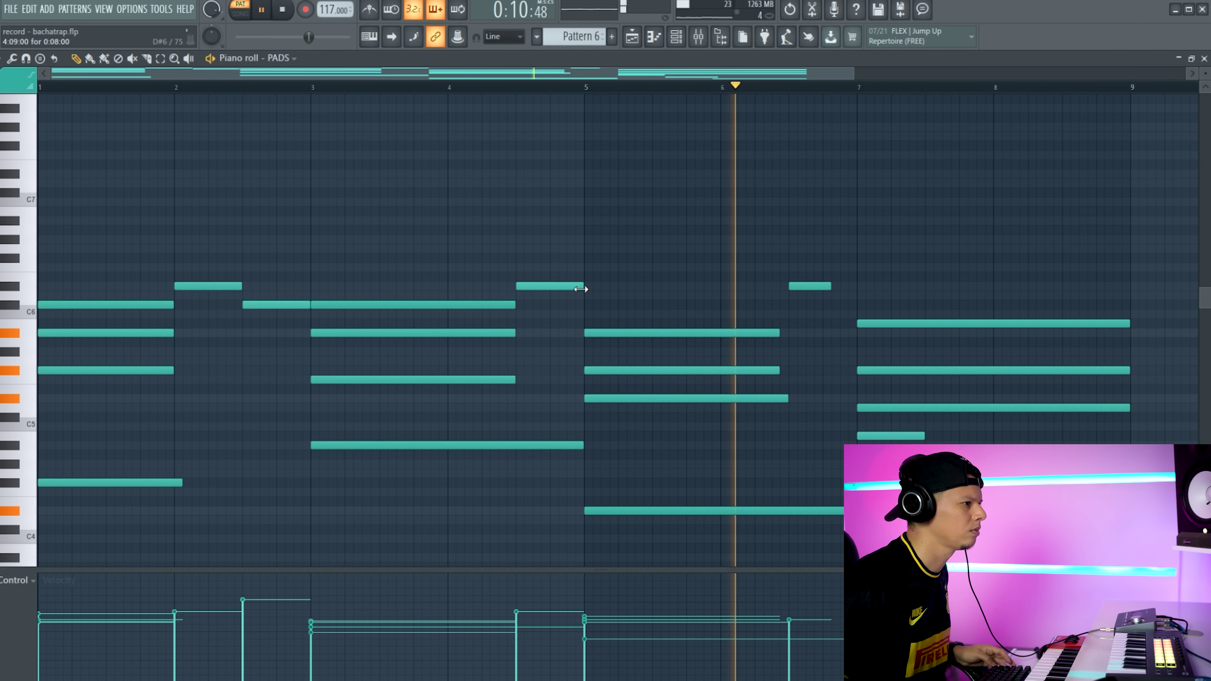
{"action": "left_click_drag", "start_coordinate": [765, 317], "coordinate": [784, 371]}
{"action": "left_click", "coordinate": [810, 351]}
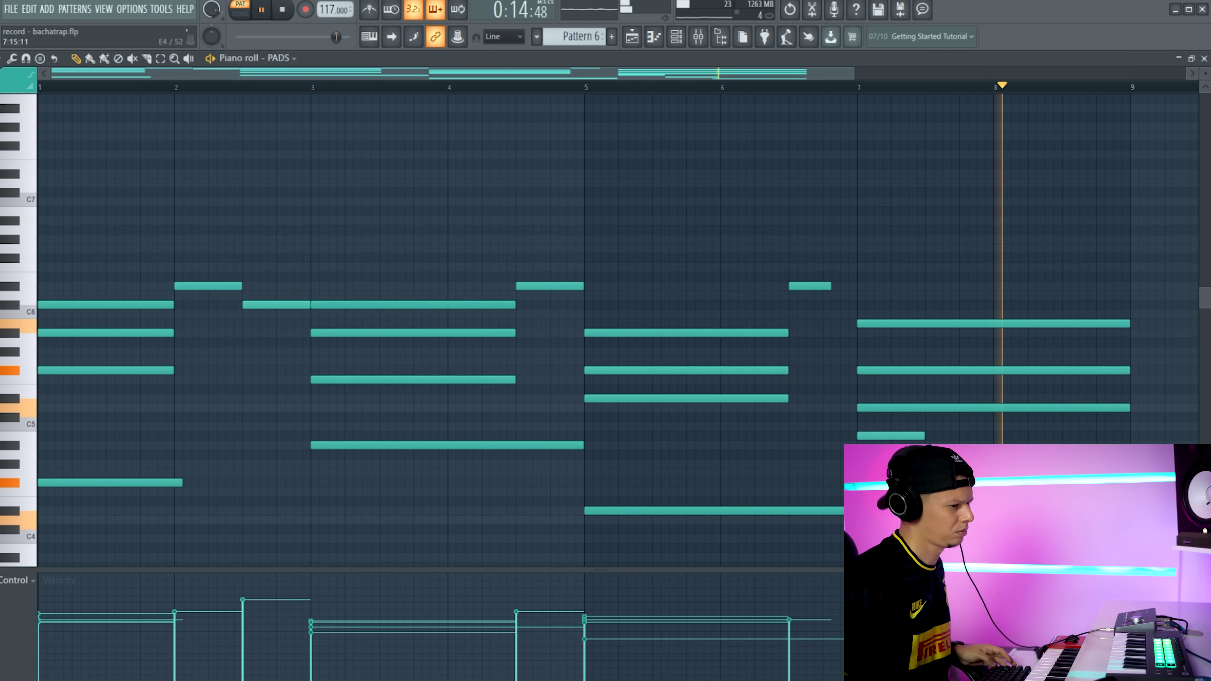
Step: Return to the playlist and place Pattern 3 on Track 9 at bar 1
{"action": "key", "text": "space"}
{"action": "key", "text": "F5"}
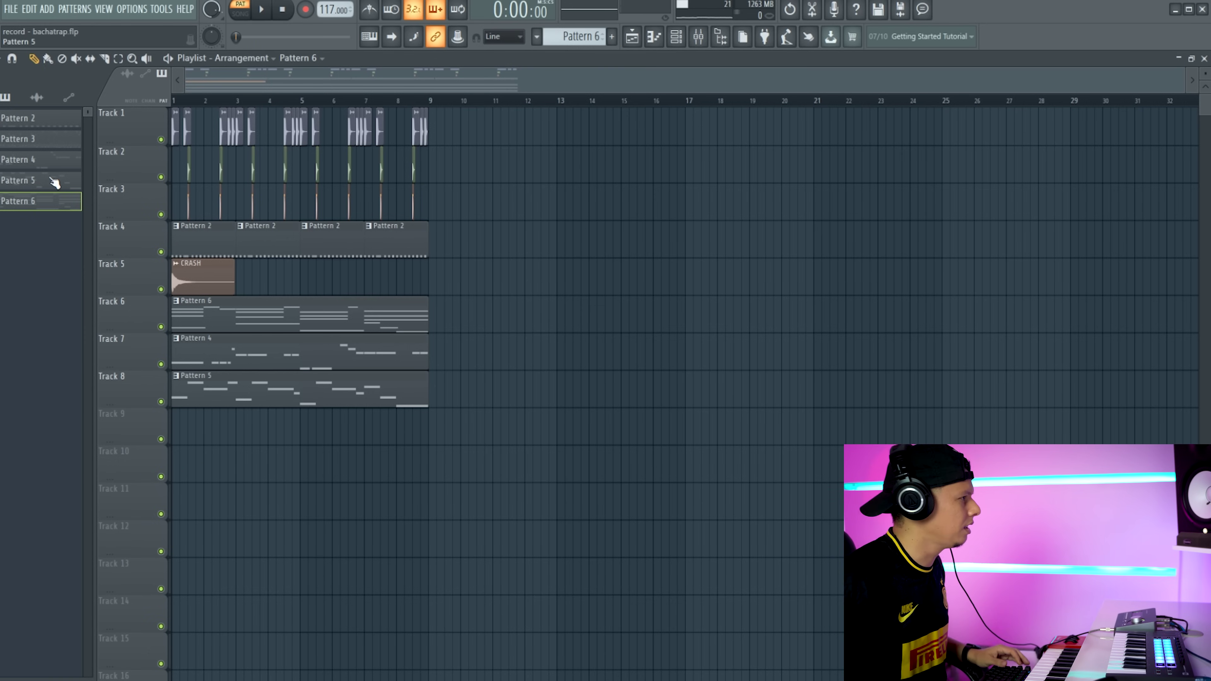
{"action": "left_click_drag", "start_coordinate": [34, 149], "coordinate": [230, 432]}
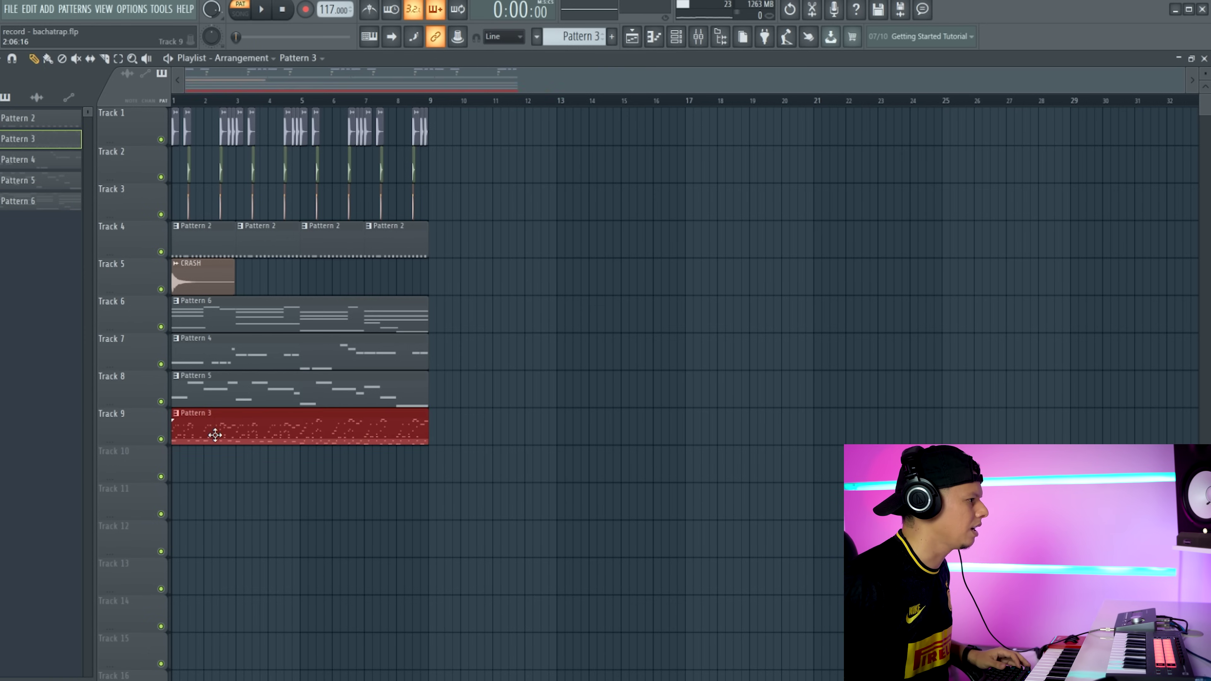
Step: Move all playlist clips to start at bar 13, duplicate the eight-bar block after itself and play the song
{"action": "left_click_drag", "start_coordinate": [510, 520], "coordinate": [161, 98]}
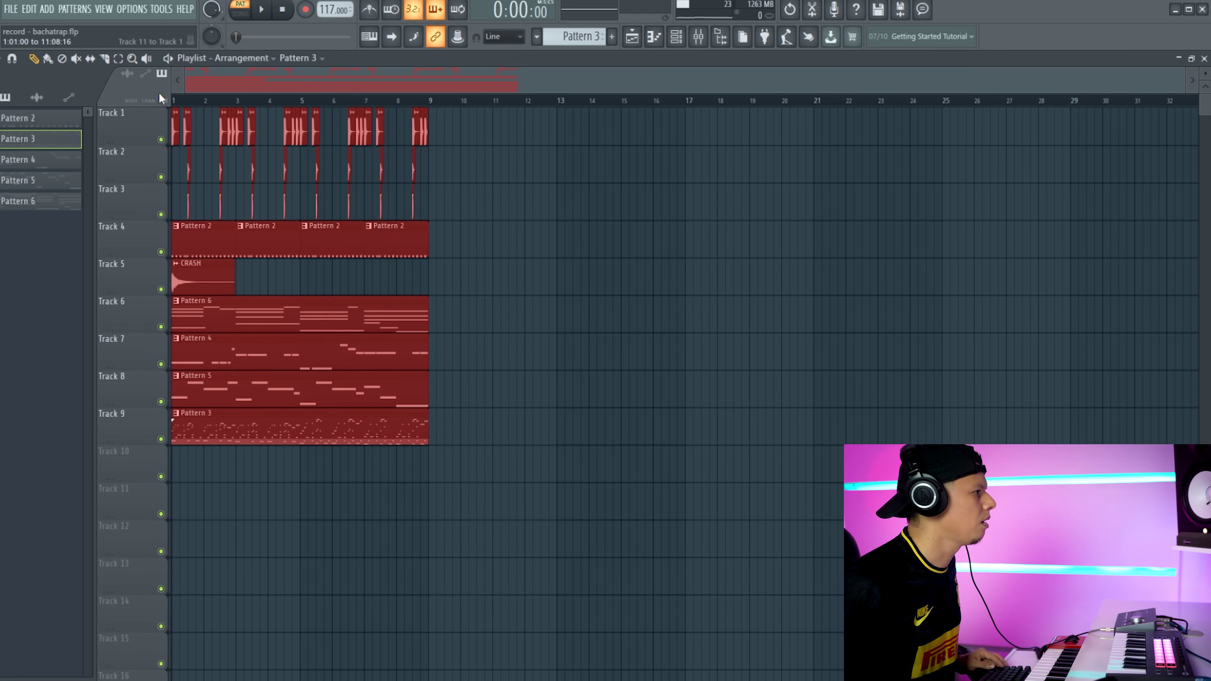
{"action": "left_click_drag", "start_coordinate": [193, 241], "coordinate": [578, 240]}
{"action": "key", "text": "ctrl+b"}
{"action": "key", "text": "l"}
{"action": "key", "text": "space"}
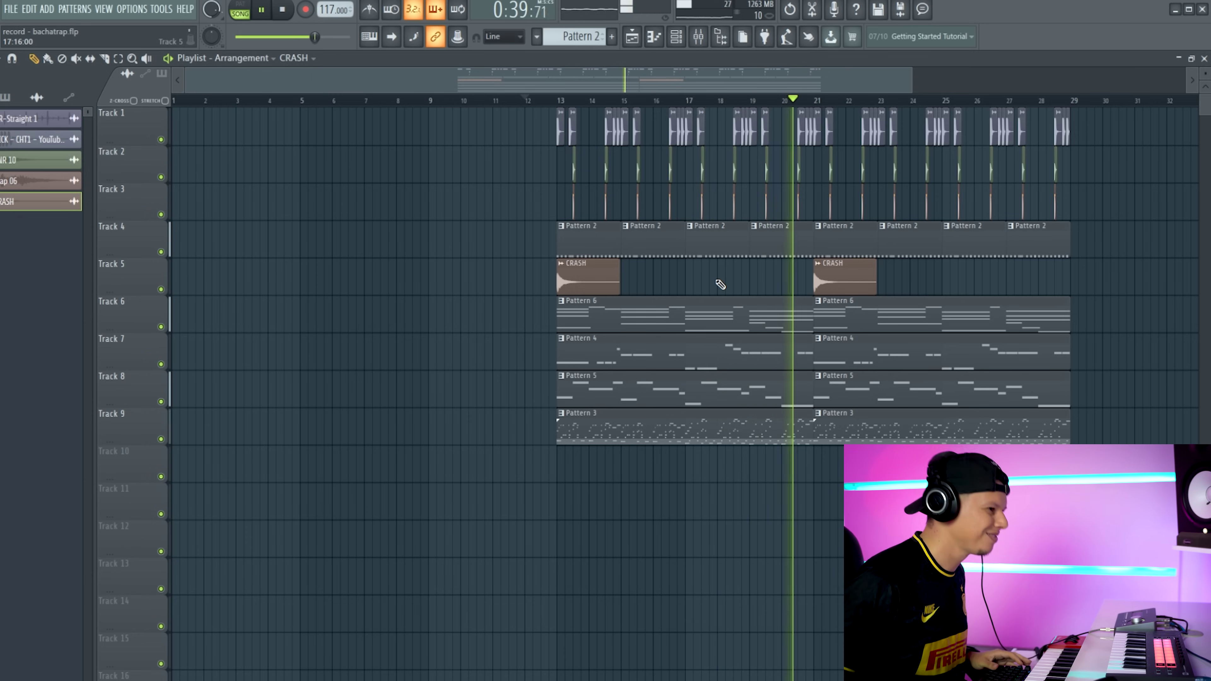
{"action": "key", "text": "space"}
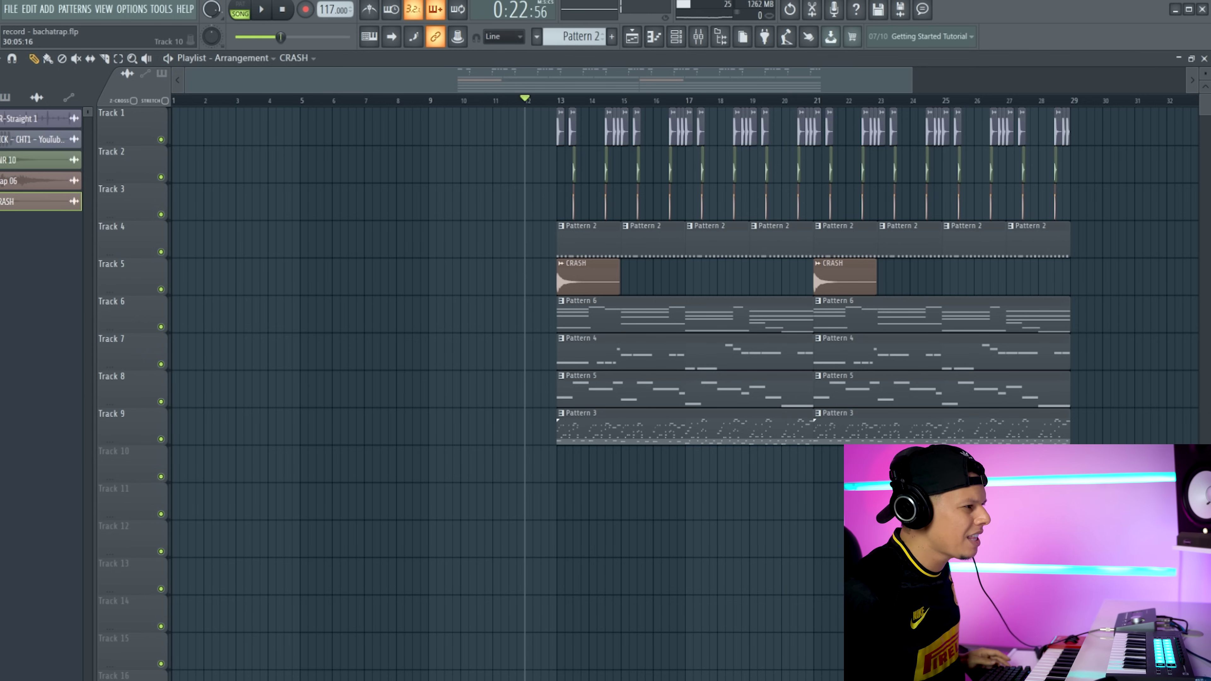
Step: Move the whole arrangement to start at bar 21 and add Pattern 3 on Track 9 at bar 13
{"action": "left_click_drag", "start_coordinate": [1081, 513], "coordinate": [841, 246]}
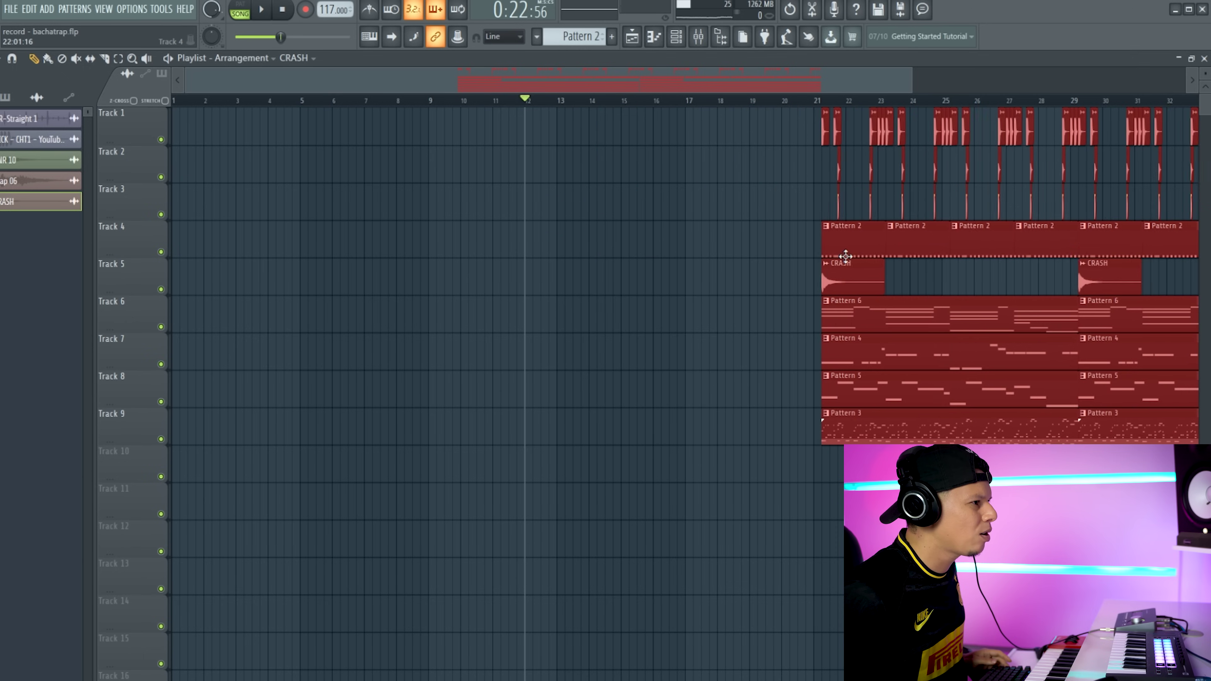
{"action": "left_click", "coordinate": [679, 446]}
{"action": "left_click", "coordinate": [589, 429]}
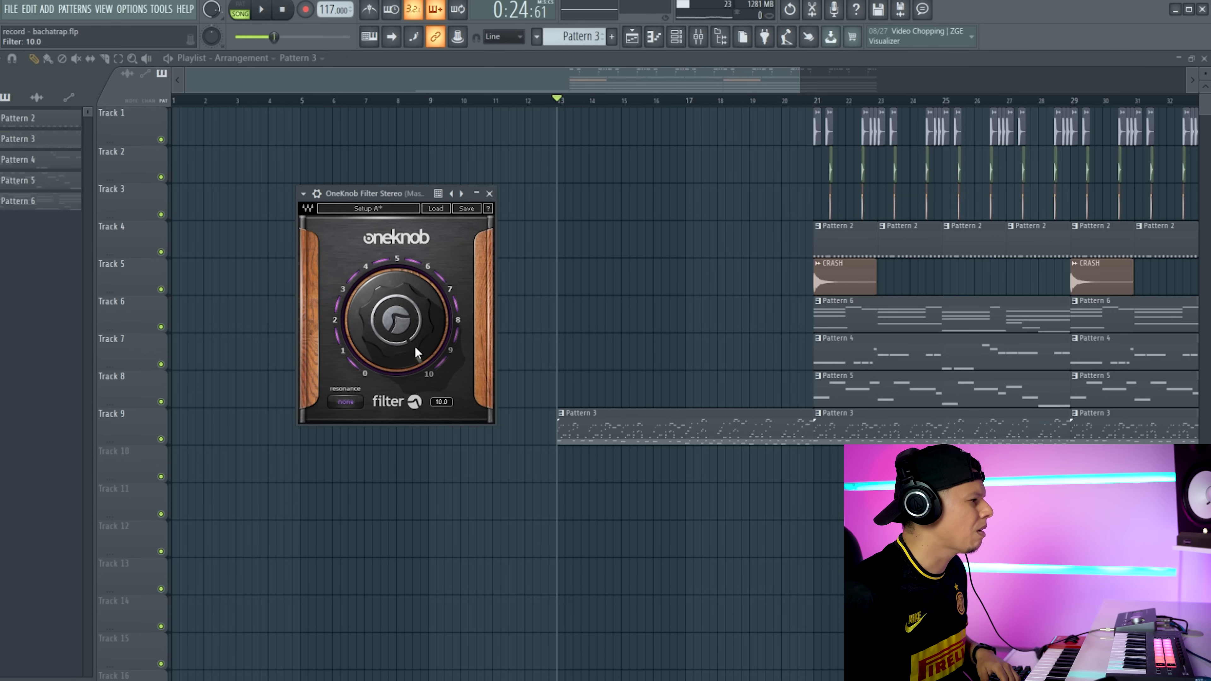
Step: Create an automation clip for the master's OneKnob Filter and close the plugin window
{"action": "left_click", "coordinate": [162, 9]}
{"action": "mouse_move", "coordinate": [205, 175]}
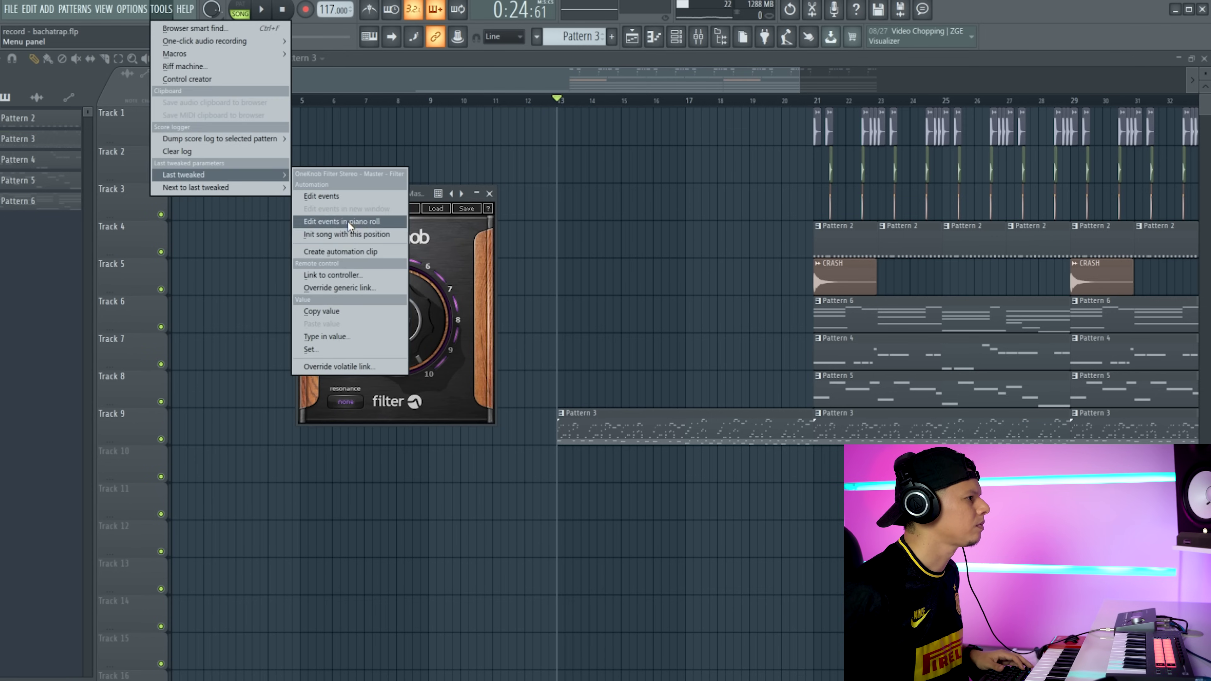
{"action": "left_click", "coordinate": [341, 253]}
{"action": "left_click", "coordinate": [489, 193]}
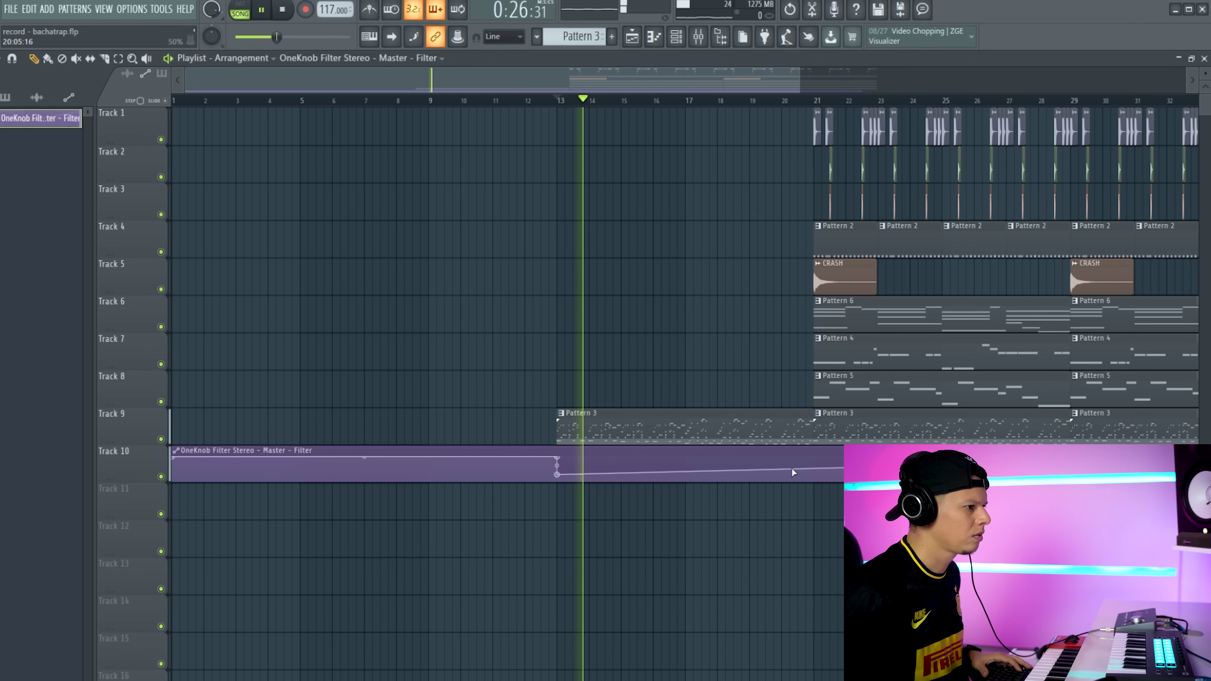
Step: Shape the filter automation into a curved rise from bar 13 to fully open at bar 21 and play it back
{"action": "left_click_drag", "start_coordinate": [817, 467], "coordinate": [814, 458]}
{"action": "left_click_drag", "start_coordinate": [685, 467], "coordinate": [685, 473]}
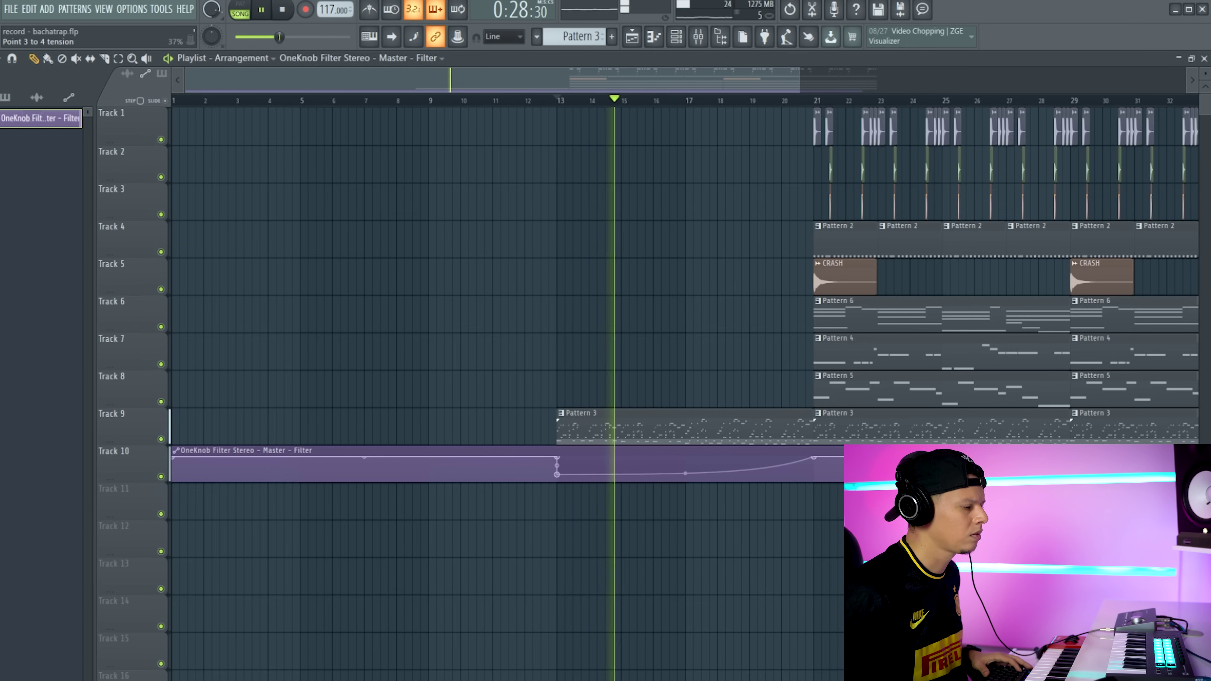
{"action": "left_click_drag", "start_coordinate": [558, 474], "coordinate": [560, 474]}
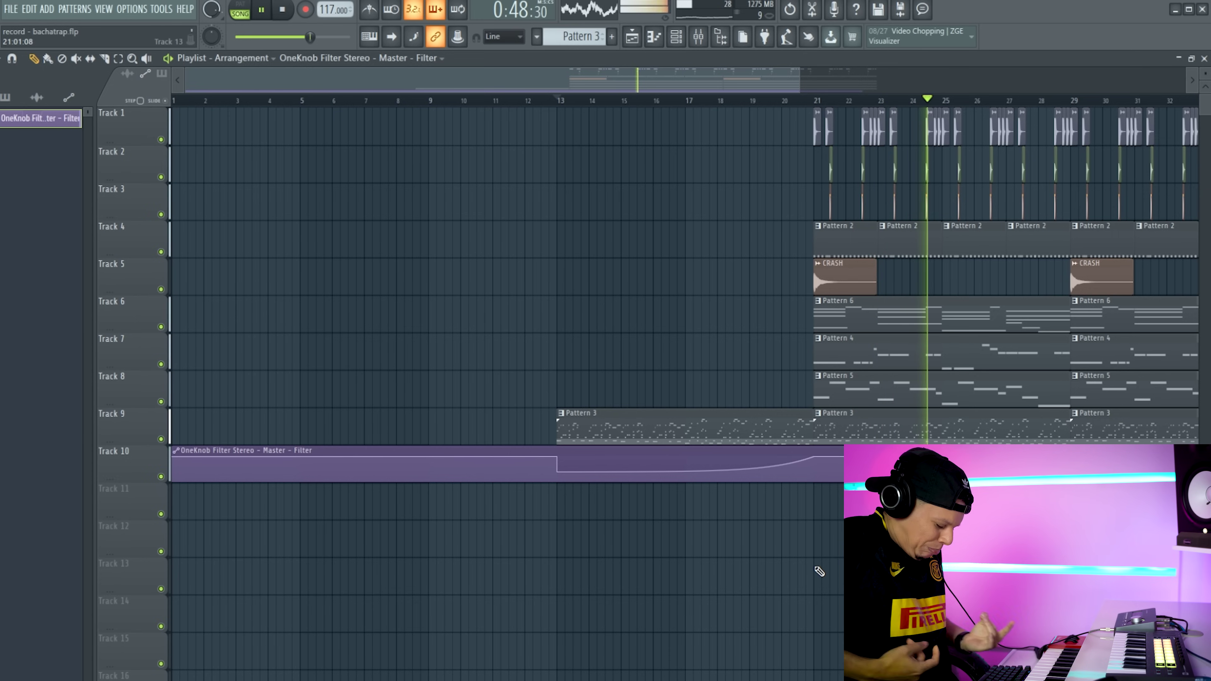
{"action": "key", "text": "space"}
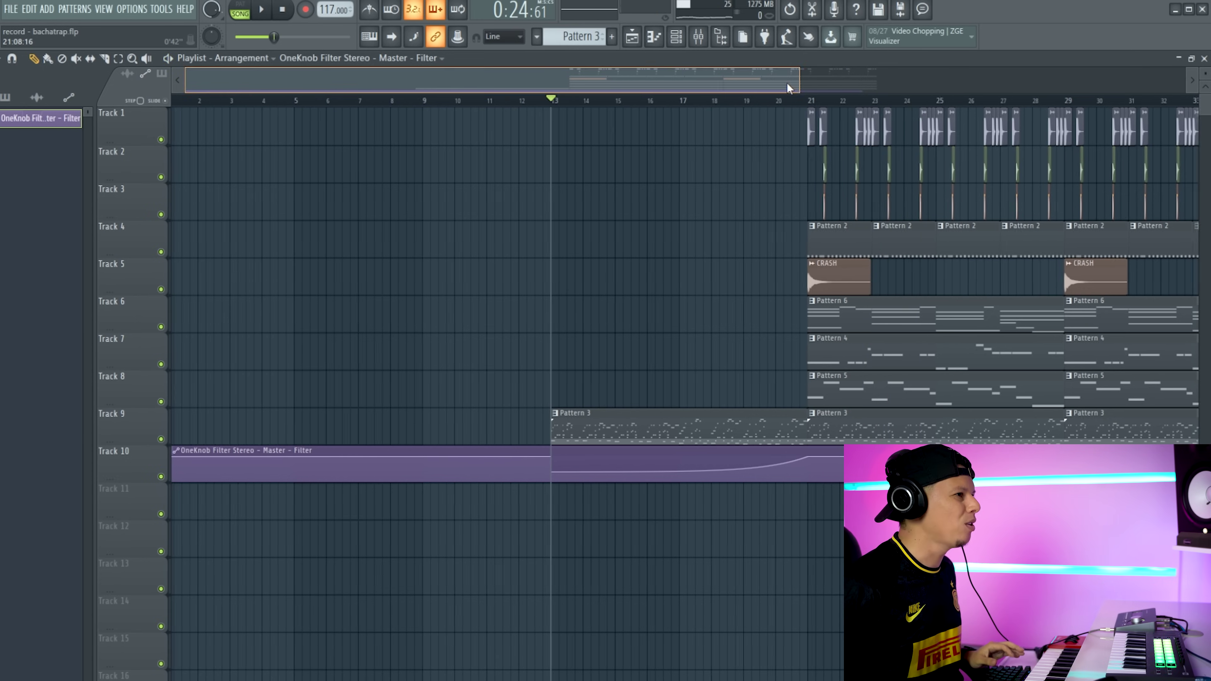
{"action": "scroll", "coordinate": [820, 87], "scroll_direction": "down", "scroll_amount": 2}
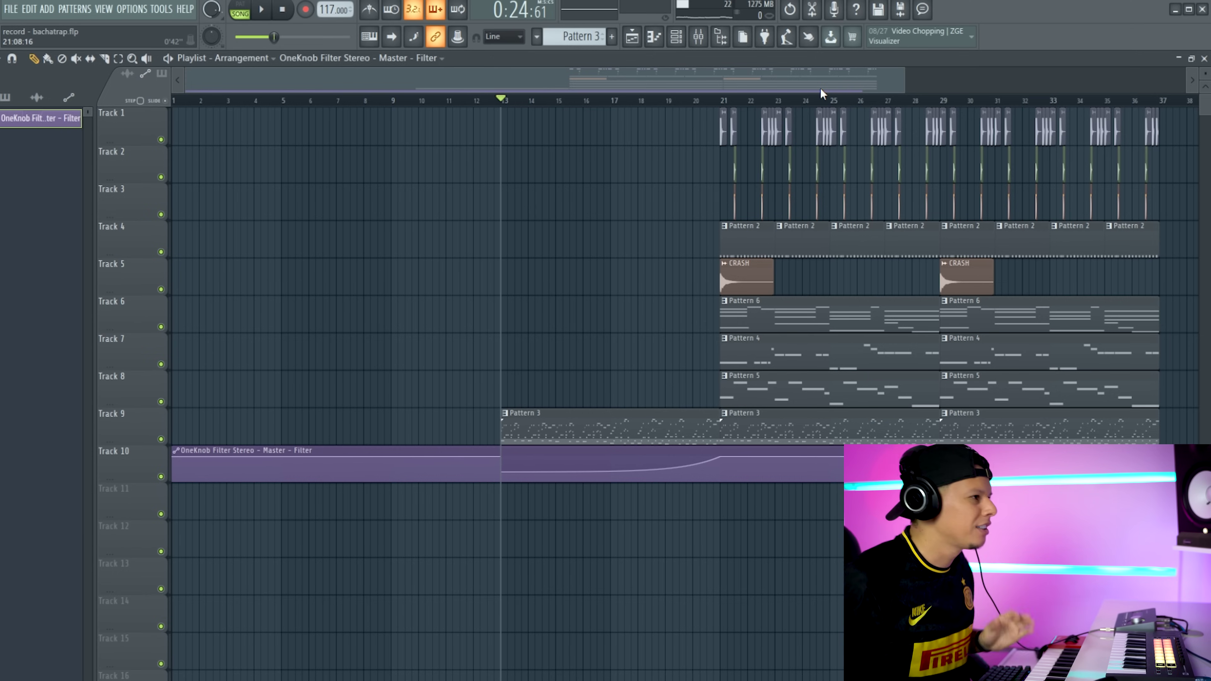
{"action": "left_click_drag", "start_coordinate": [820, 87], "coordinate": [842, 88]}
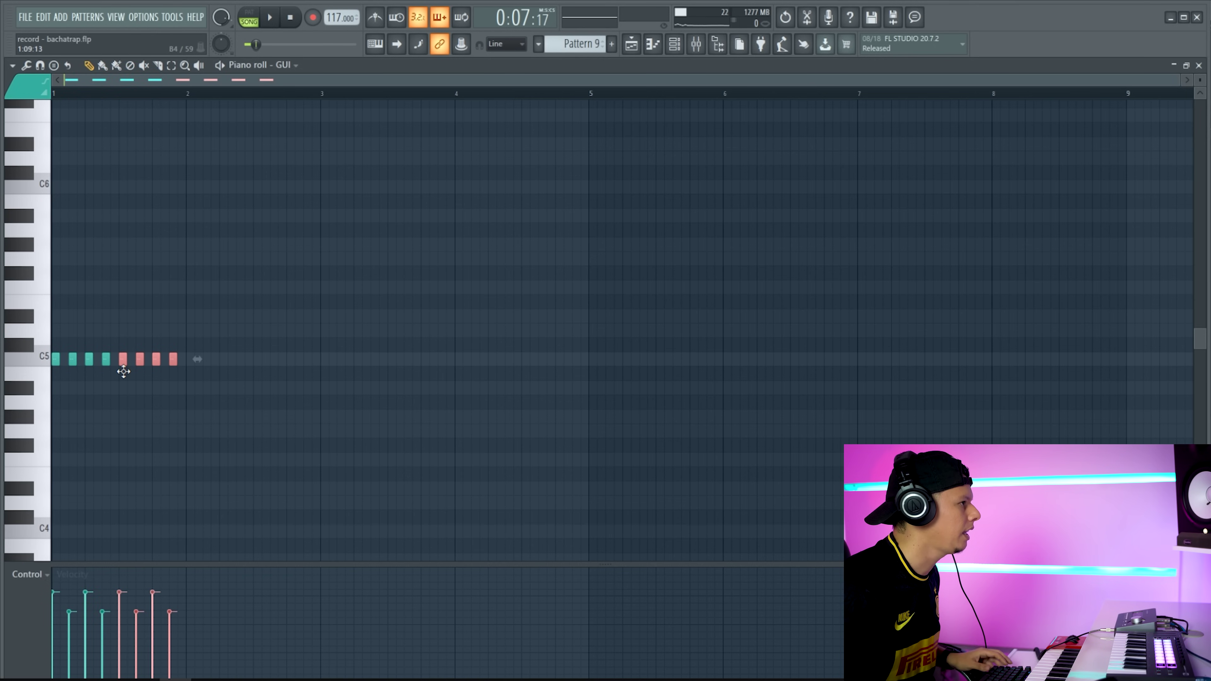
Step: Replace the seventh GUI note in Pattern 9 with a GUI 2 hit on step 13 and play the pattern
{"action": "key", "text": "space"}
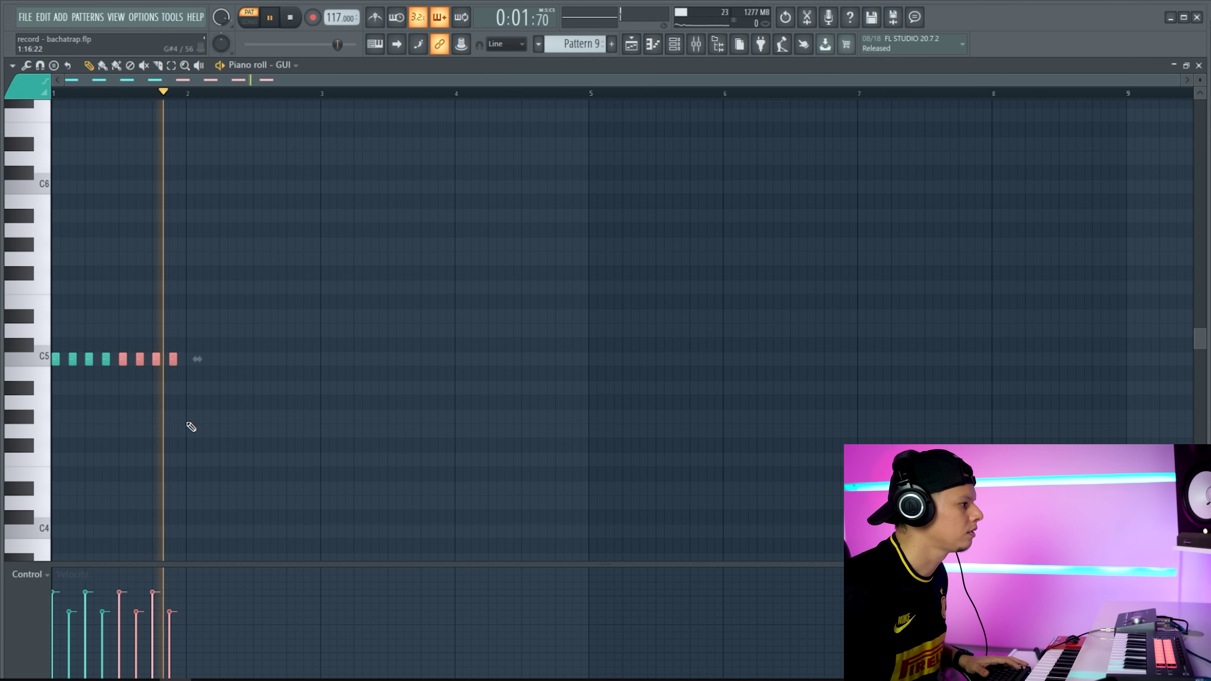
{"action": "key", "text": "space"}
{"action": "key", "text": "ctrl+d"}
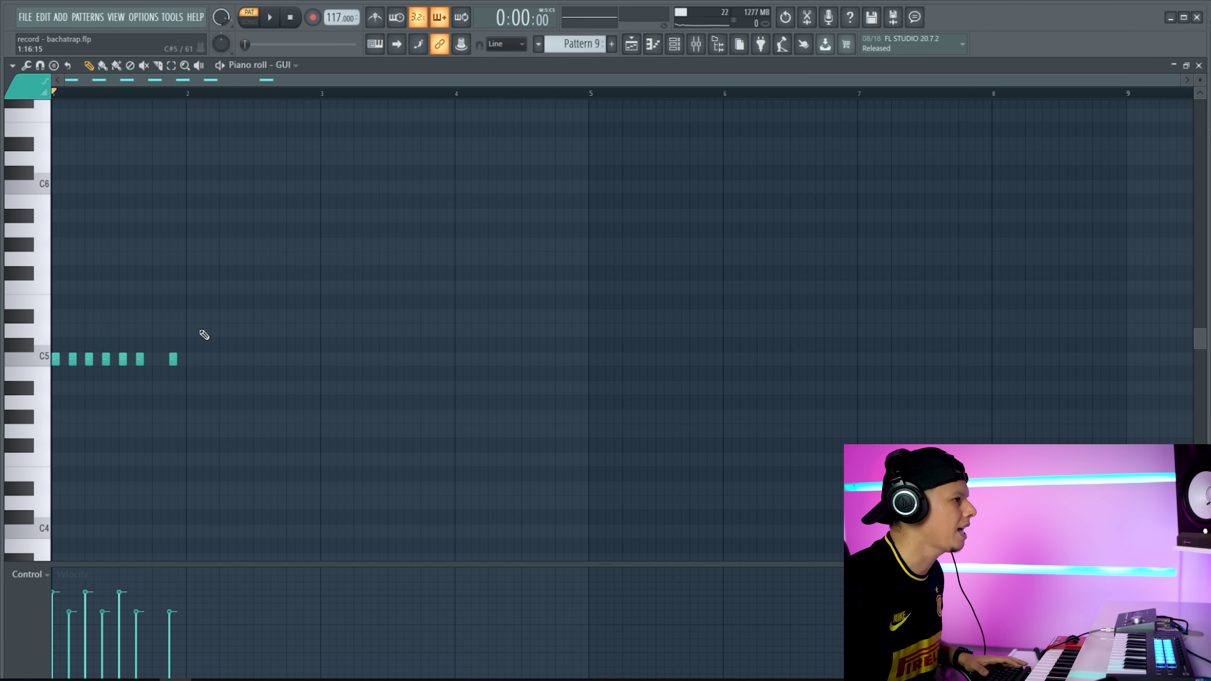
{"action": "left_click", "coordinate": [674, 44]}
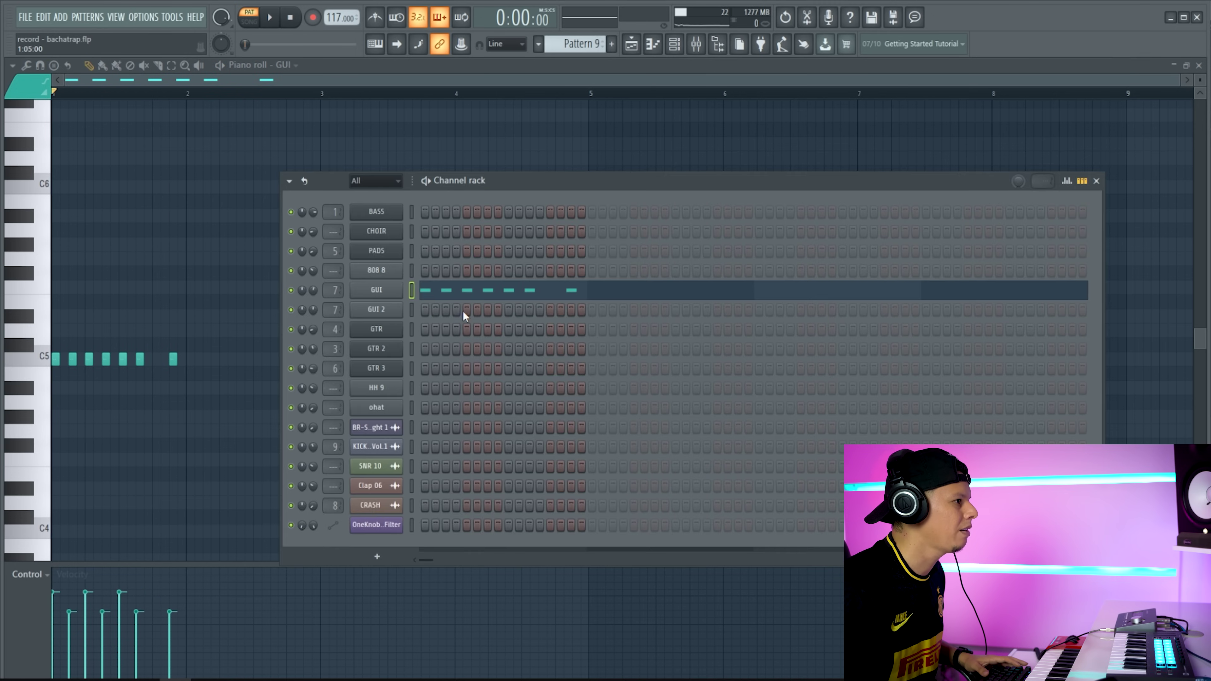
{"action": "key", "text": "space"}
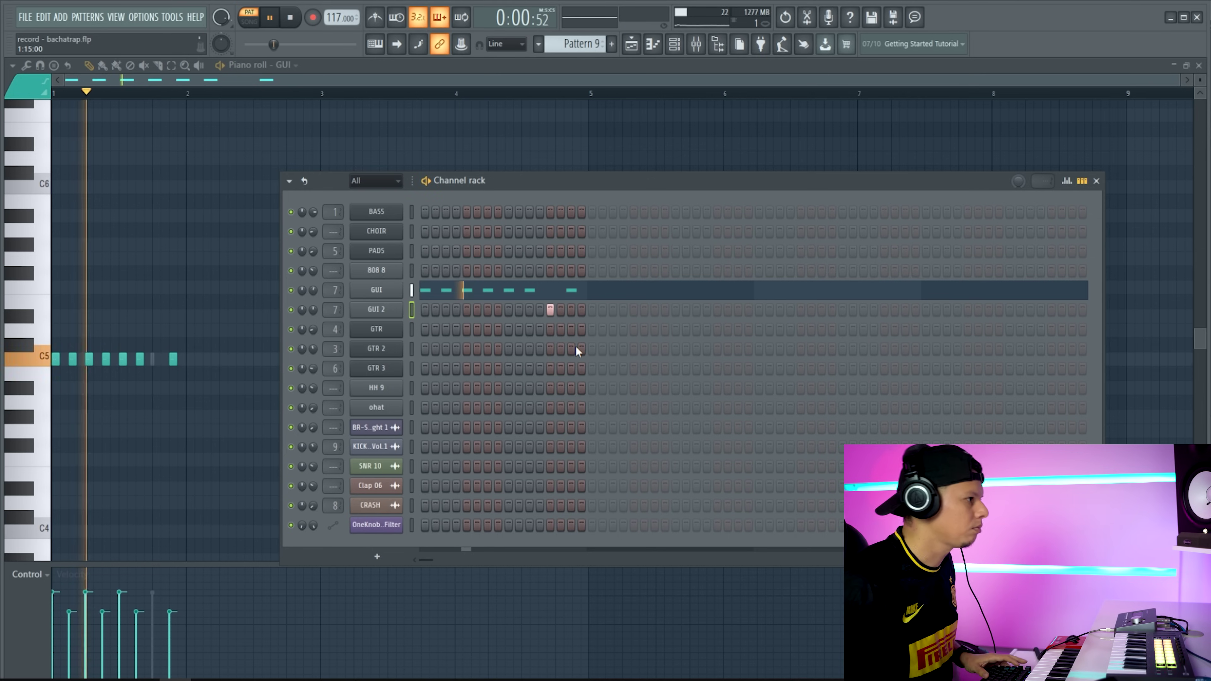
{"action": "key", "text": "space"}
Step: Place four consecutive BR-Straight 1 audio clips on Track 2 from bar 5 to bar 13
{"action": "left_click", "coordinate": [631, 44]}
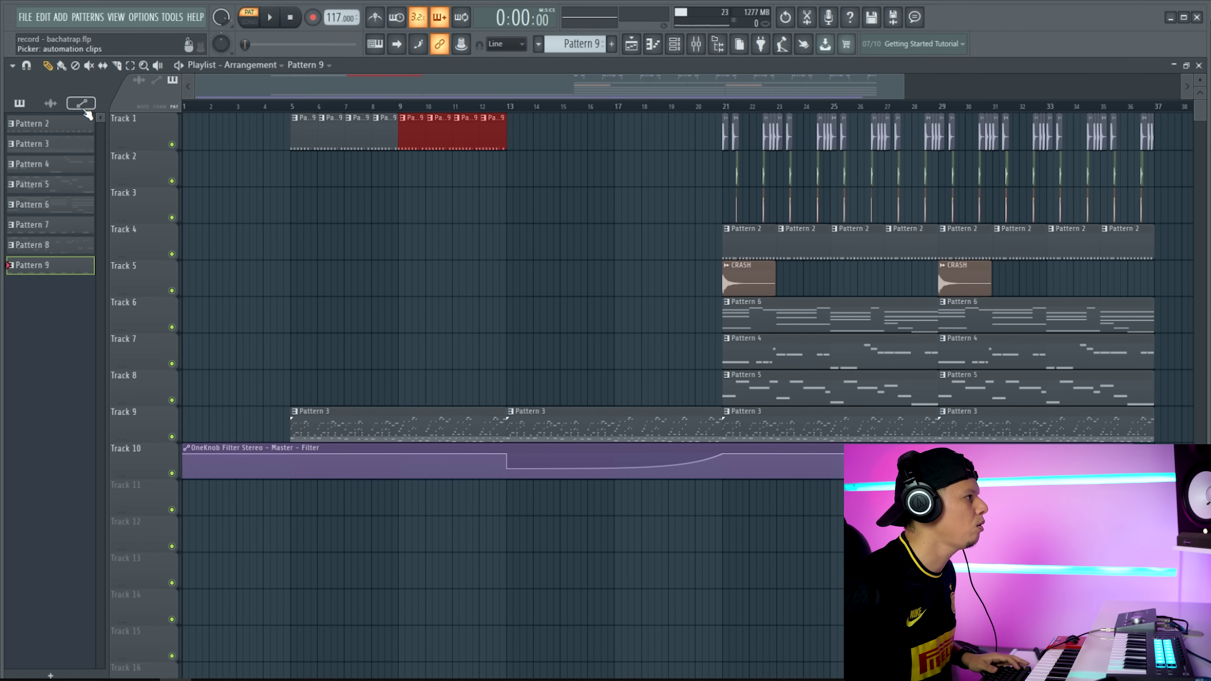
{"action": "left_click", "coordinate": [51, 103]}
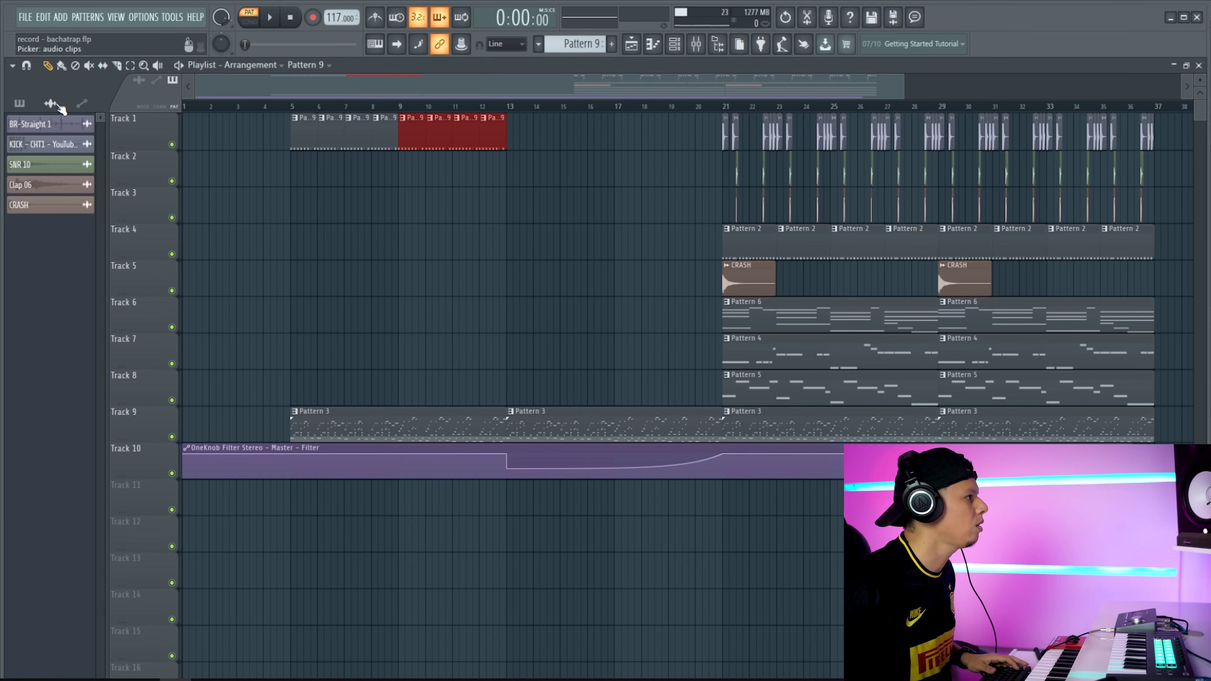
{"action": "left_click", "coordinate": [296, 169]}
{"action": "double_click", "coordinate": [315, 167]}
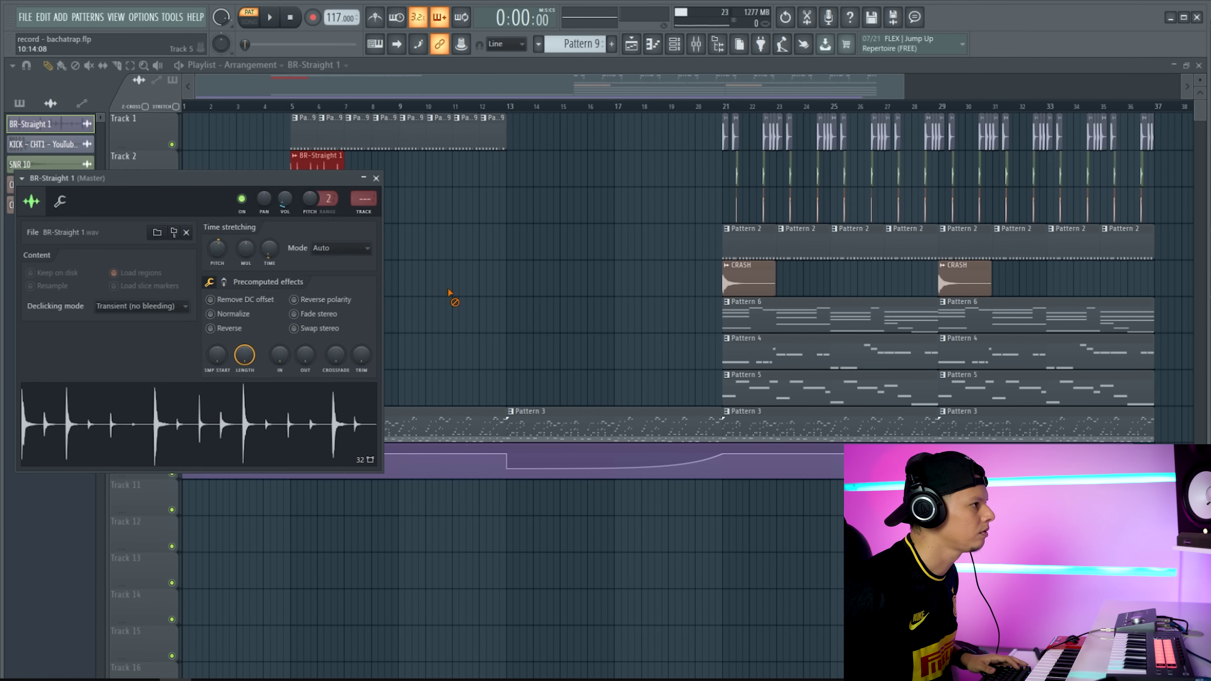
{"action": "left_click", "coordinate": [376, 178]}
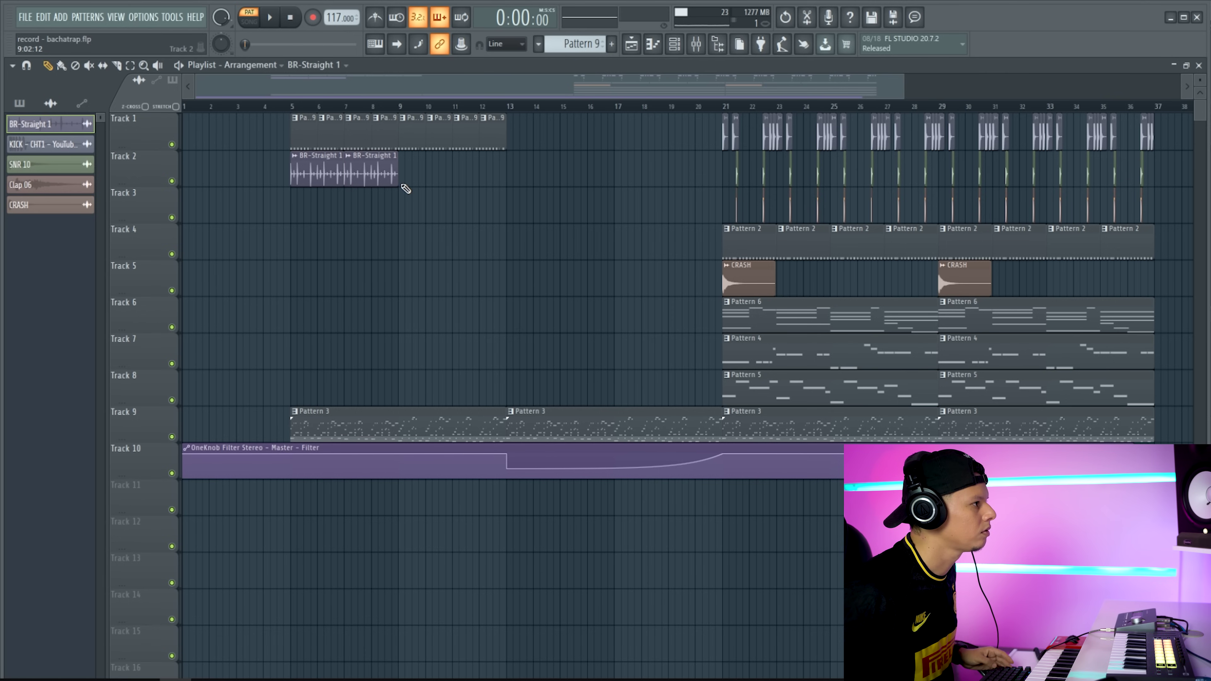
{"action": "left_click_drag", "start_coordinate": [313, 168], "coordinate": [470, 165]}
{"action": "left_click", "coordinate": [517, 279]}
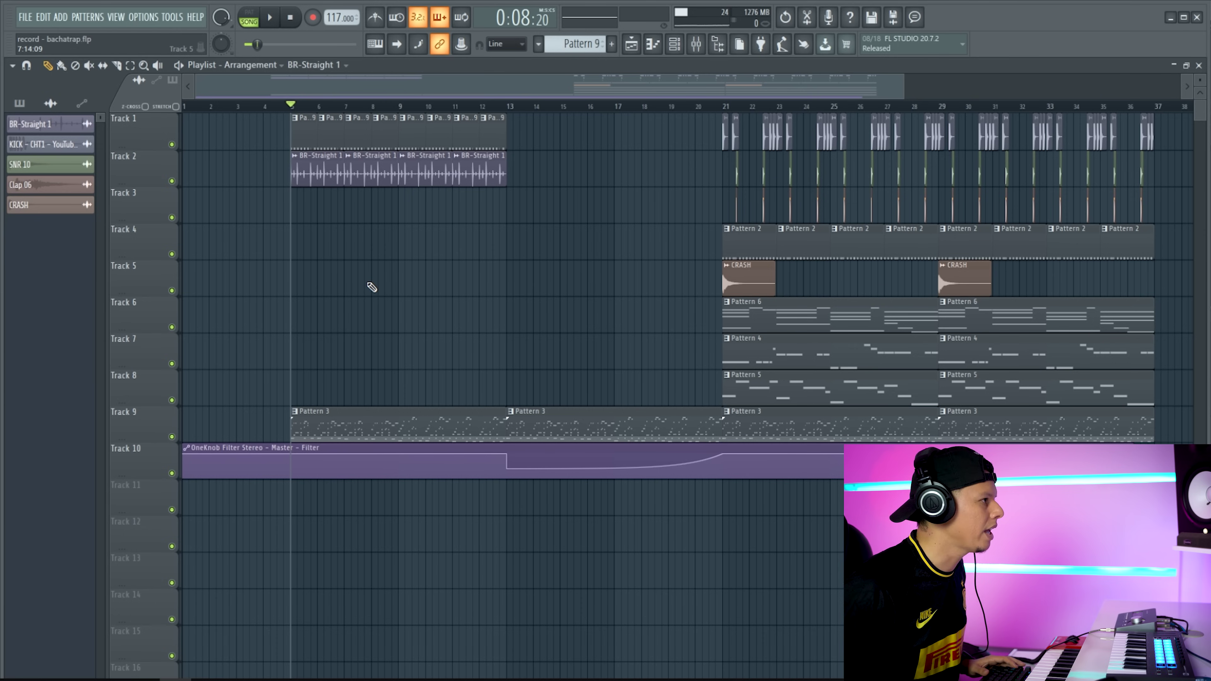
Step: Play the arrangement from bar 5 and open the channel rack
{"action": "key", "text": "space"}
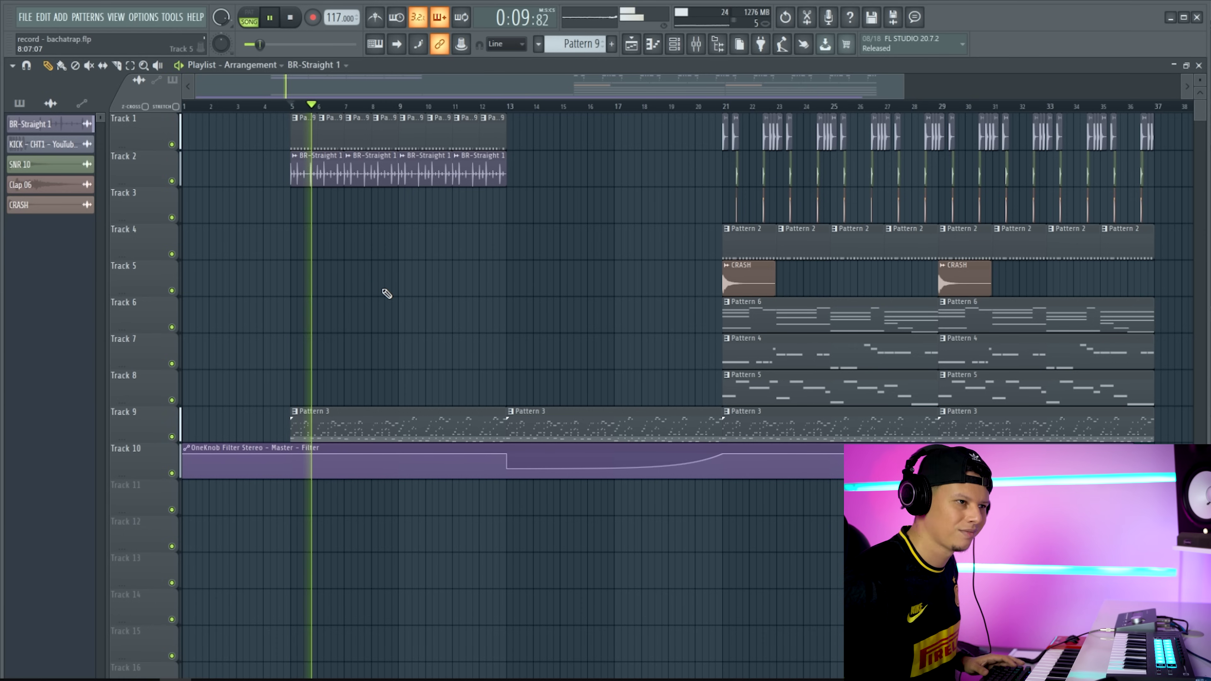
{"action": "key", "text": "space"}
{"action": "left_click", "coordinate": [682, 48]}
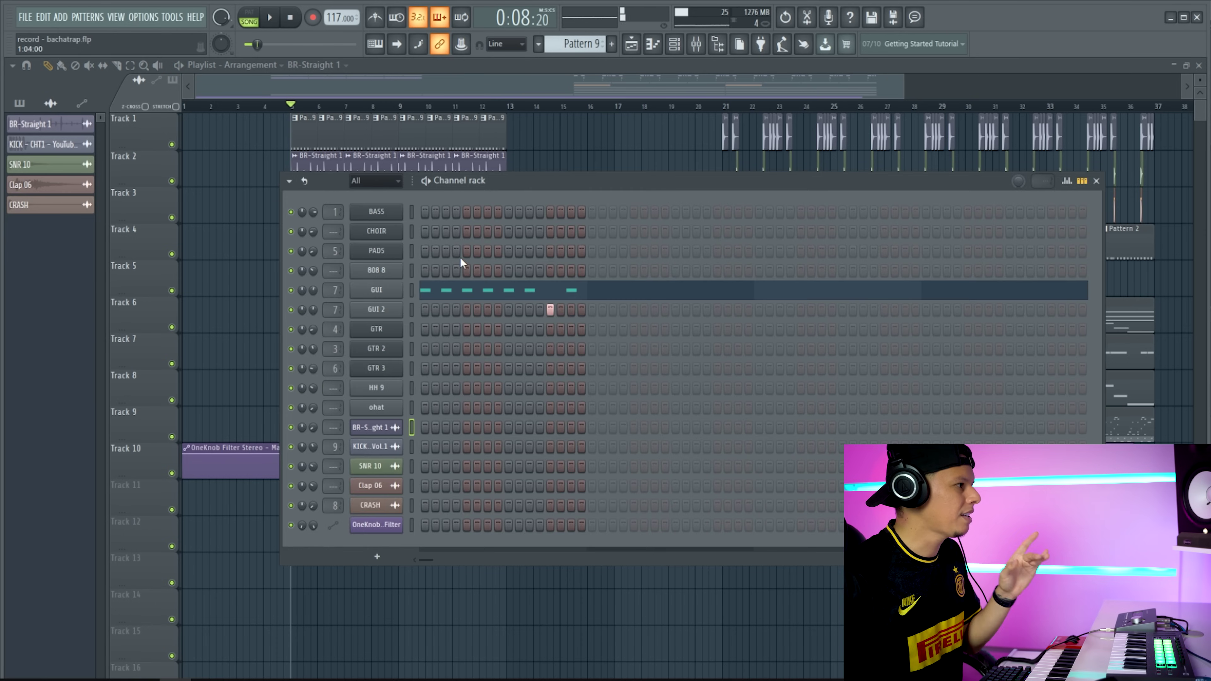
Step: Create a new empty pattern and record a BASS line into it over the arrangement from bar 5 to bar 13
{"action": "key", "text": "F4"}
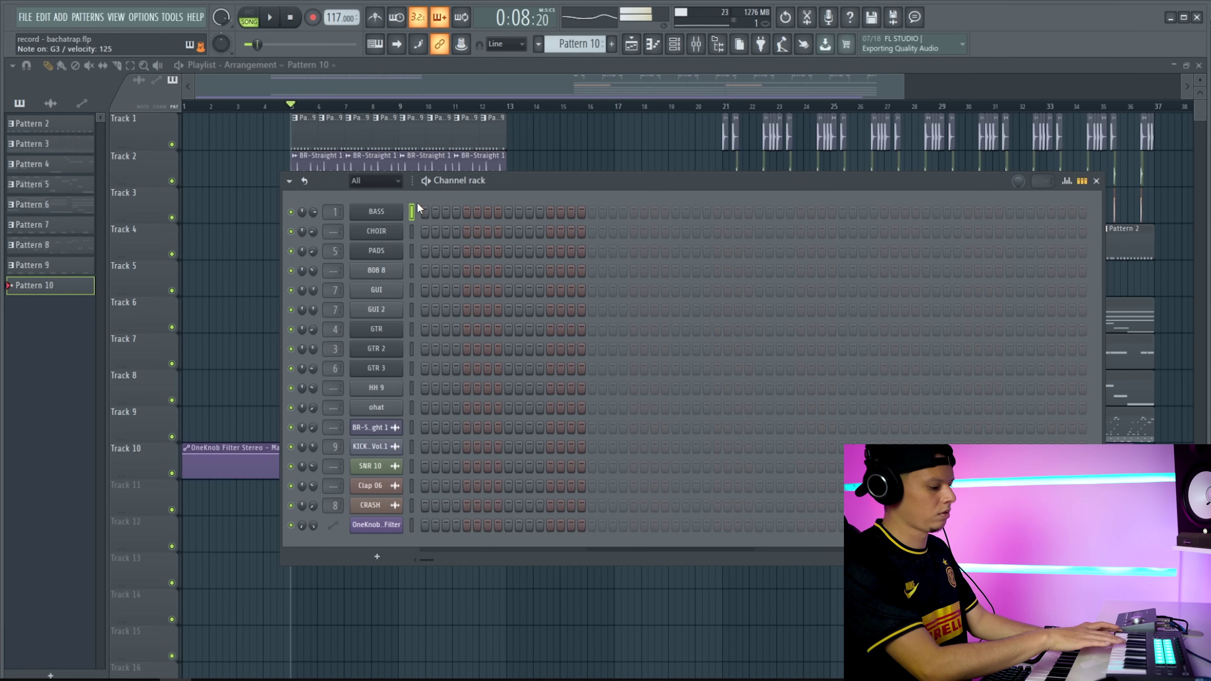
{"action": "key", "text": "F6"}
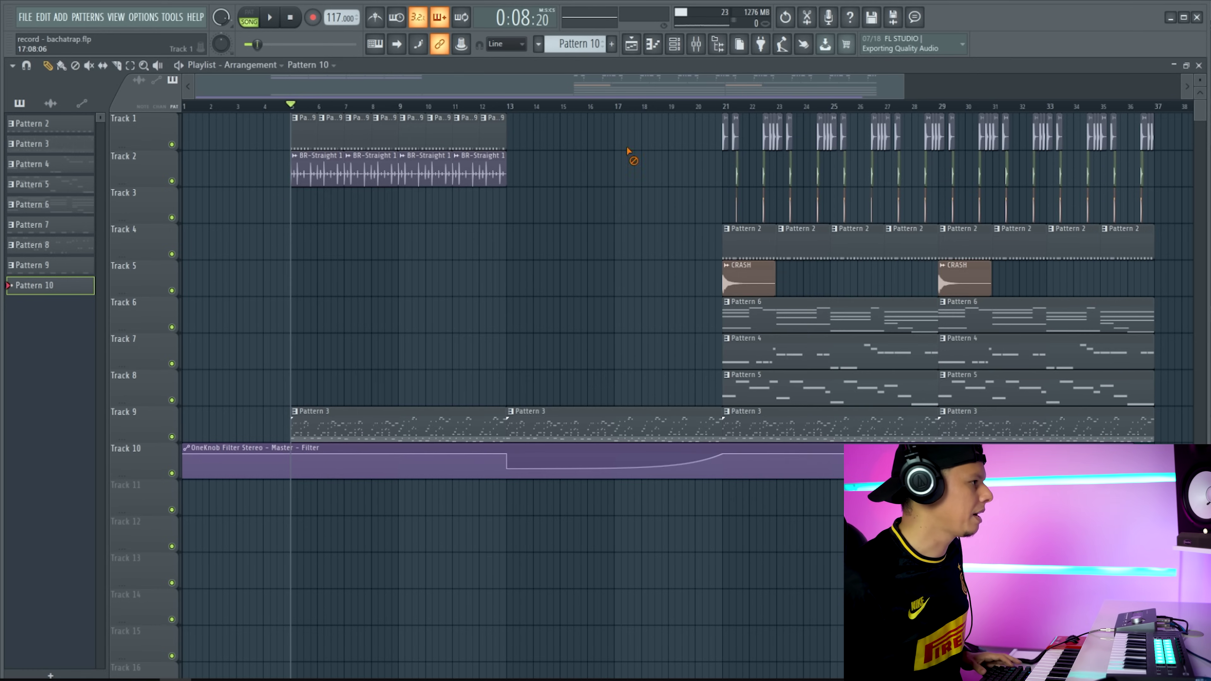
{"action": "key", "text": "F4"}
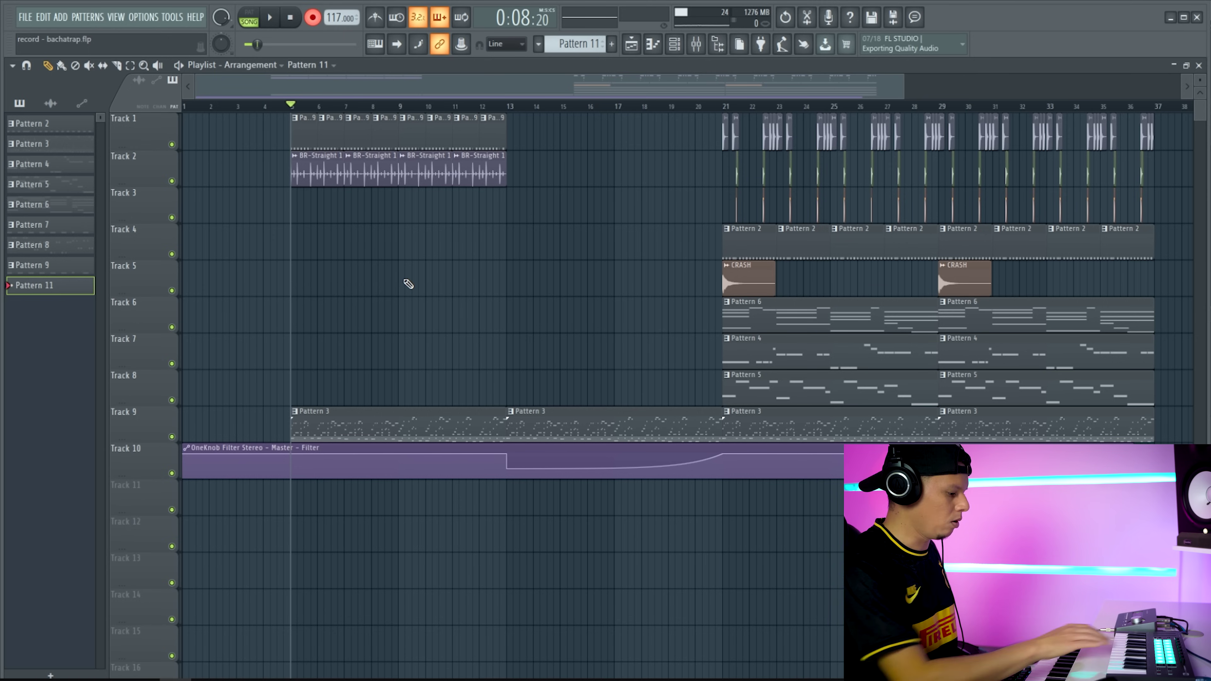
{"action": "key", "text": "space"}
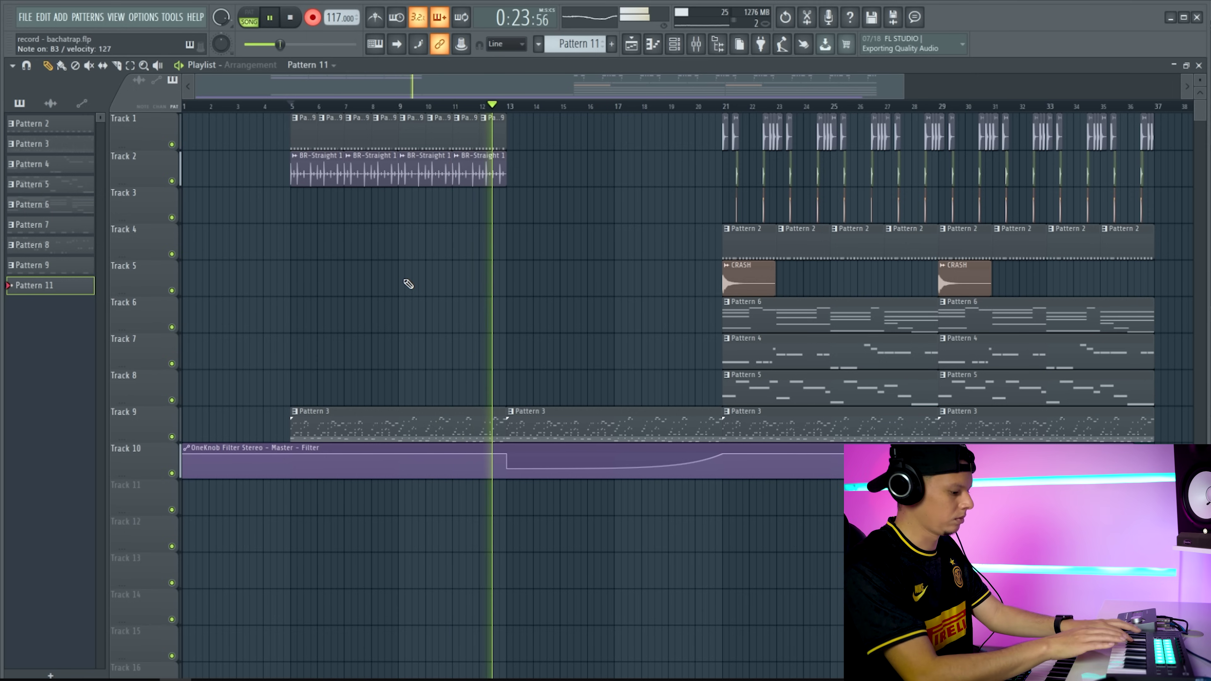
{"action": "key", "text": "space"}
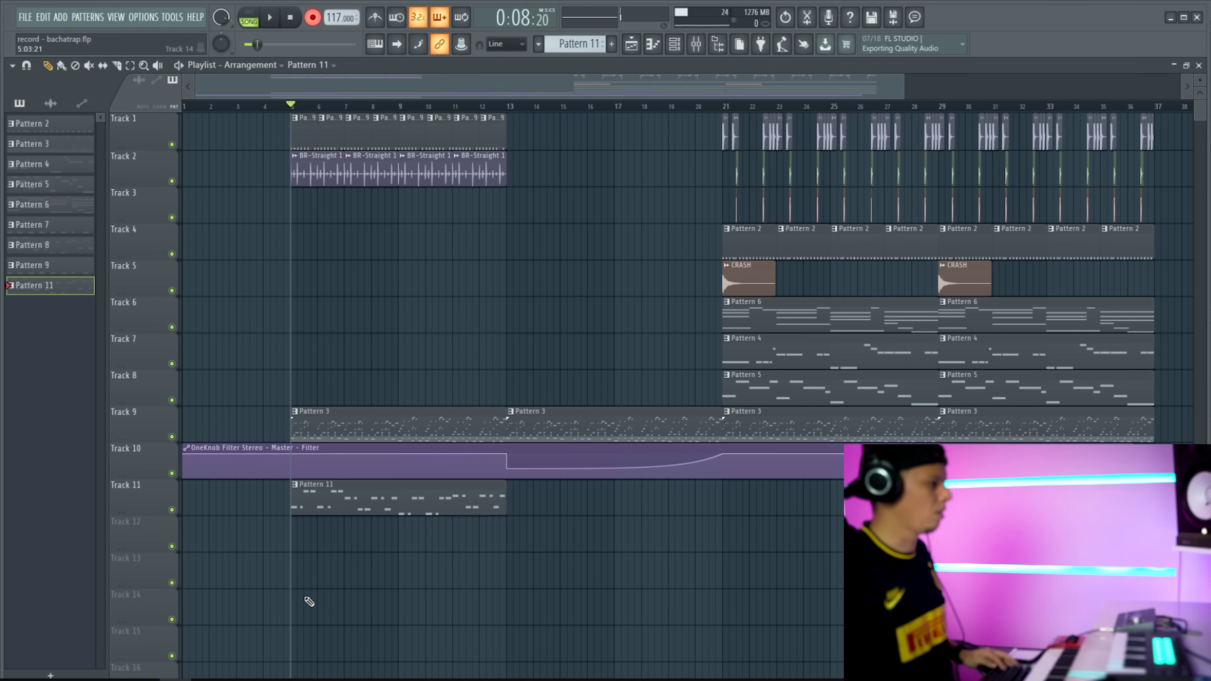
Step: Turn recording off, play Pattern 11's BASS notes and shorten the pickup notes, including A#3 in bar 3 and D#3 in bar 6
{"action": "double_click", "coordinate": [365, 497]}
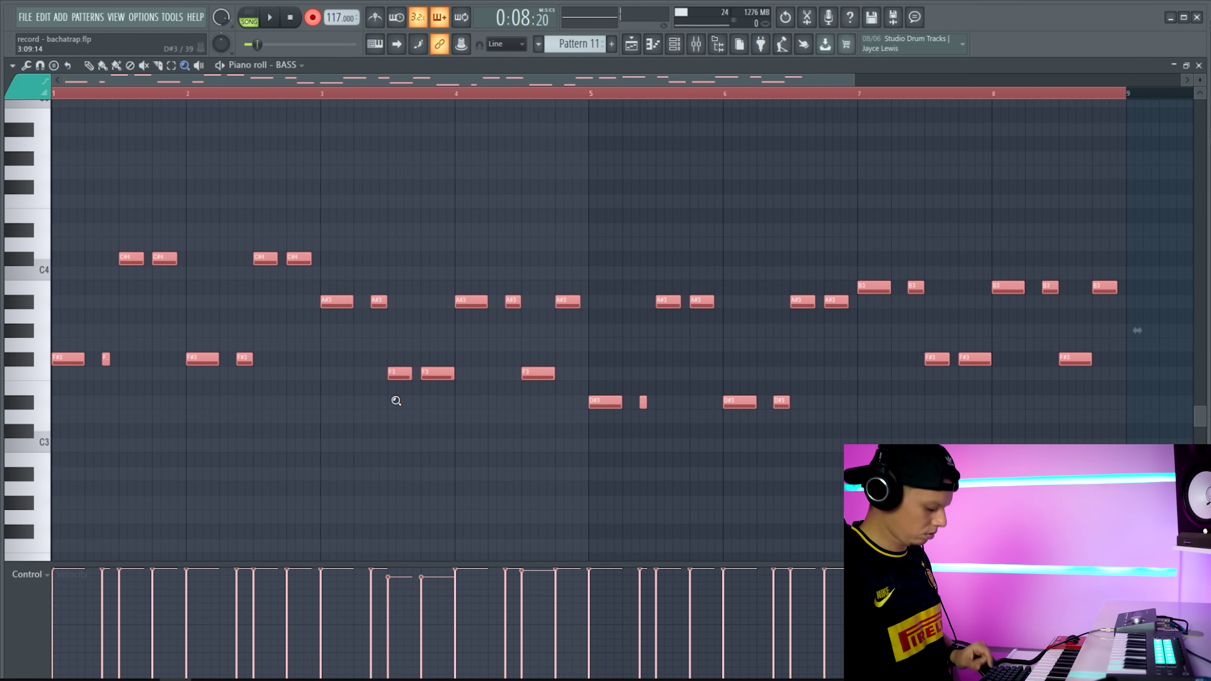
{"action": "left_click", "coordinate": [313, 17]}
{"action": "key", "text": "space"}
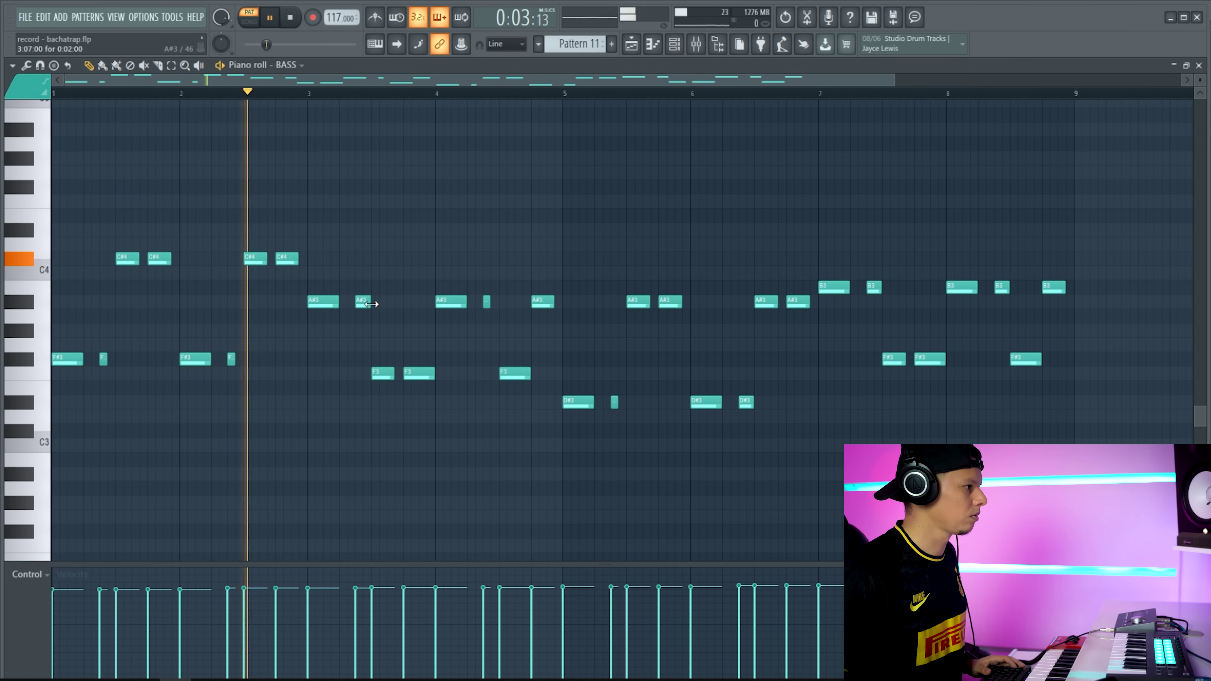
{"action": "left_click_drag", "start_coordinate": [372, 304], "coordinate": [362, 304]}
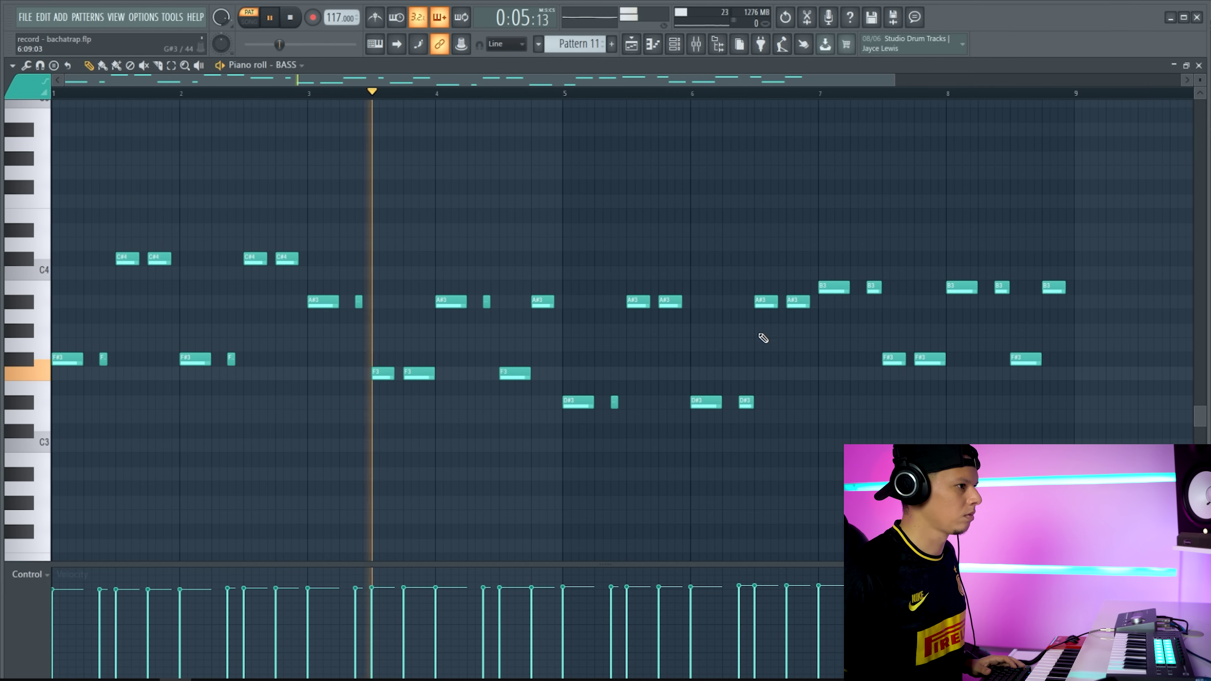
{"action": "left_click_drag", "start_coordinate": [754, 402], "coordinate": [746, 401]}
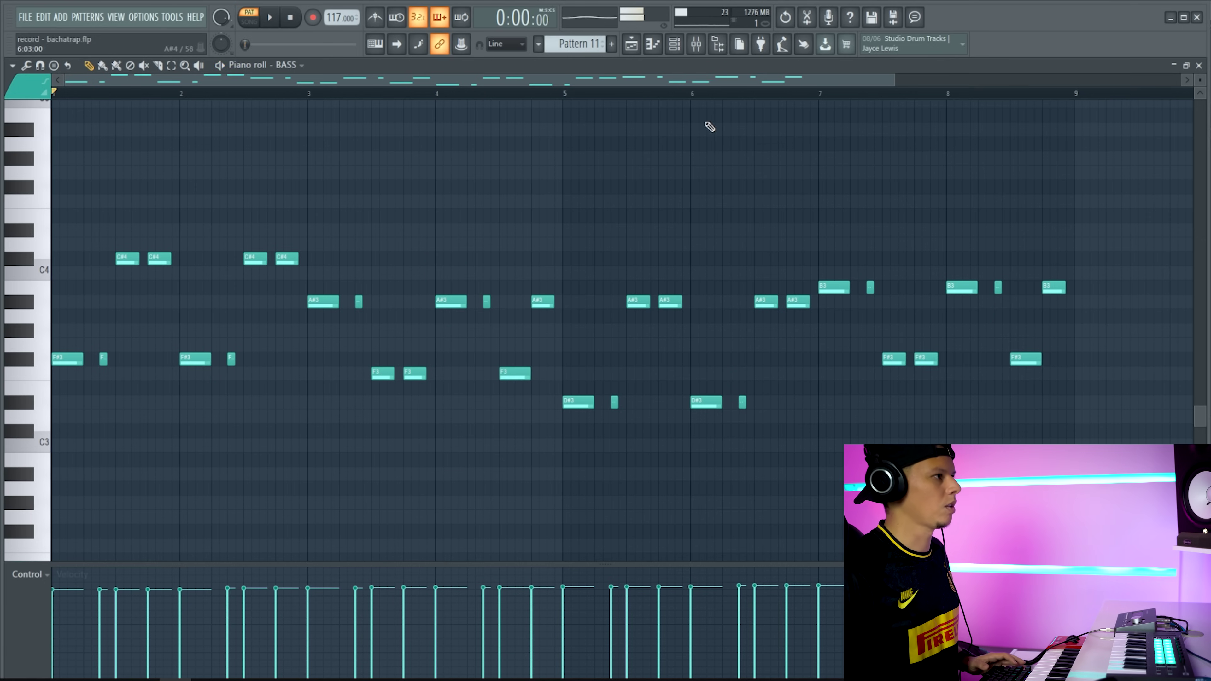
Step: Load the 30Hz + 18kHz cut preset in the master's Fruity parametric EQ 2 and raise its band 1 high pass to about 616 Hz
{"action": "left_click", "coordinate": [632, 47]}
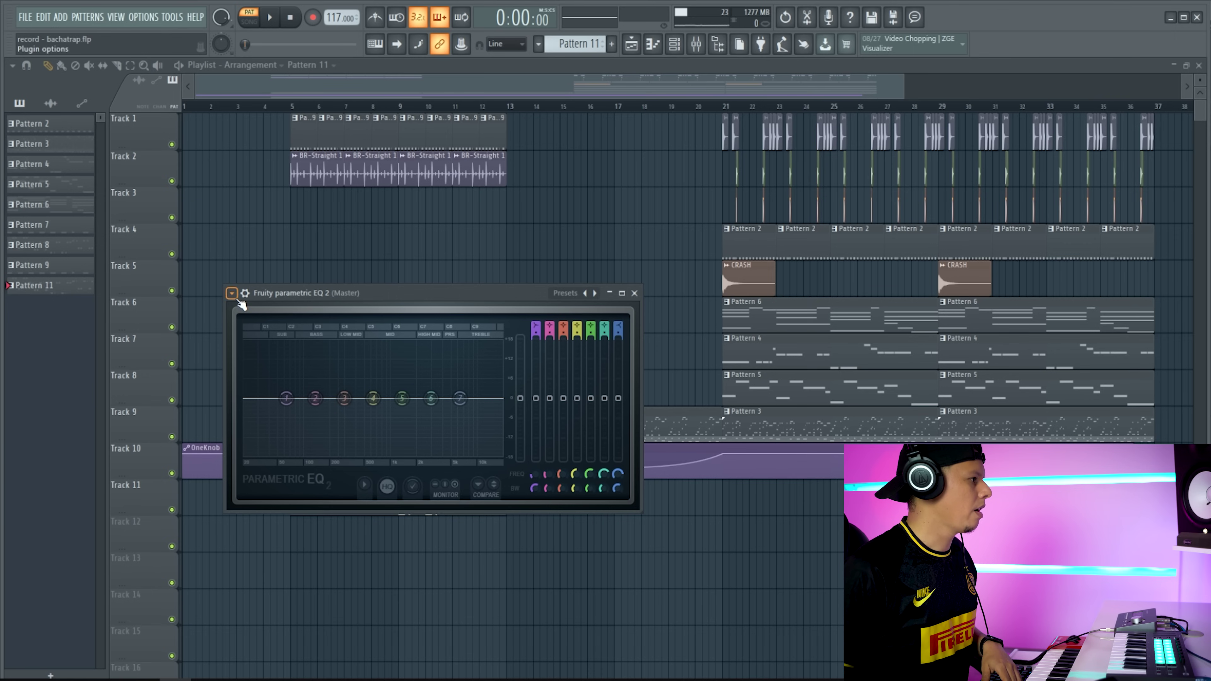
{"action": "left_click", "coordinate": [232, 294]}
{"action": "mouse_move", "coordinate": [364, 344]}
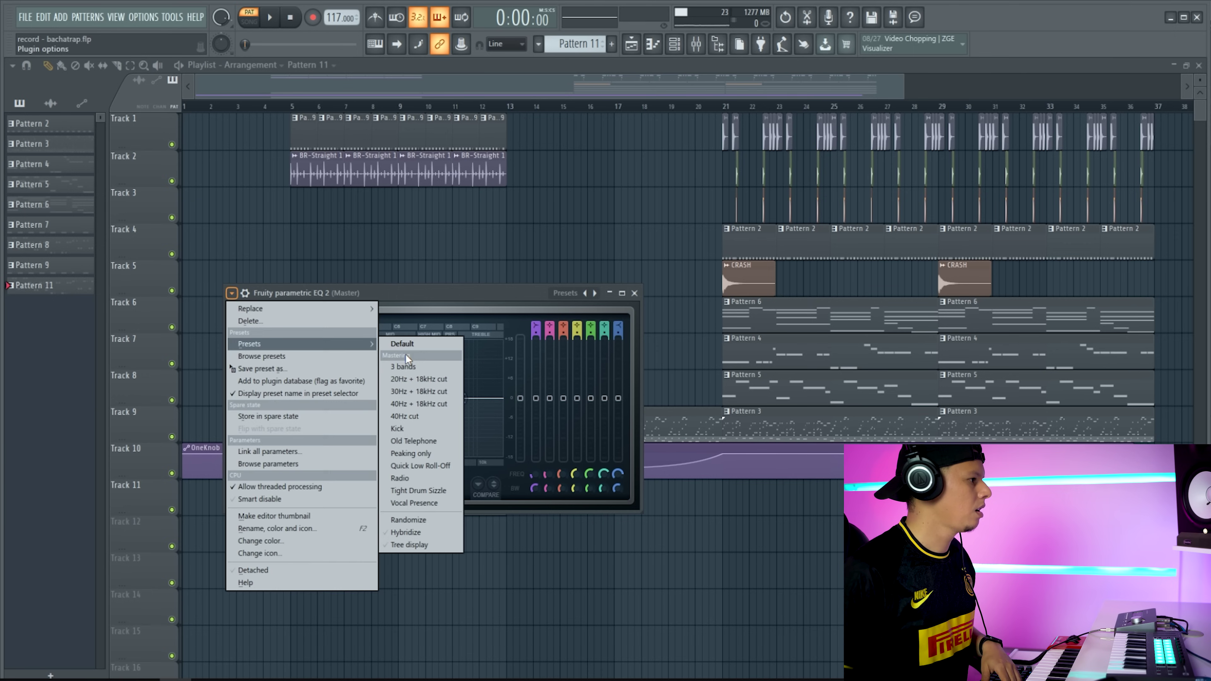
{"action": "left_click", "coordinate": [426, 393]}
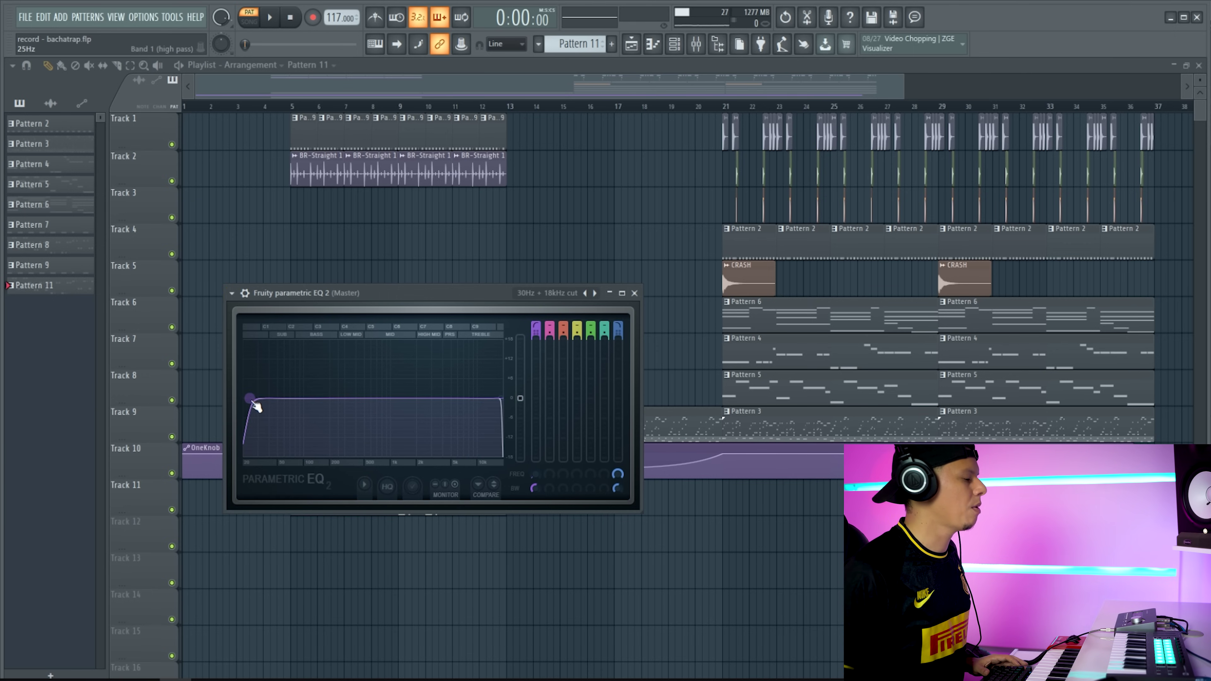
{"action": "left_click", "coordinate": [293, 110]}
{"action": "left_click_drag", "start_coordinate": [338, 398], "coordinate": [371, 397]}
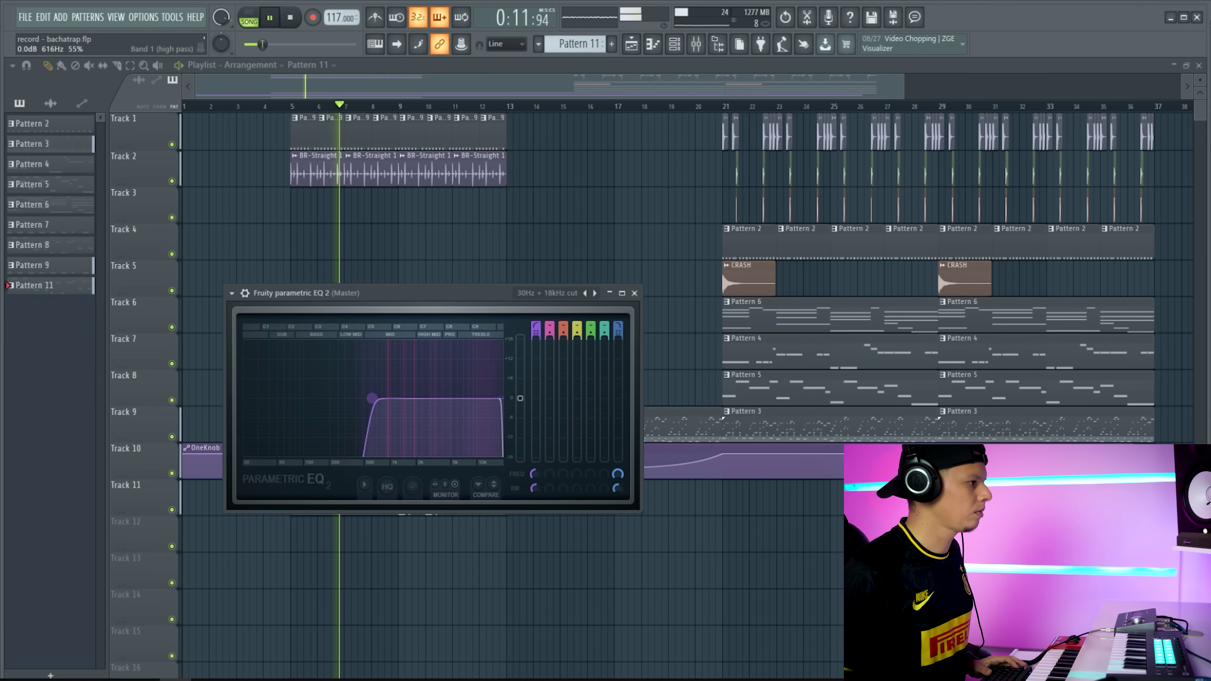
{"action": "key", "text": "space"}
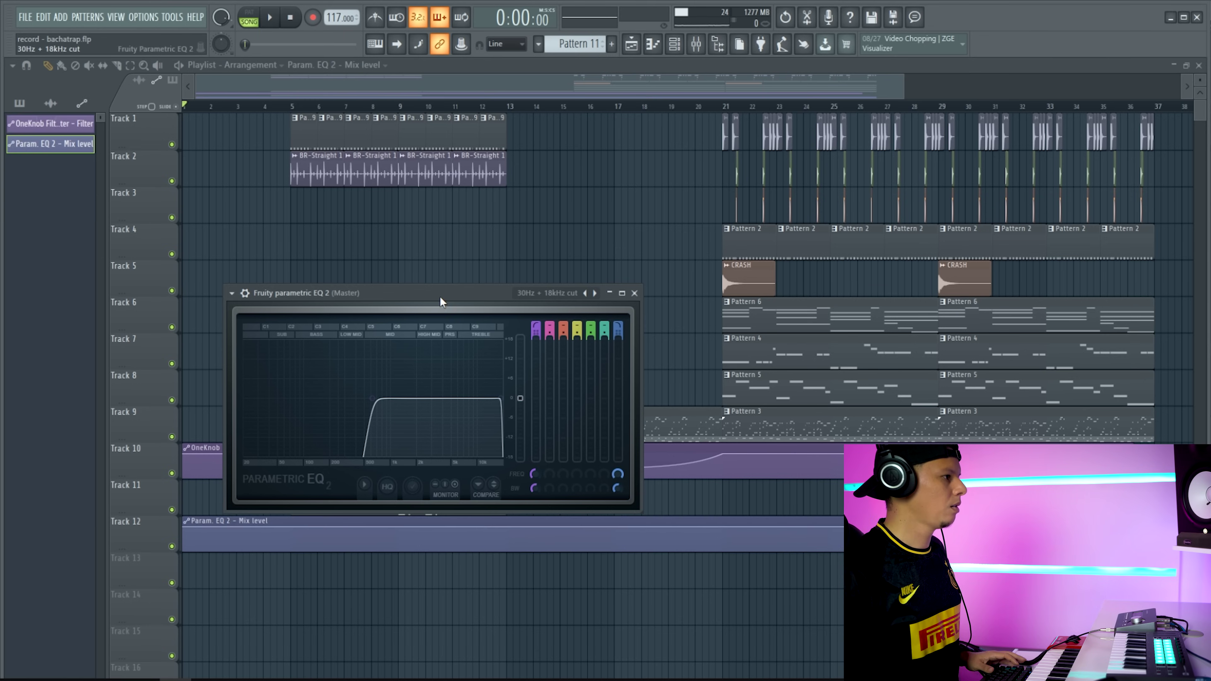
Step: Shape the Param. EQ 2 mix level automation on Track 12 to drop to its minimum at bar 13 and play the transition
{"action": "left_click_drag", "start_coordinate": [439, 300], "coordinate": [443, 167]}
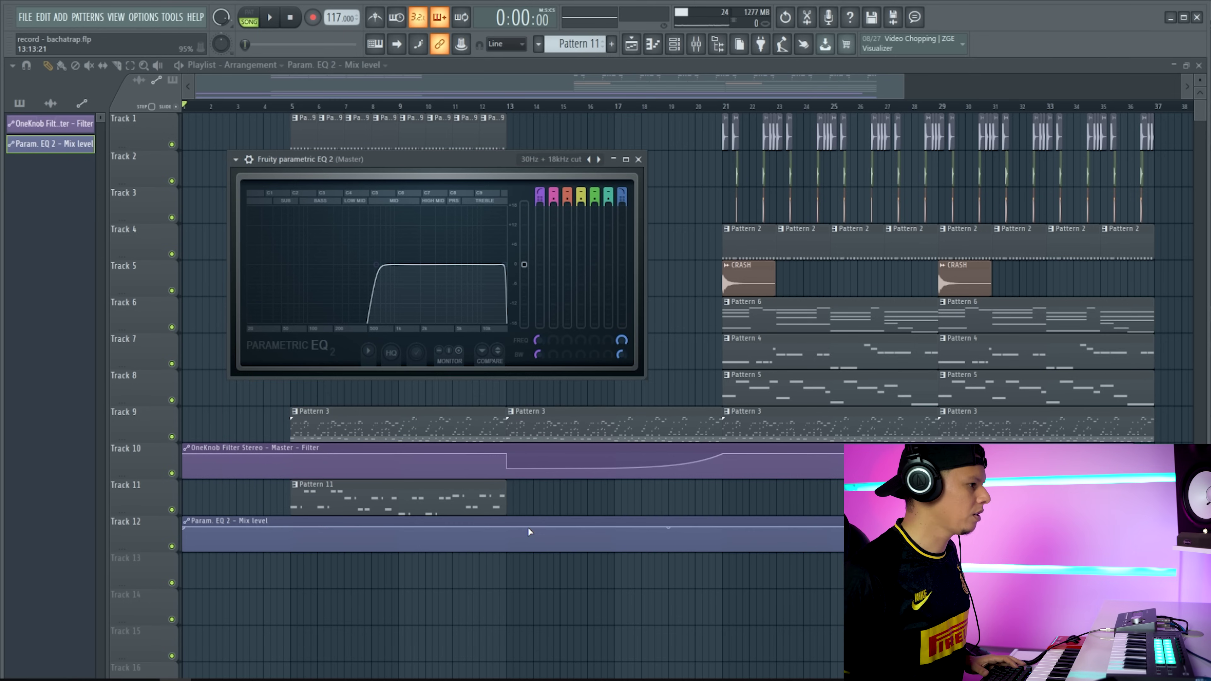
{"action": "mouse_move", "coordinate": [528, 532]}
{"action": "left_mouse_down"}
{"action": "mouse_move", "coordinate": [506, 541]}
{"action": "mouse_move", "coordinate": [521, 544]}
{"action": "left_mouse_up"}
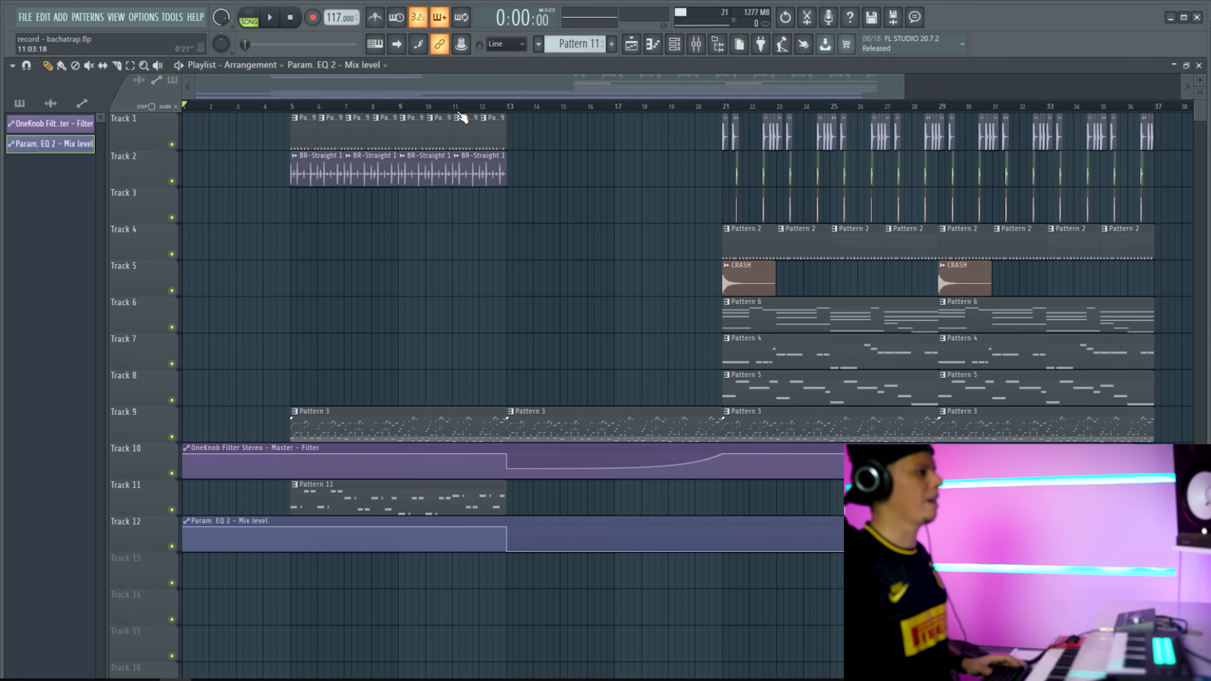
{"action": "key", "text": "space"}
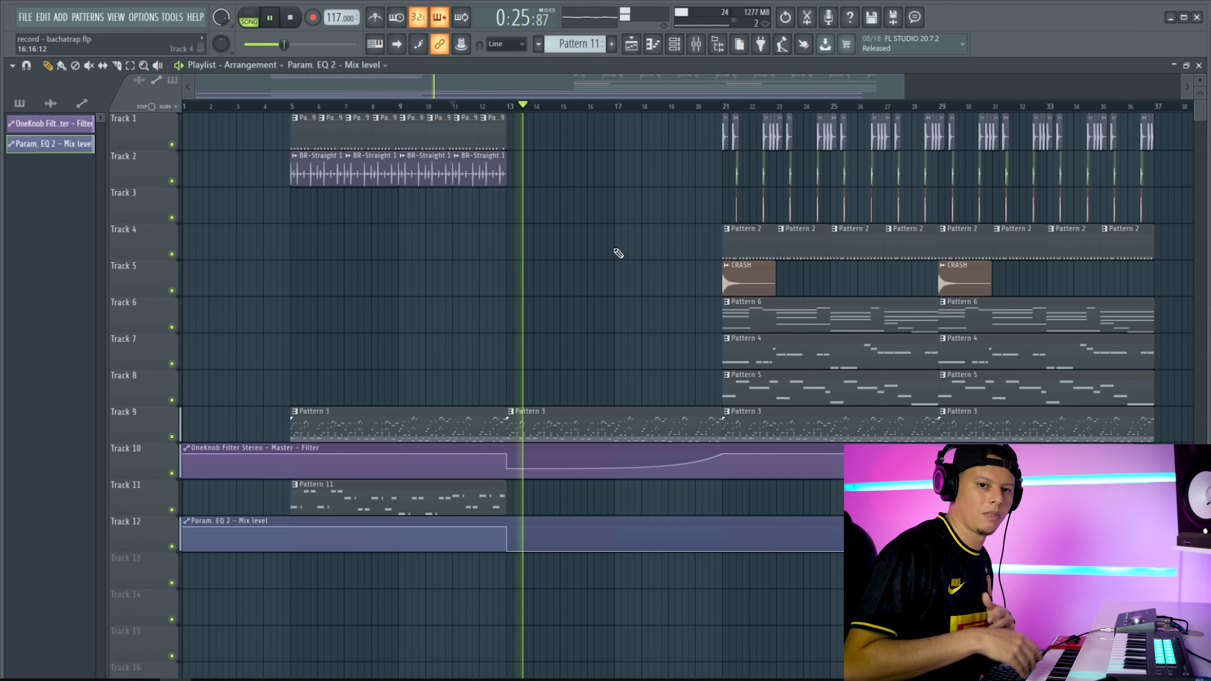
{"action": "key", "text": "space"}
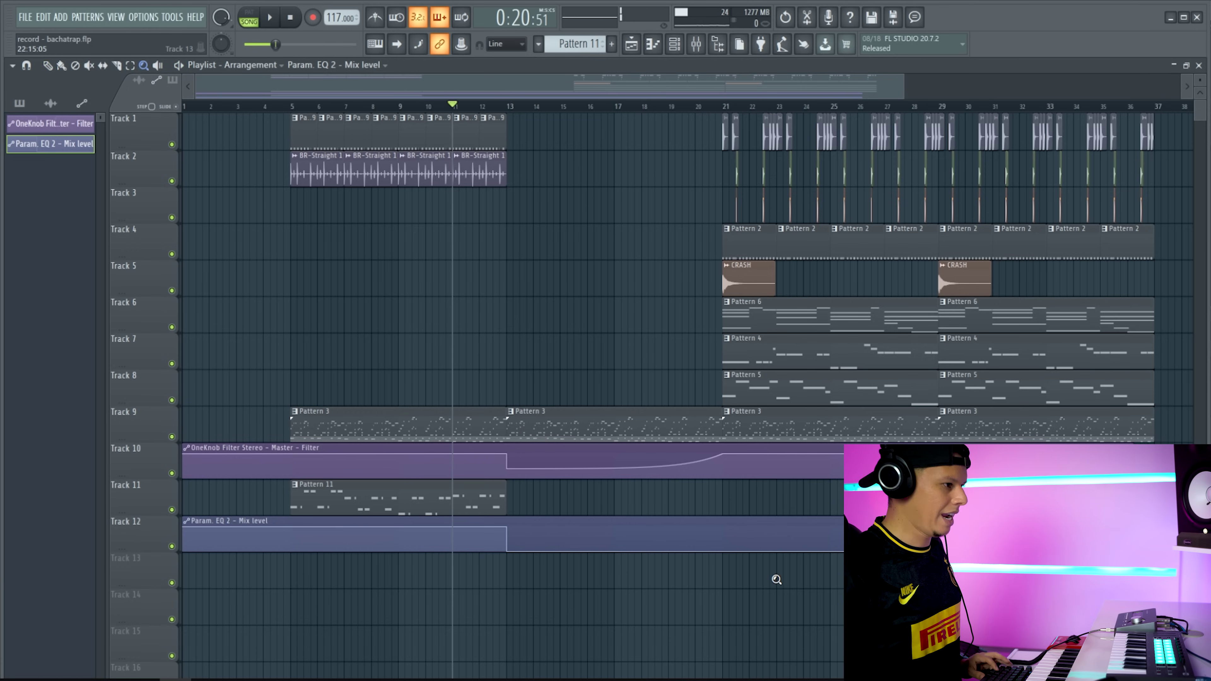
Step: Curve the OneKnob filter automation's drop just before bar 13 on Track 10 and play the transition
{"action": "left_click_drag", "start_coordinate": [776, 580], "coordinate": [369, 114]}
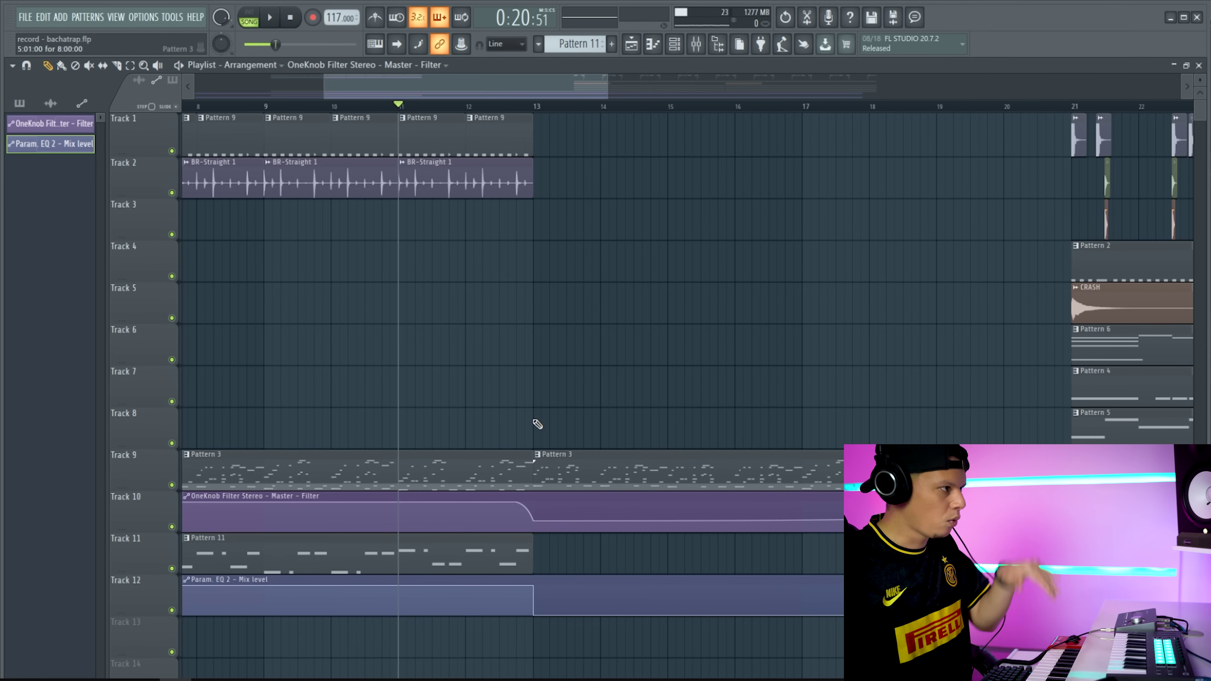
{"action": "key", "text": "space"}
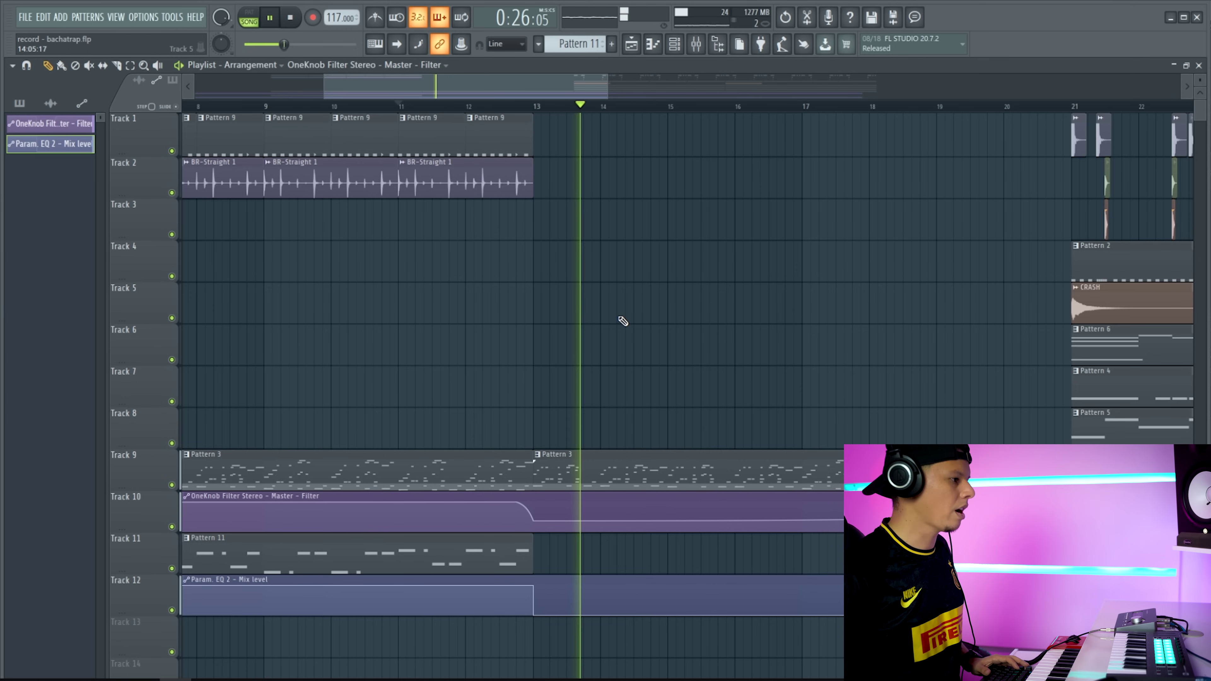
{"action": "key", "text": "z"}
{"action": "right_click", "coordinate": [573, 389]}
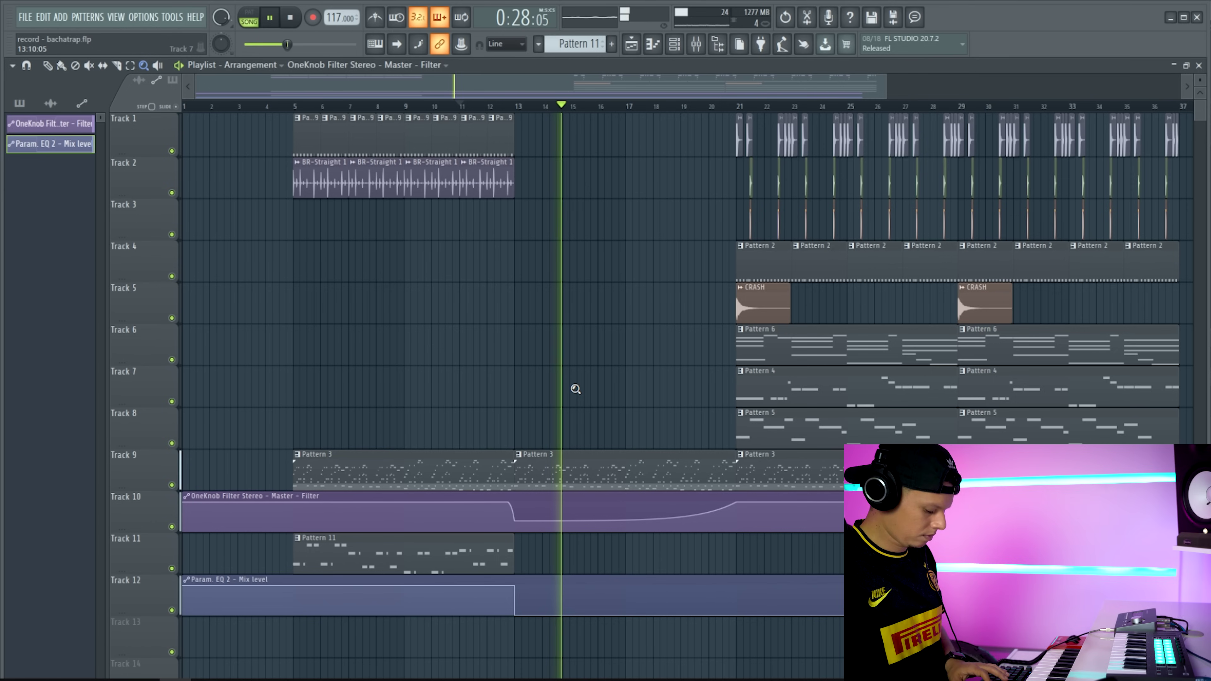
{"action": "key", "text": "p"}
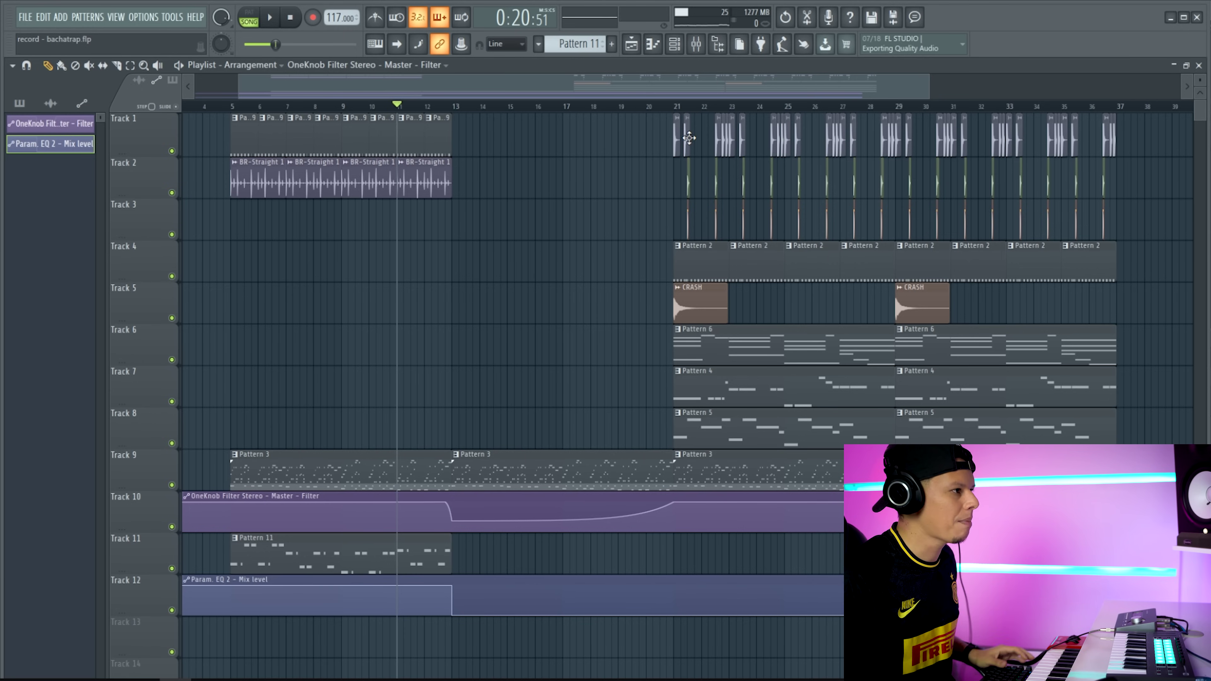
Step: Play the drums and crash on Tracks 1 to 5 from bar 21, and replay them with Track 7 unmuted
{"action": "right_click", "coordinate": [172, 277]}
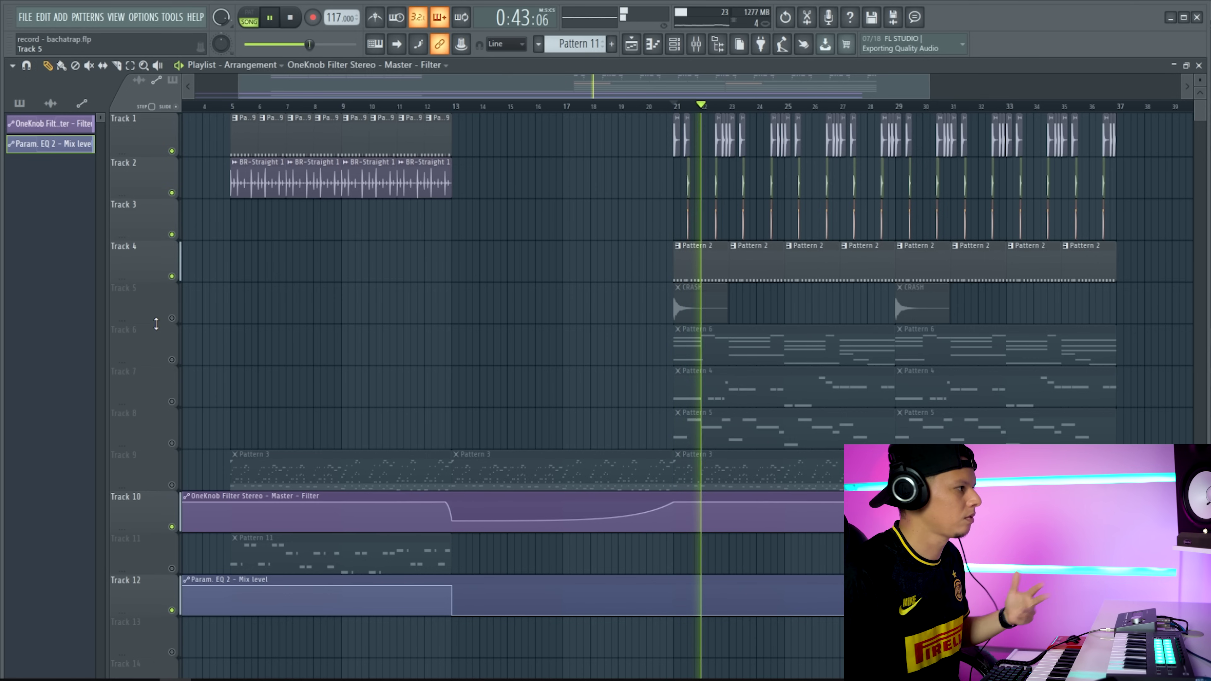
{"action": "left_click", "coordinate": [171, 318]}
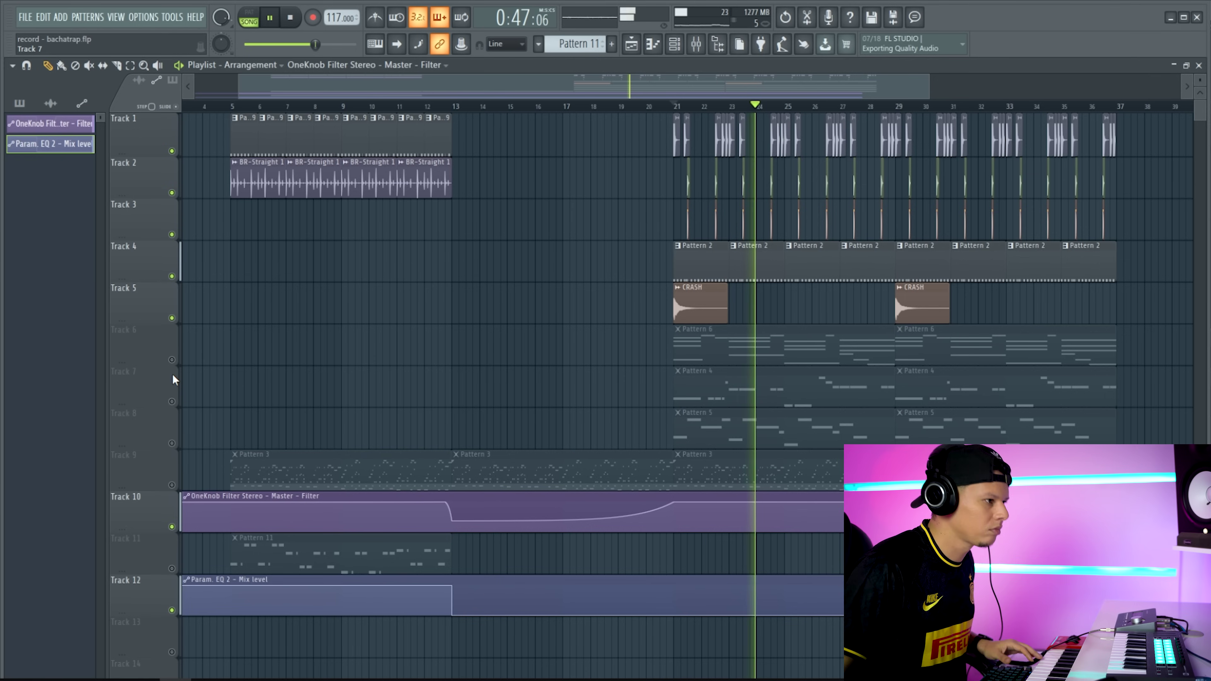
{"action": "key", "text": "space"}
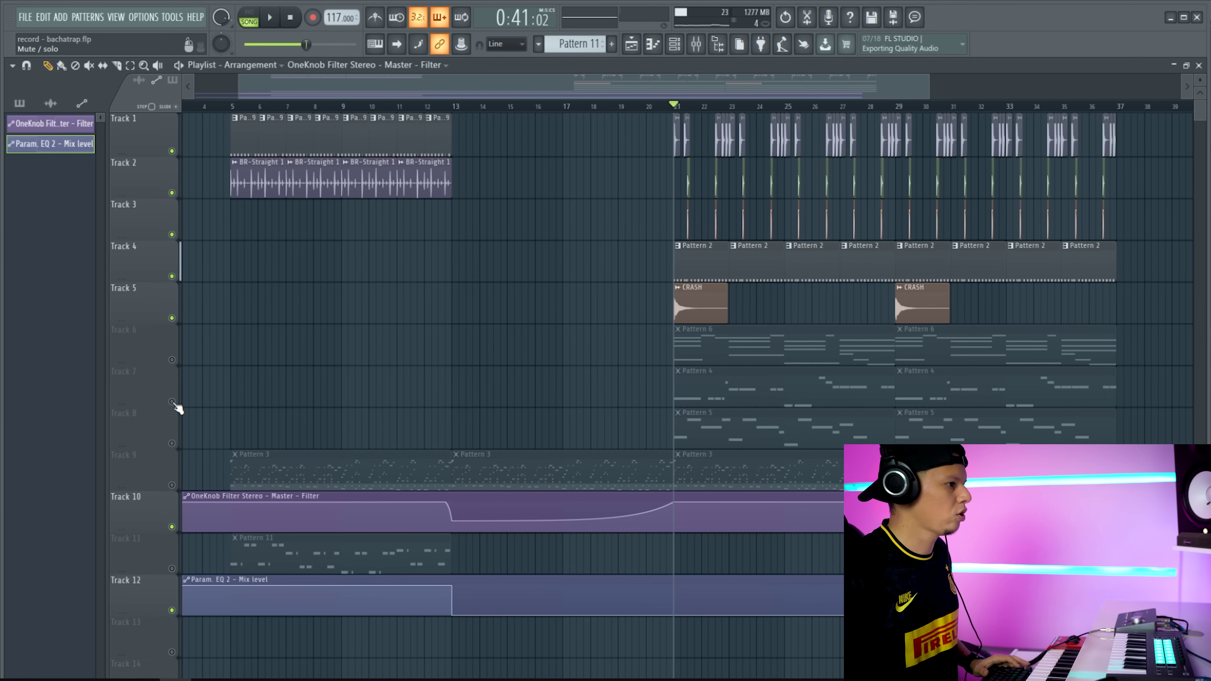
{"action": "left_click", "coordinate": [172, 402]}
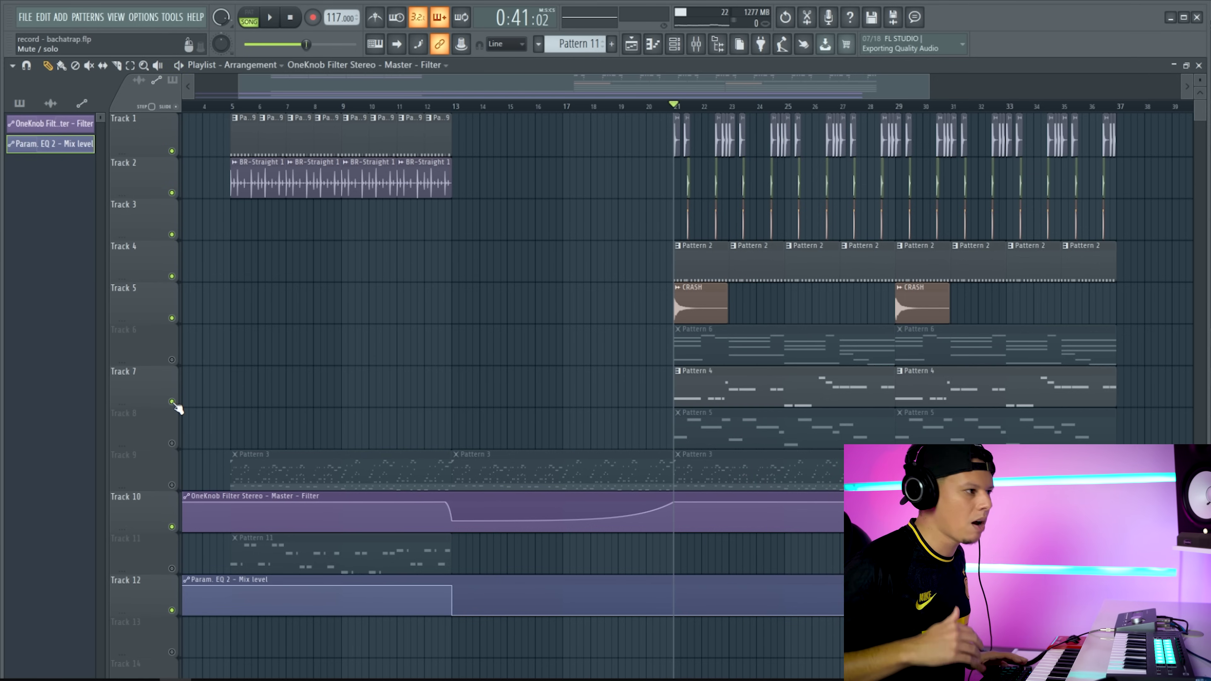
{"action": "key", "text": "space"}
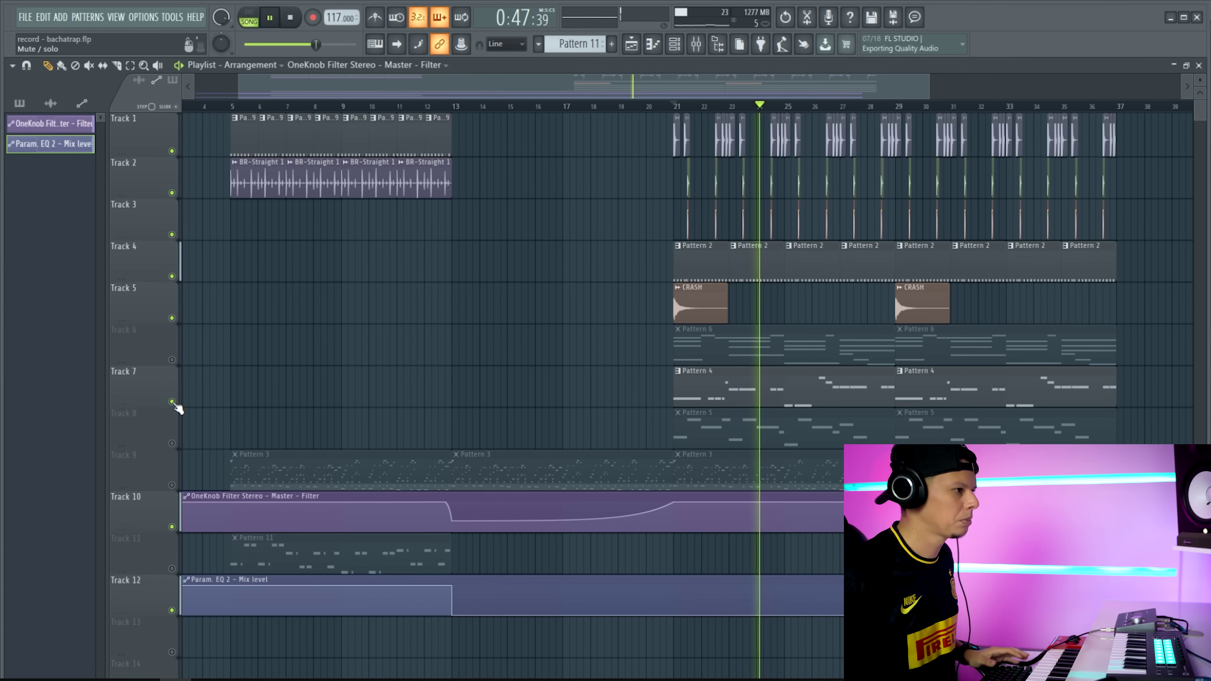
{"action": "key", "text": "space"}
Step: Isolate Tracks 6 and 8, enable the automation on Tracks 12 and 10, and play from bar 21
{"action": "left_click", "coordinate": [172, 360]}
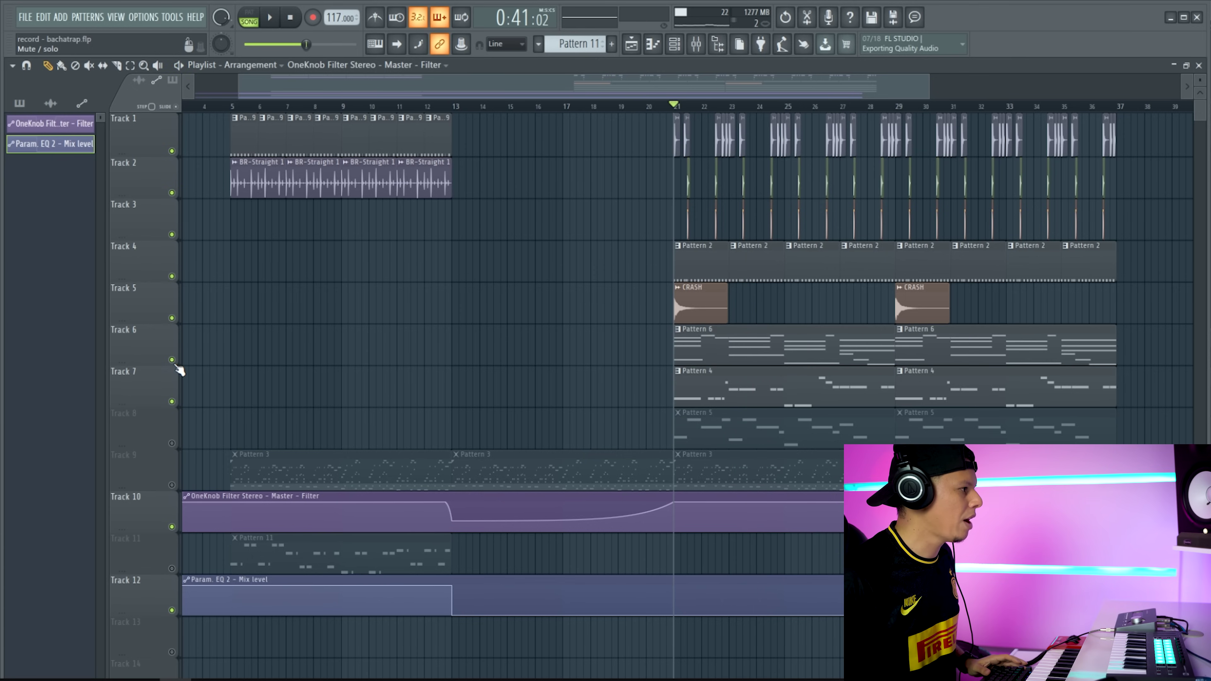
{"action": "right_click", "coordinate": [172, 360]}
{"action": "left_click", "coordinate": [171, 444]}
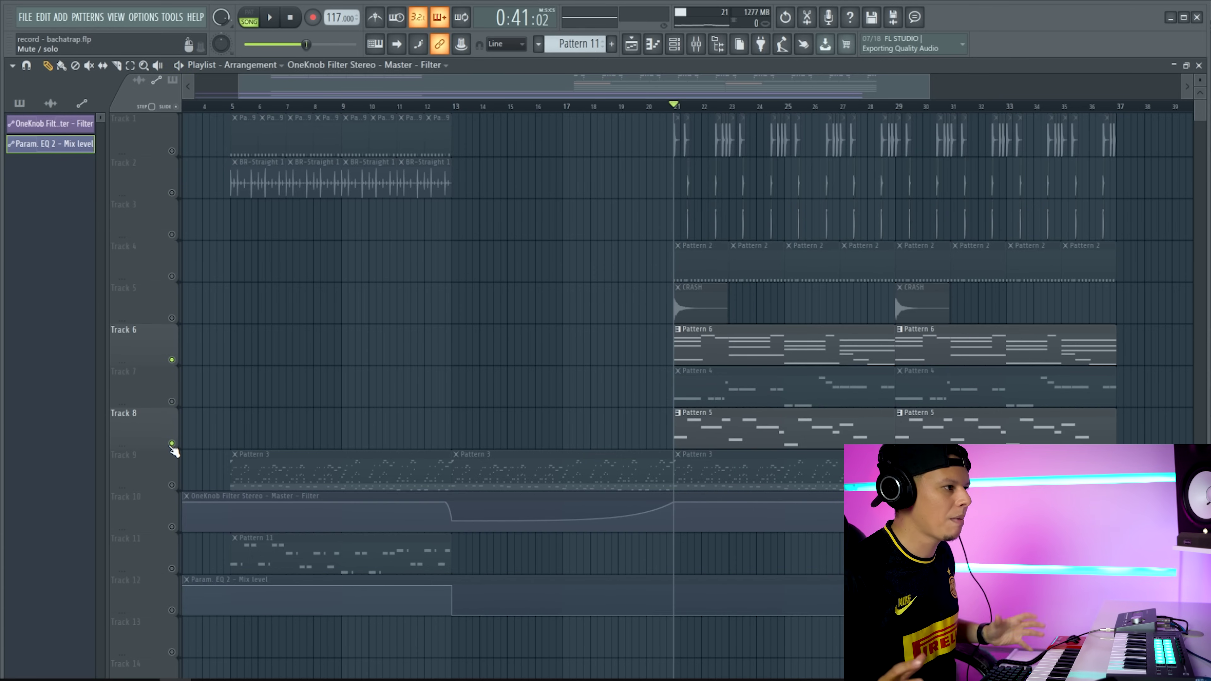
{"action": "left_click", "coordinate": [172, 610]}
{"action": "key", "text": "space"}
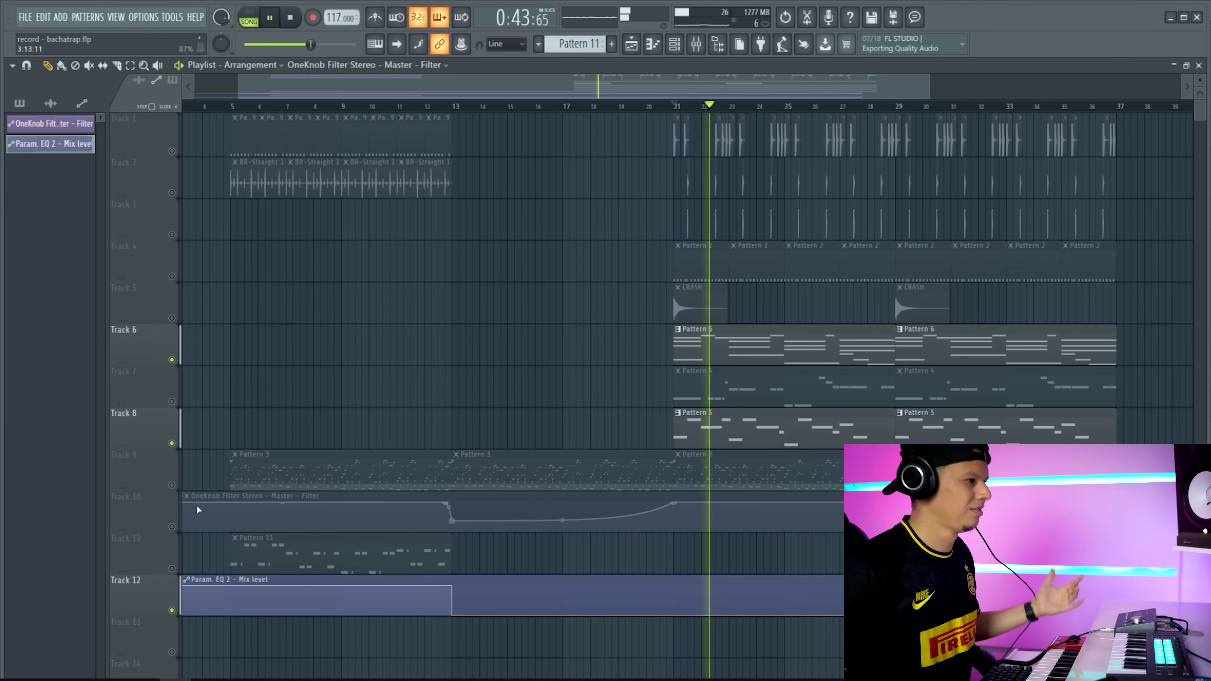
{"action": "left_click", "coordinate": [171, 527]}
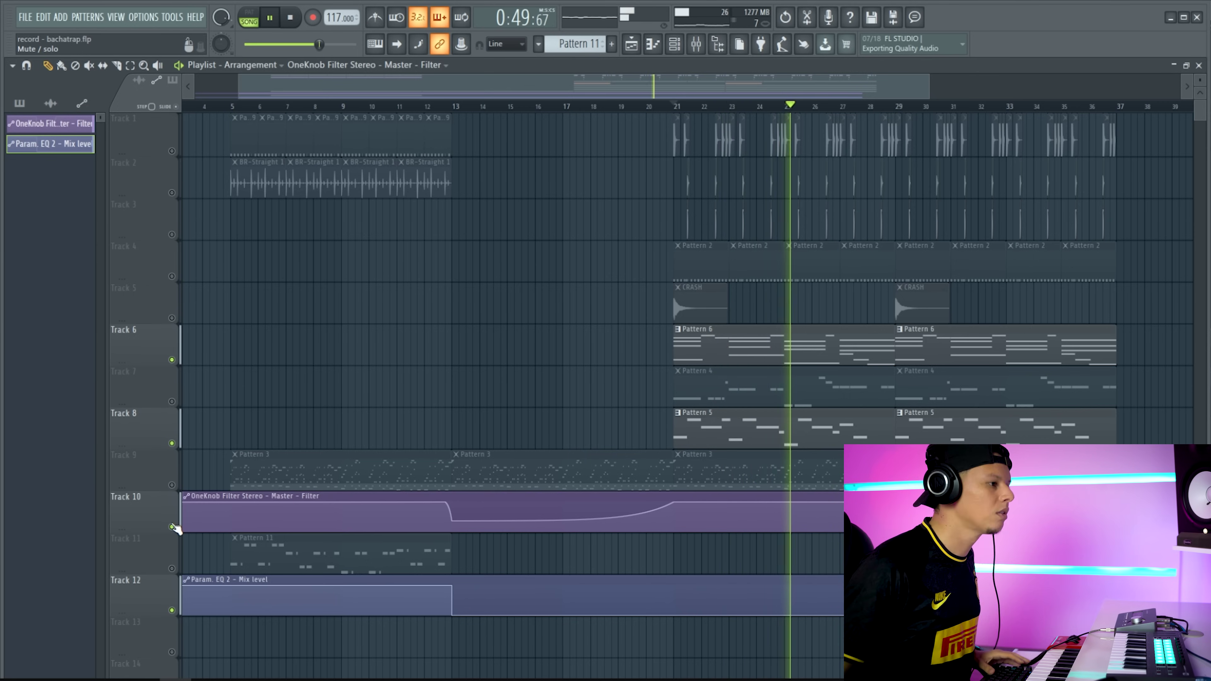
{"action": "key", "text": "space"}
Step: Solo Track 9 and show Pattern 3's guitar channels in the channel rack
{"action": "right_click", "coordinate": [171, 486]}
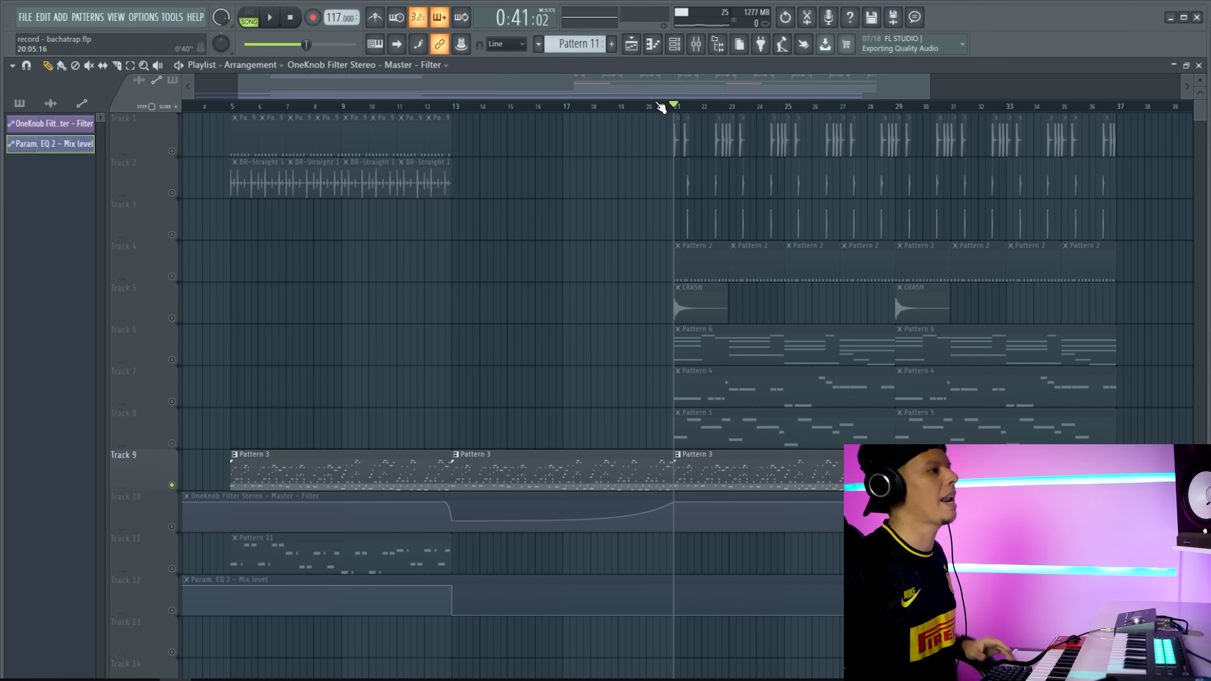
{"action": "left_click", "coordinate": [681, 49]}
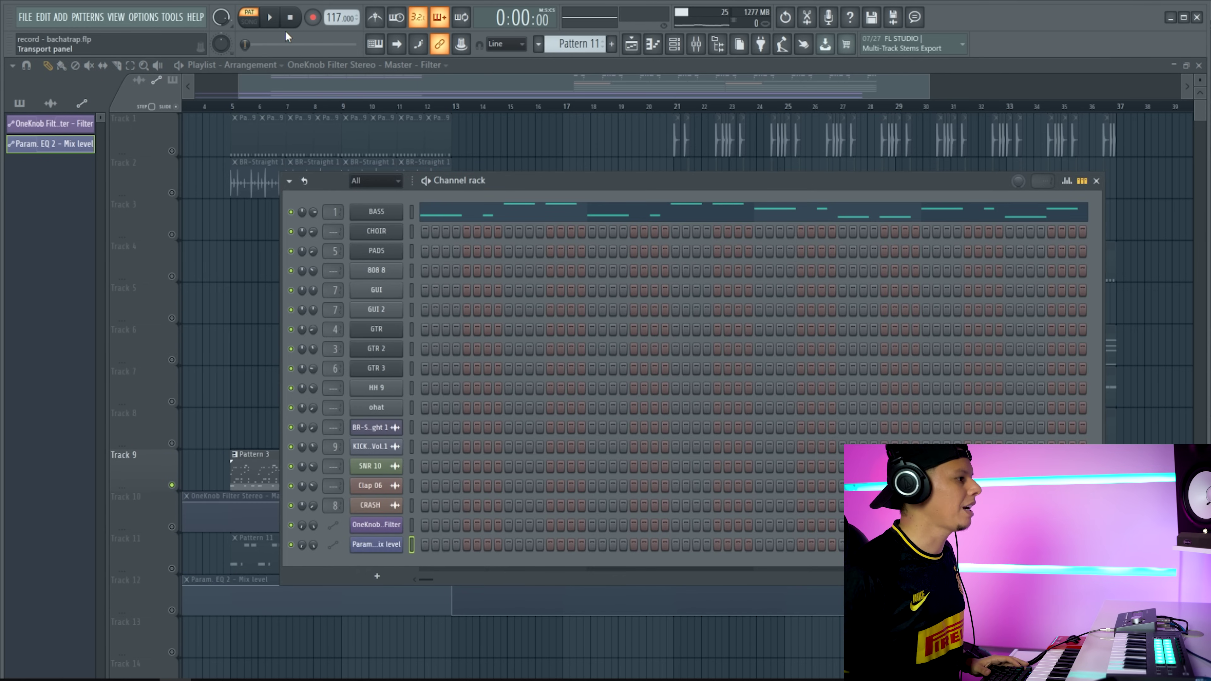
{"action": "left_click", "coordinate": [217, 406]}
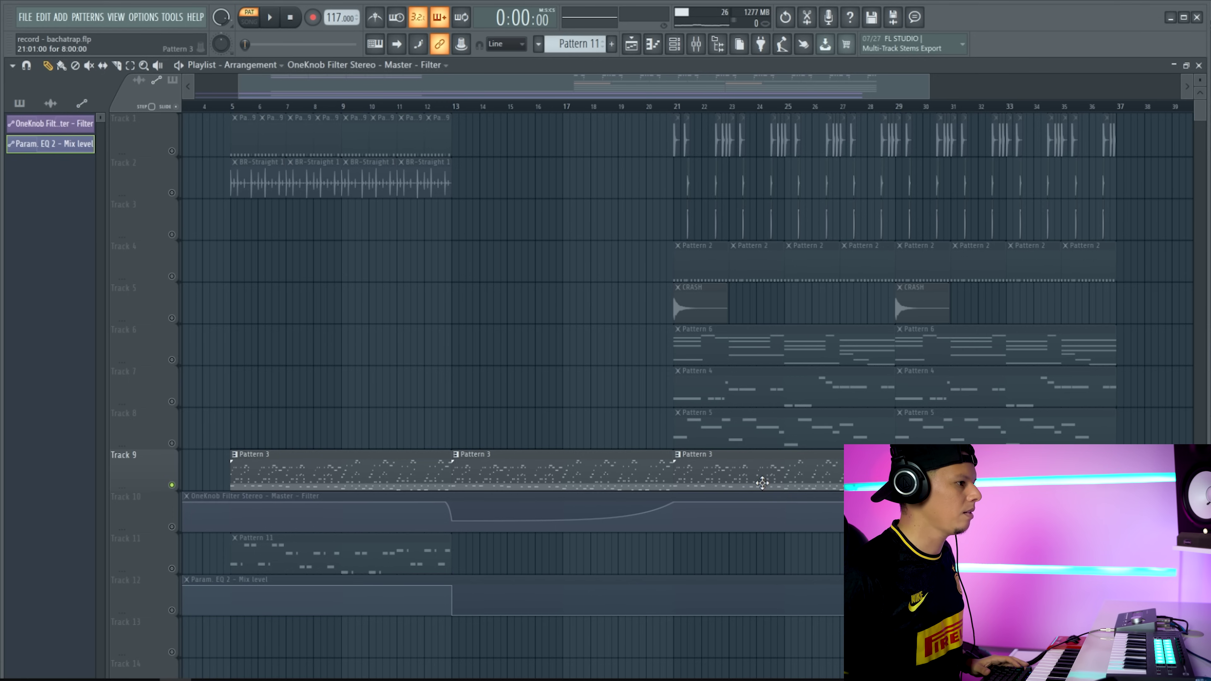
{"action": "double_click", "coordinate": [762, 483]}
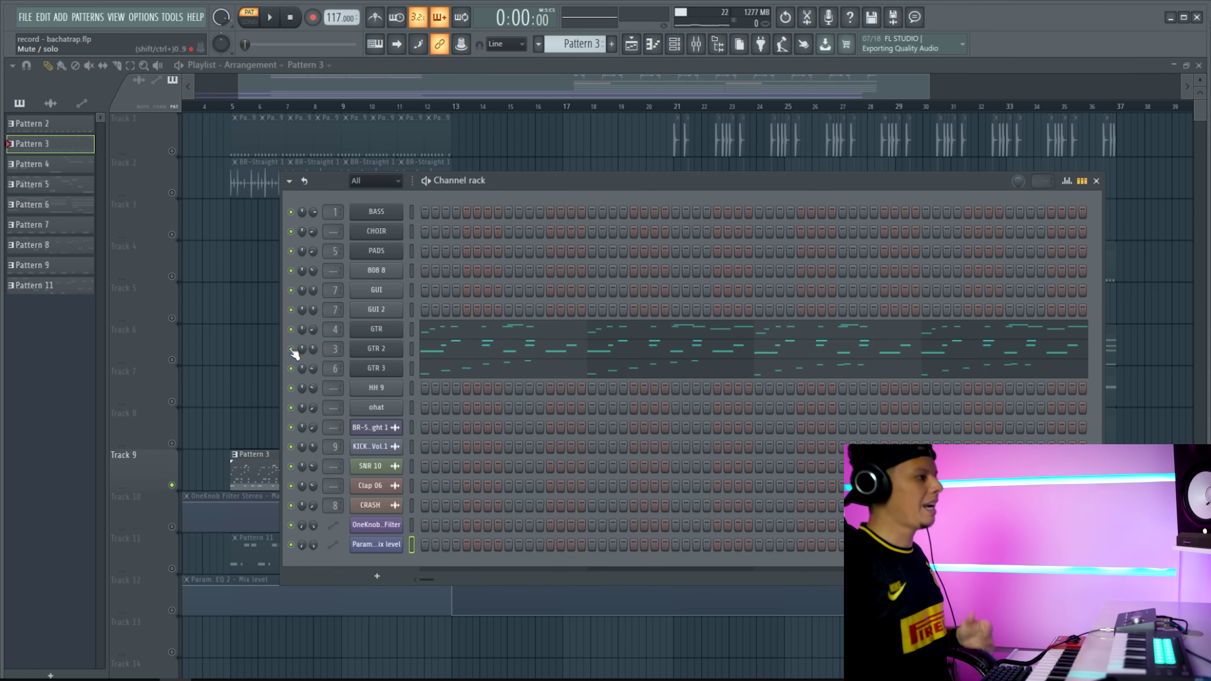
Step: Open Pattern 3's GTR 2 notes in the piano roll, play them, and bring back the channel rack
{"action": "left_click", "coordinate": [572, 356]}
{"action": "key", "text": "space"}
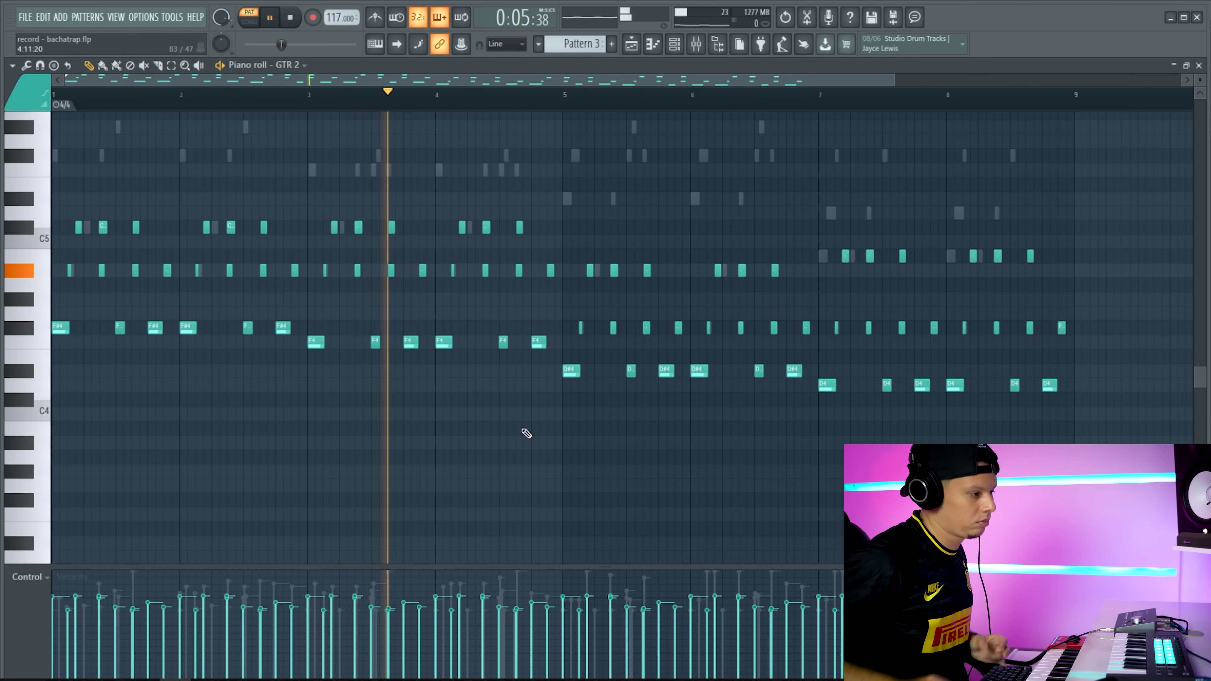
{"action": "key", "text": "space"}
{"action": "left_click", "coordinate": [675, 47]}
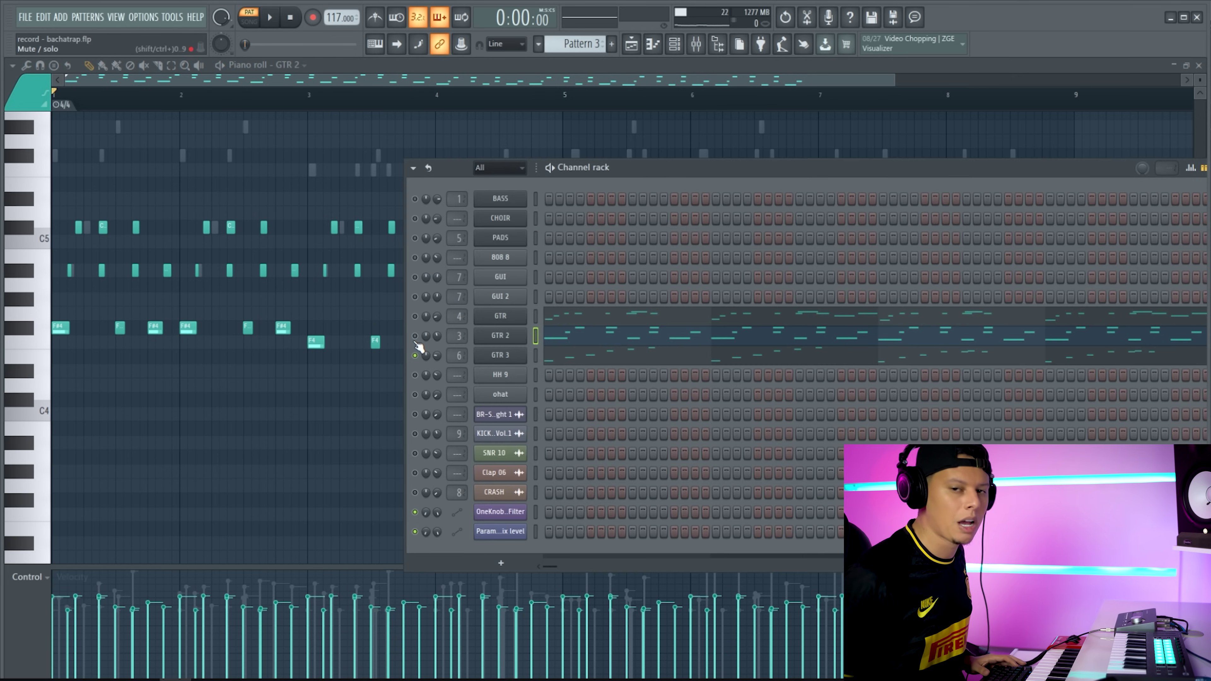
Step: Solo the GTR 3 and GTR 2 channels in turn and play each guitar layer of Pattern 3
{"action": "key", "text": "space"}
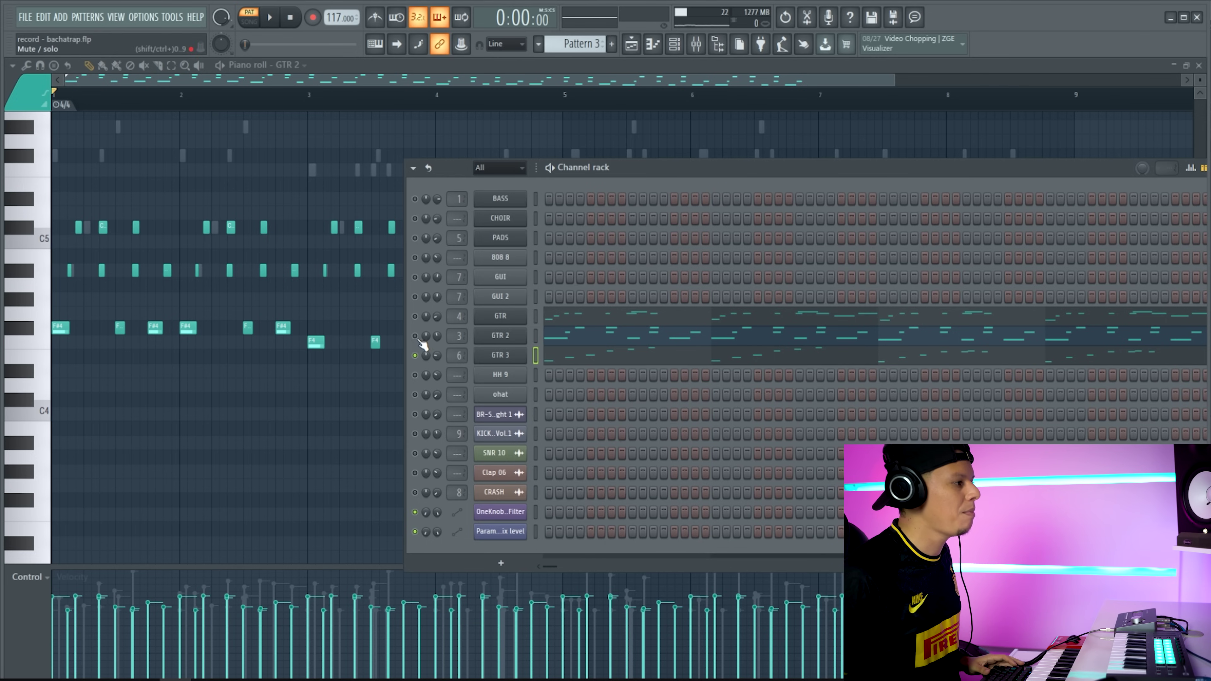
{"action": "key", "text": "space"}
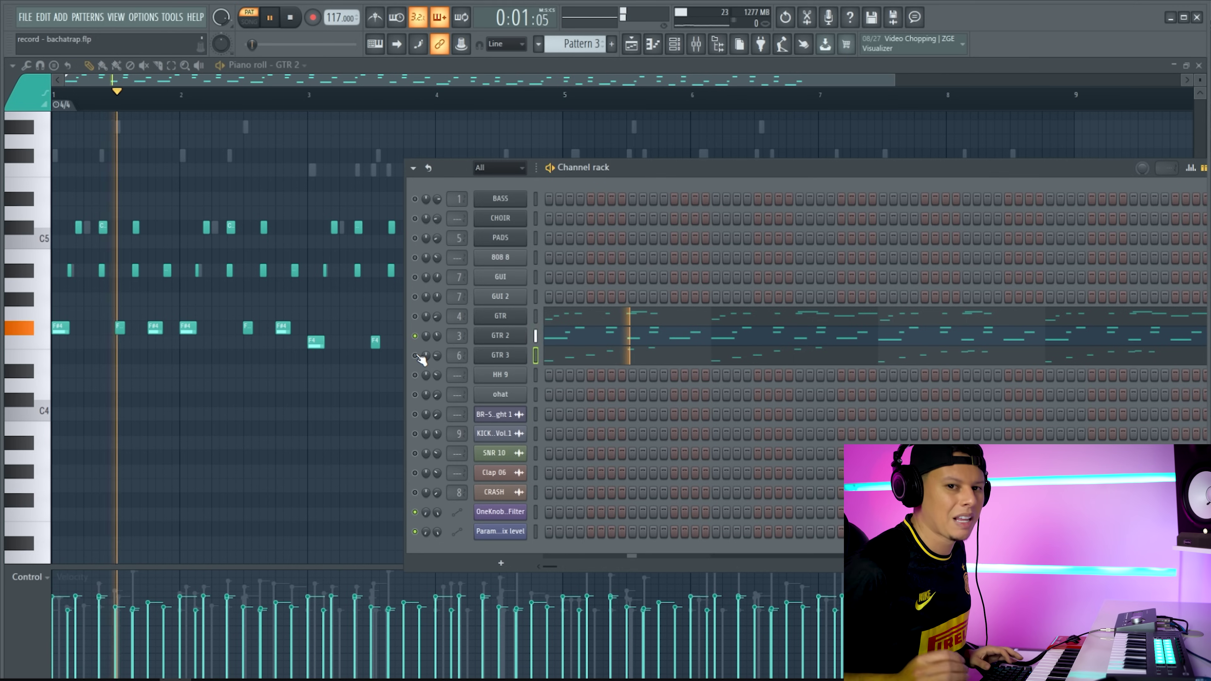
{"action": "key", "text": "space"}
{"action": "key", "text": "space"}
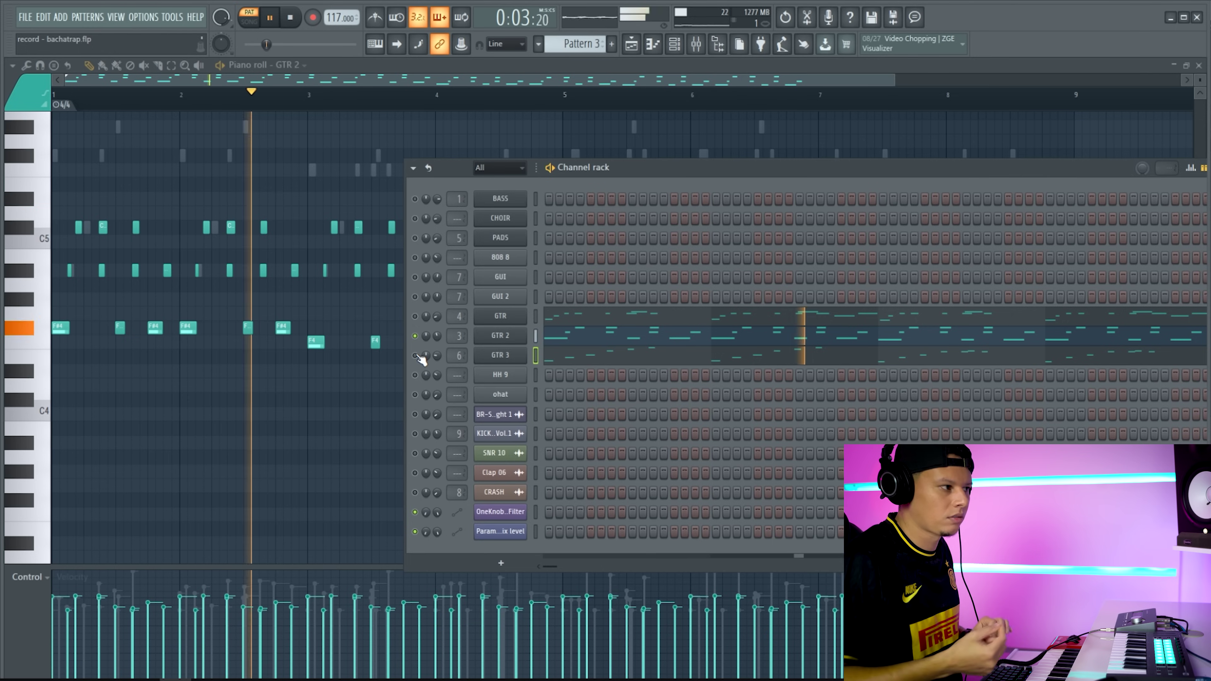
{"action": "key", "text": "space"}
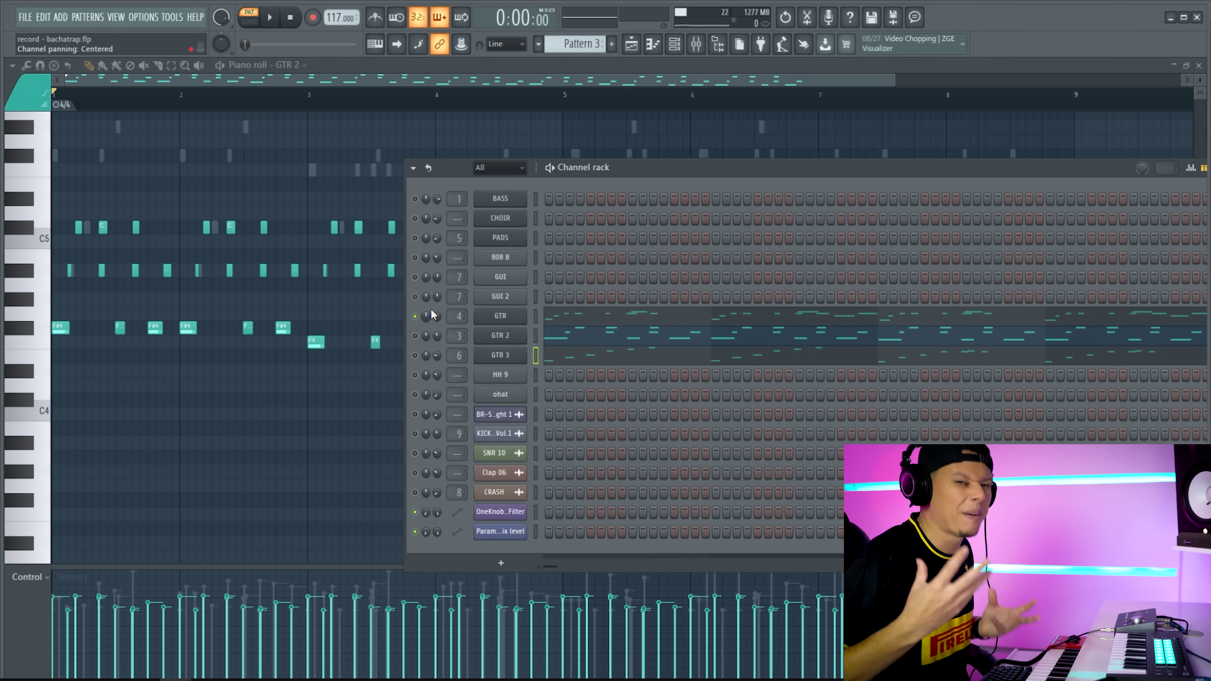
Step: Solo the GTR channel, select it, and play its melody in Pattern 3
{"action": "key", "text": "space"}
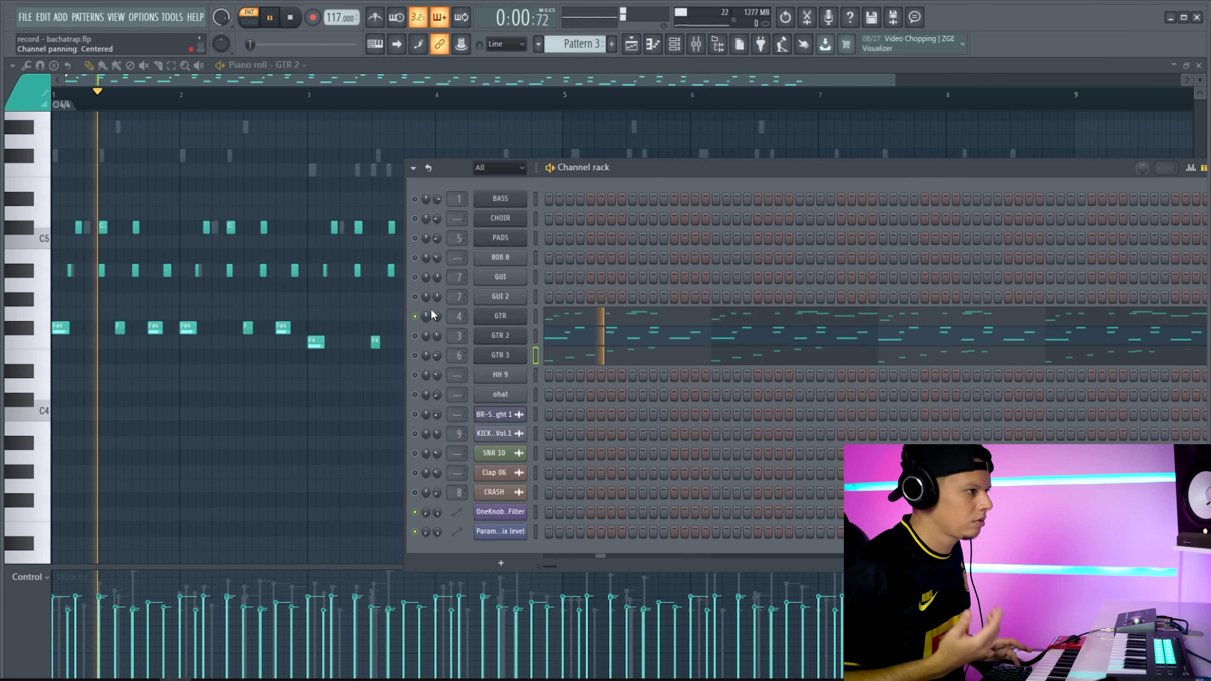
{"action": "key", "text": "space"}
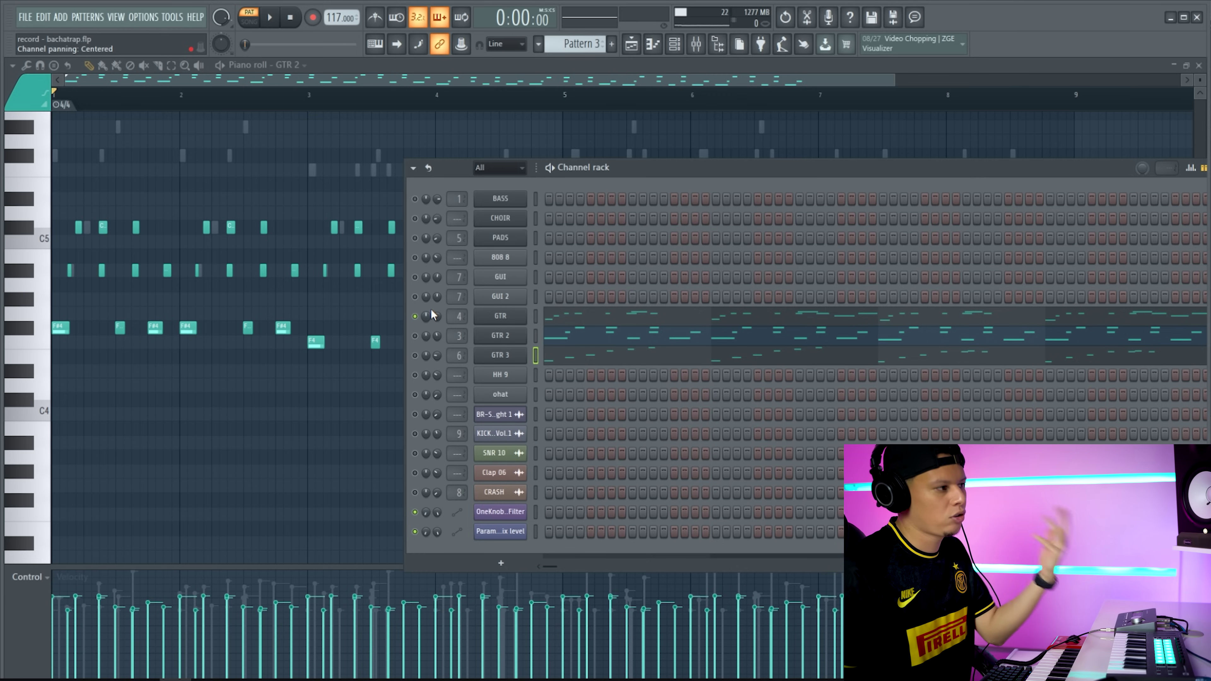
{"action": "left_click", "coordinate": [536, 317]}
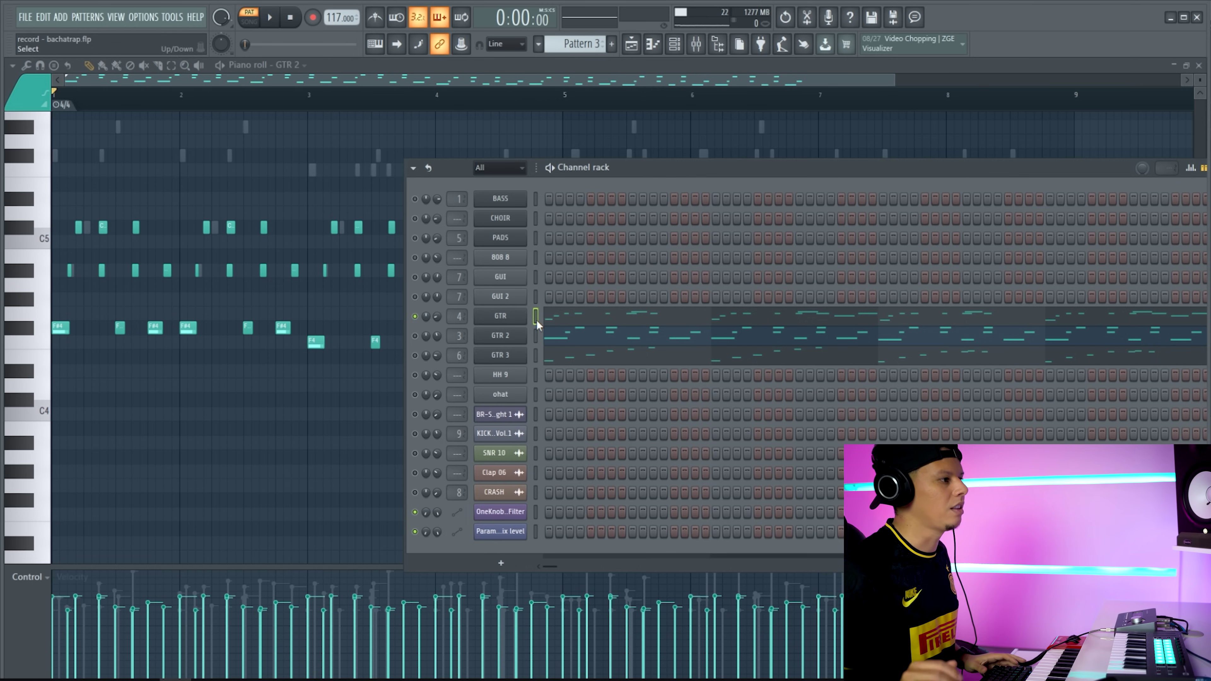
{"action": "key", "text": "space"}
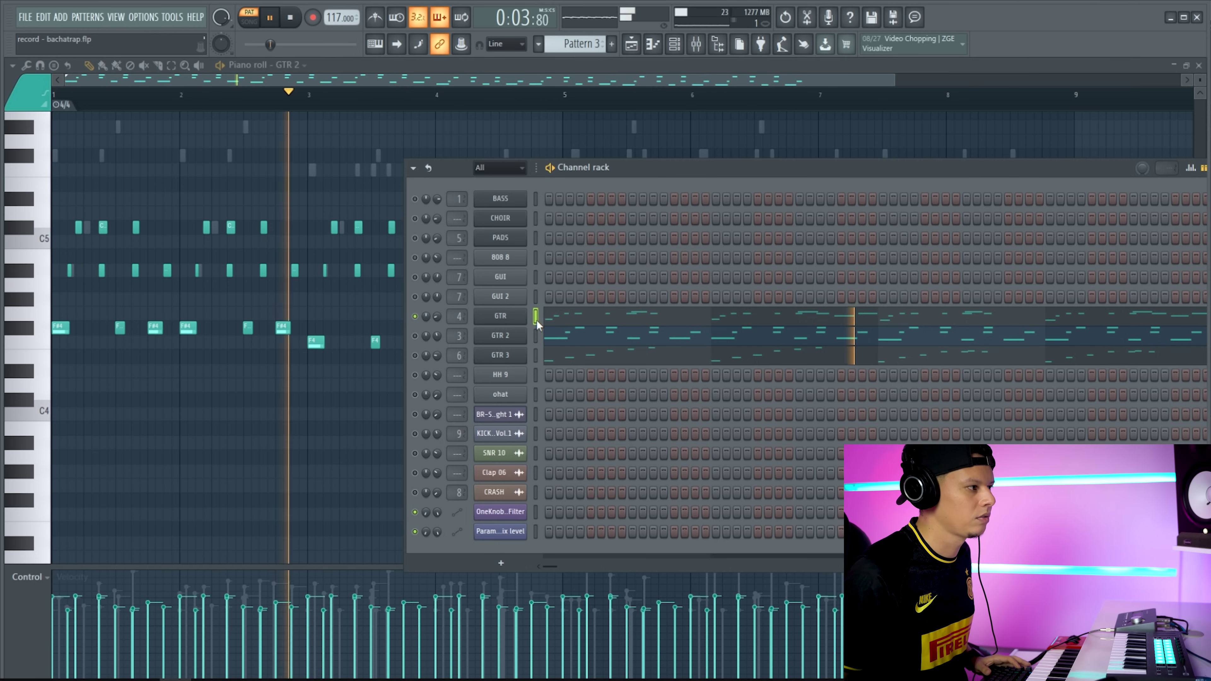
{"action": "key", "text": "space"}
Step: Play the GTR and GTR 2 channels together, then re-enable all channels in the rack
{"action": "key", "text": "space"}
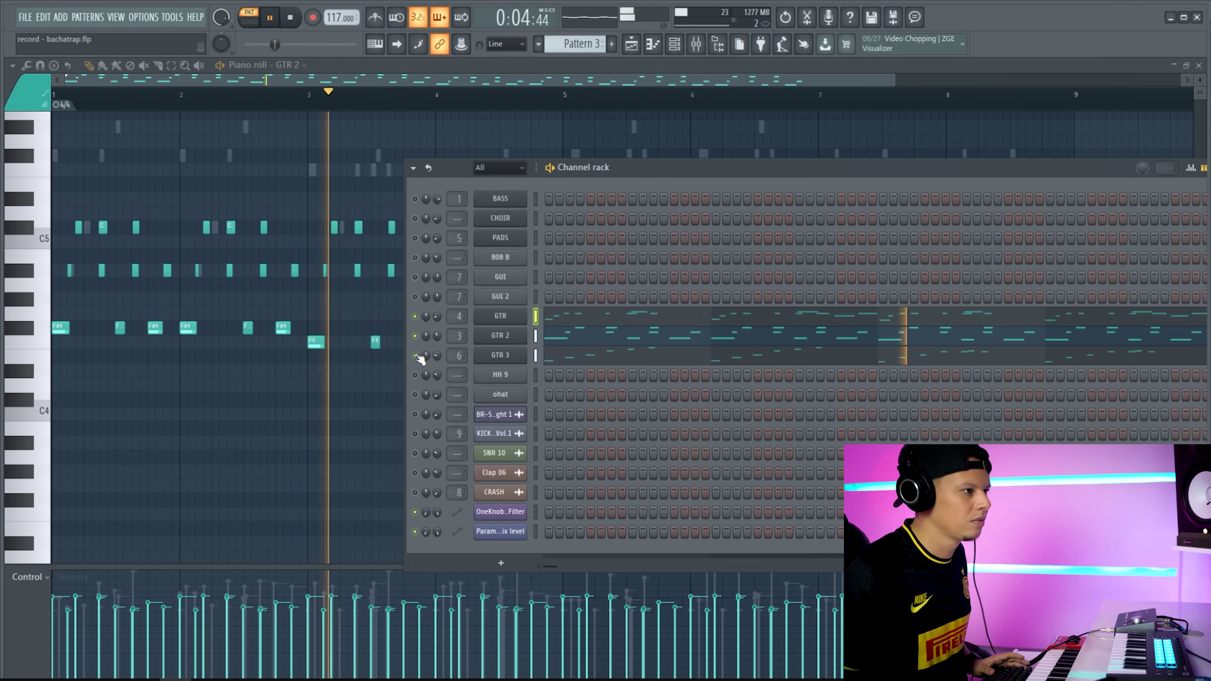
{"action": "right_click", "coordinate": [416, 355]}
{"action": "key", "text": "space"}
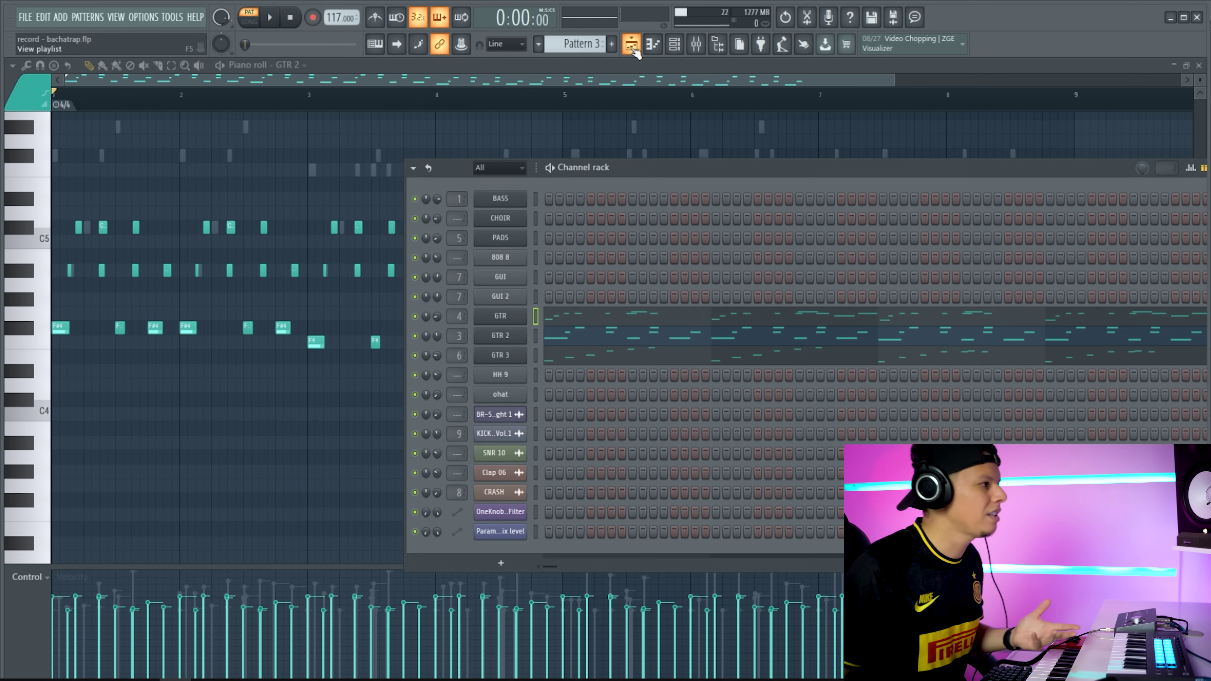
Step: Re-enable all playlist tracks and slightly raise the OneKnob Filter automation's low point at bar 13 while playing the arrangement
{"action": "left_click", "coordinate": [633, 49]}
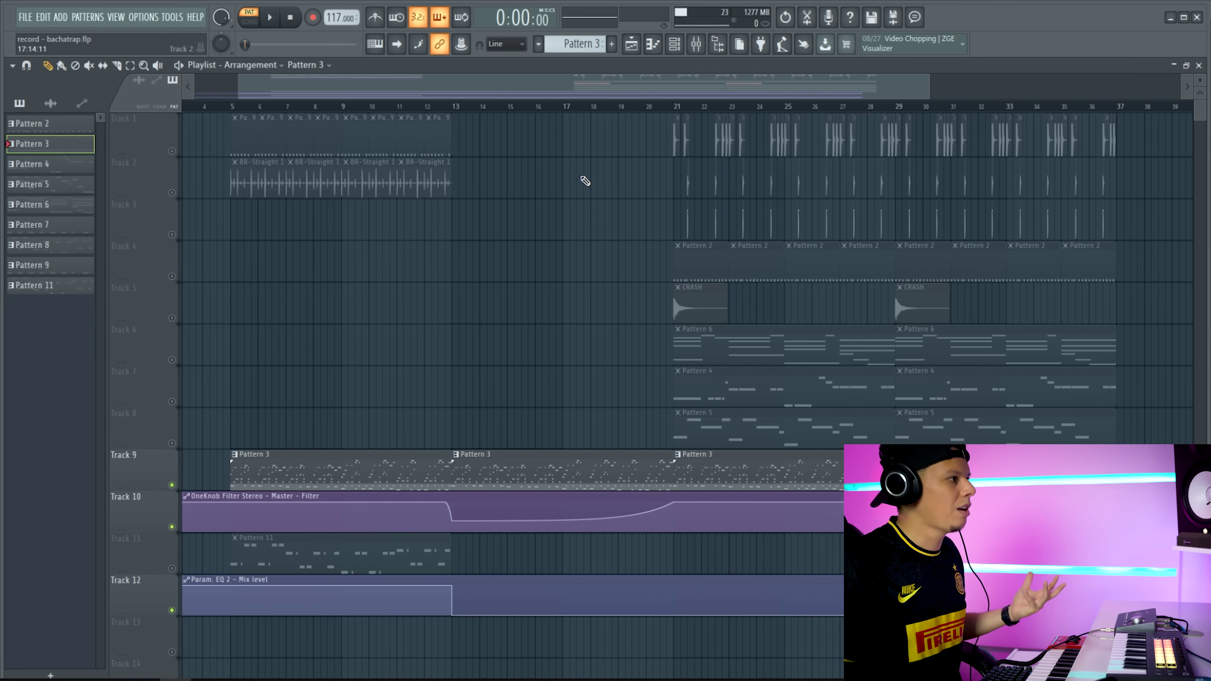
{"action": "right_click", "coordinate": [172, 193]}
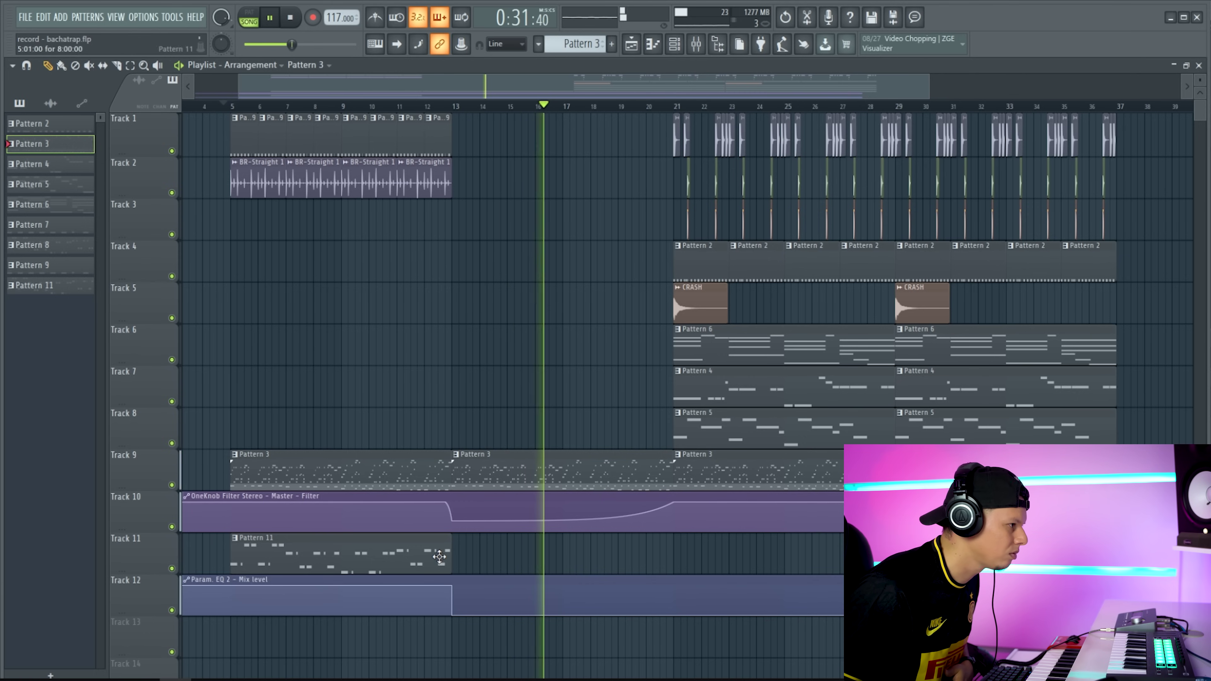
{"action": "left_click_drag", "start_coordinate": [453, 521], "coordinate": [452, 517]}
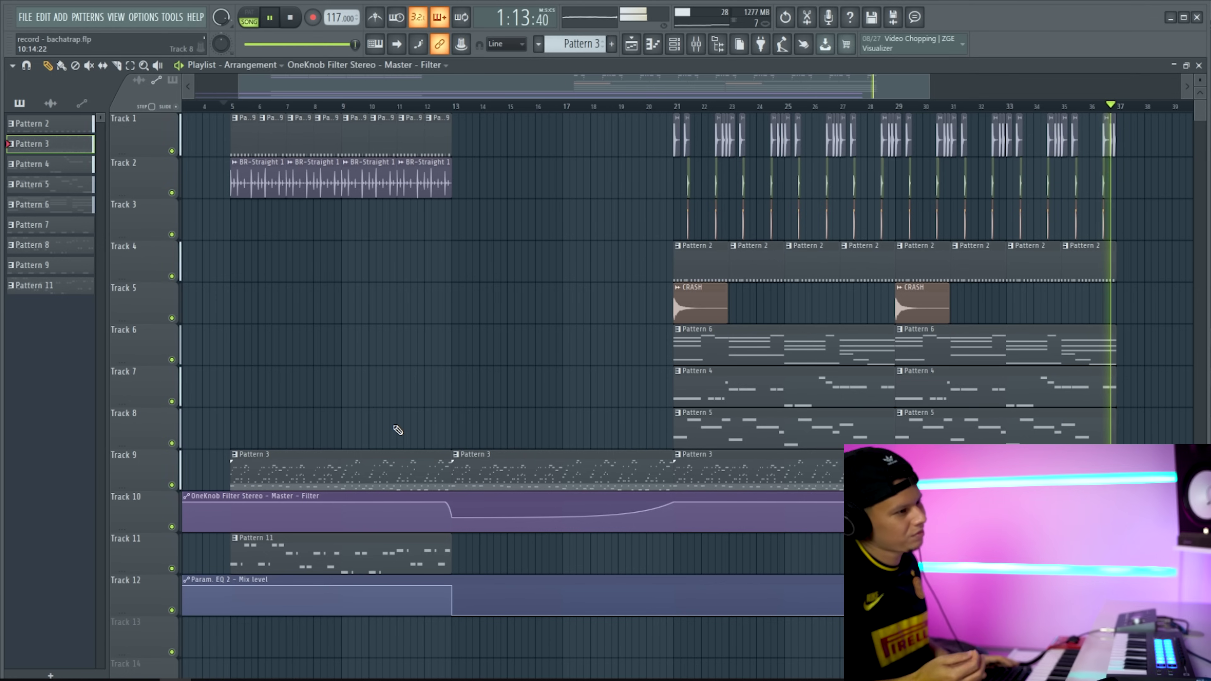
{"action": "key", "text": "space"}
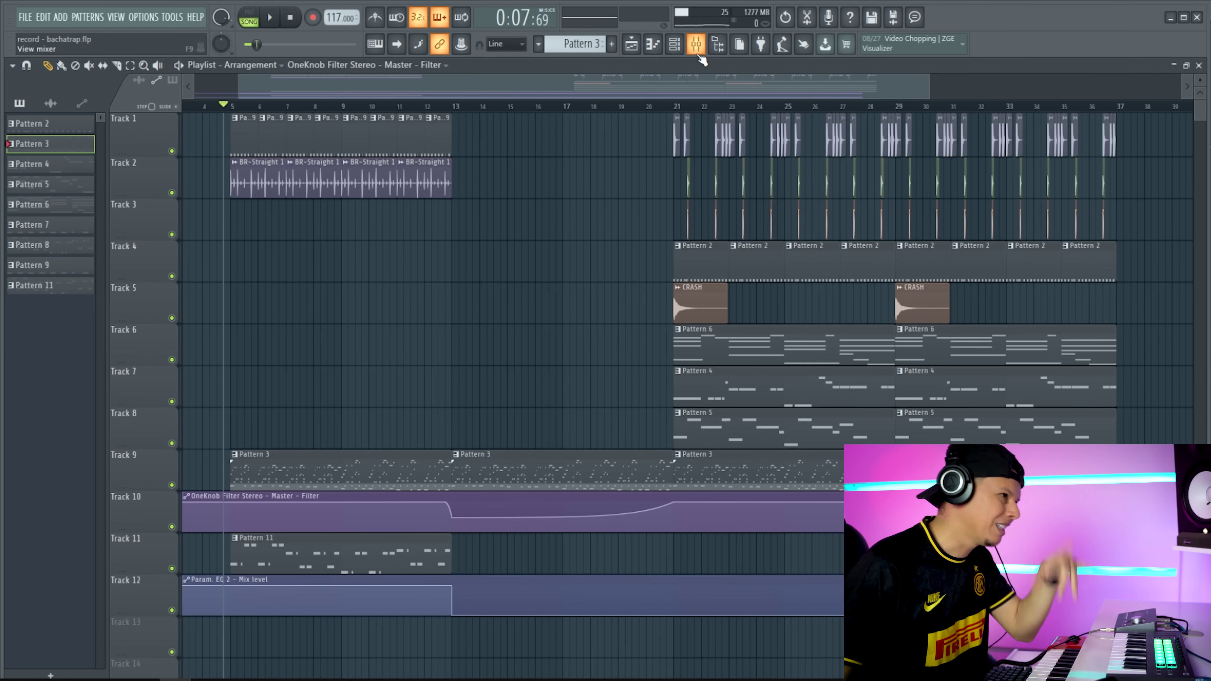
Step: Show the GTR channel's Bachata Guitar instrument with its Bachatera Classica HBK preset, then close it
{"action": "left_click", "coordinate": [675, 44]}
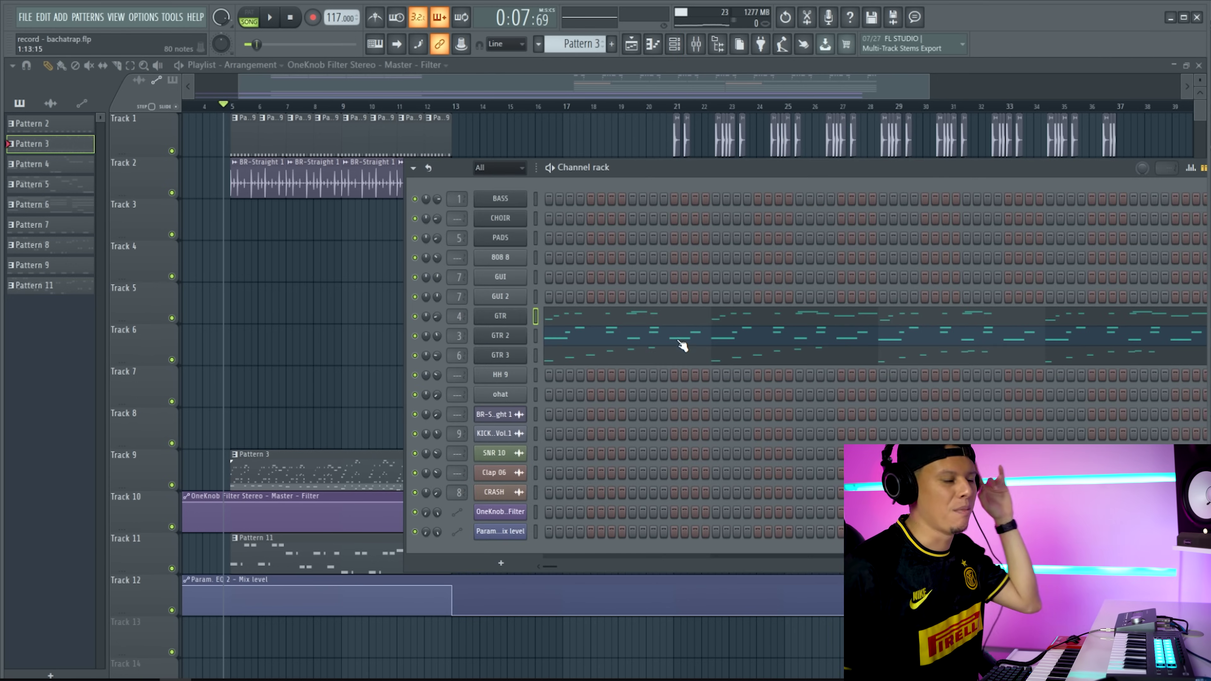
{"action": "left_click", "coordinate": [502, 316]}
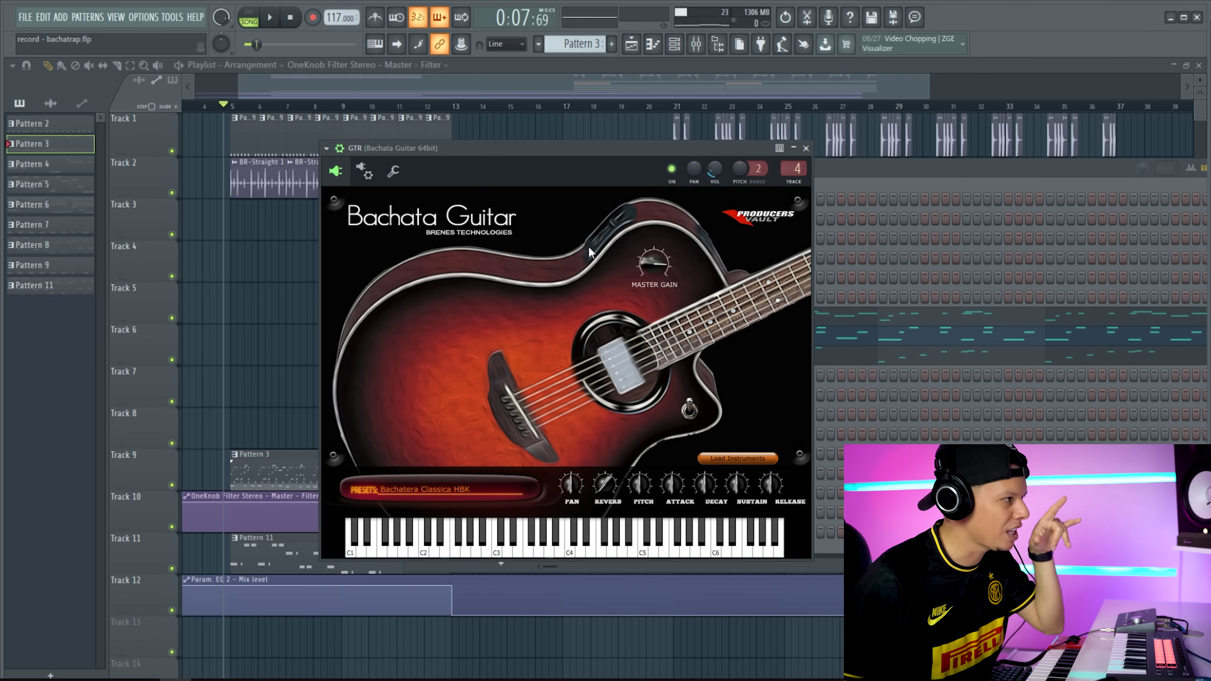
{"action": "left_click", "coordinate": [806, 149]}
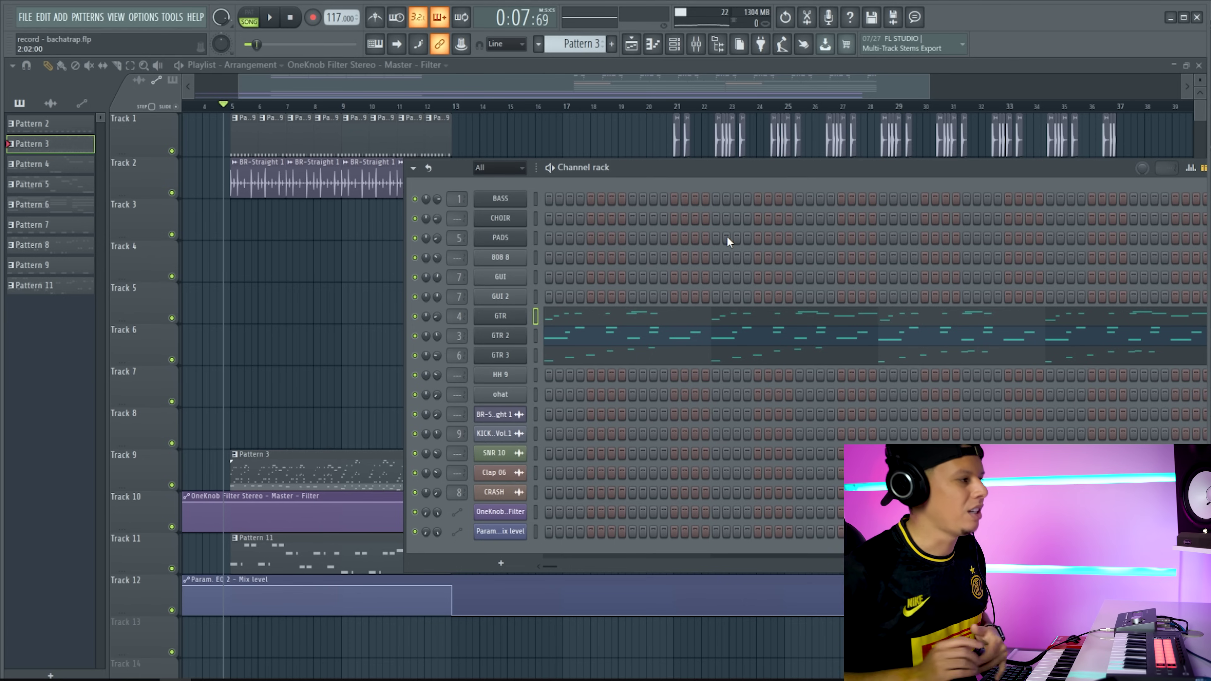